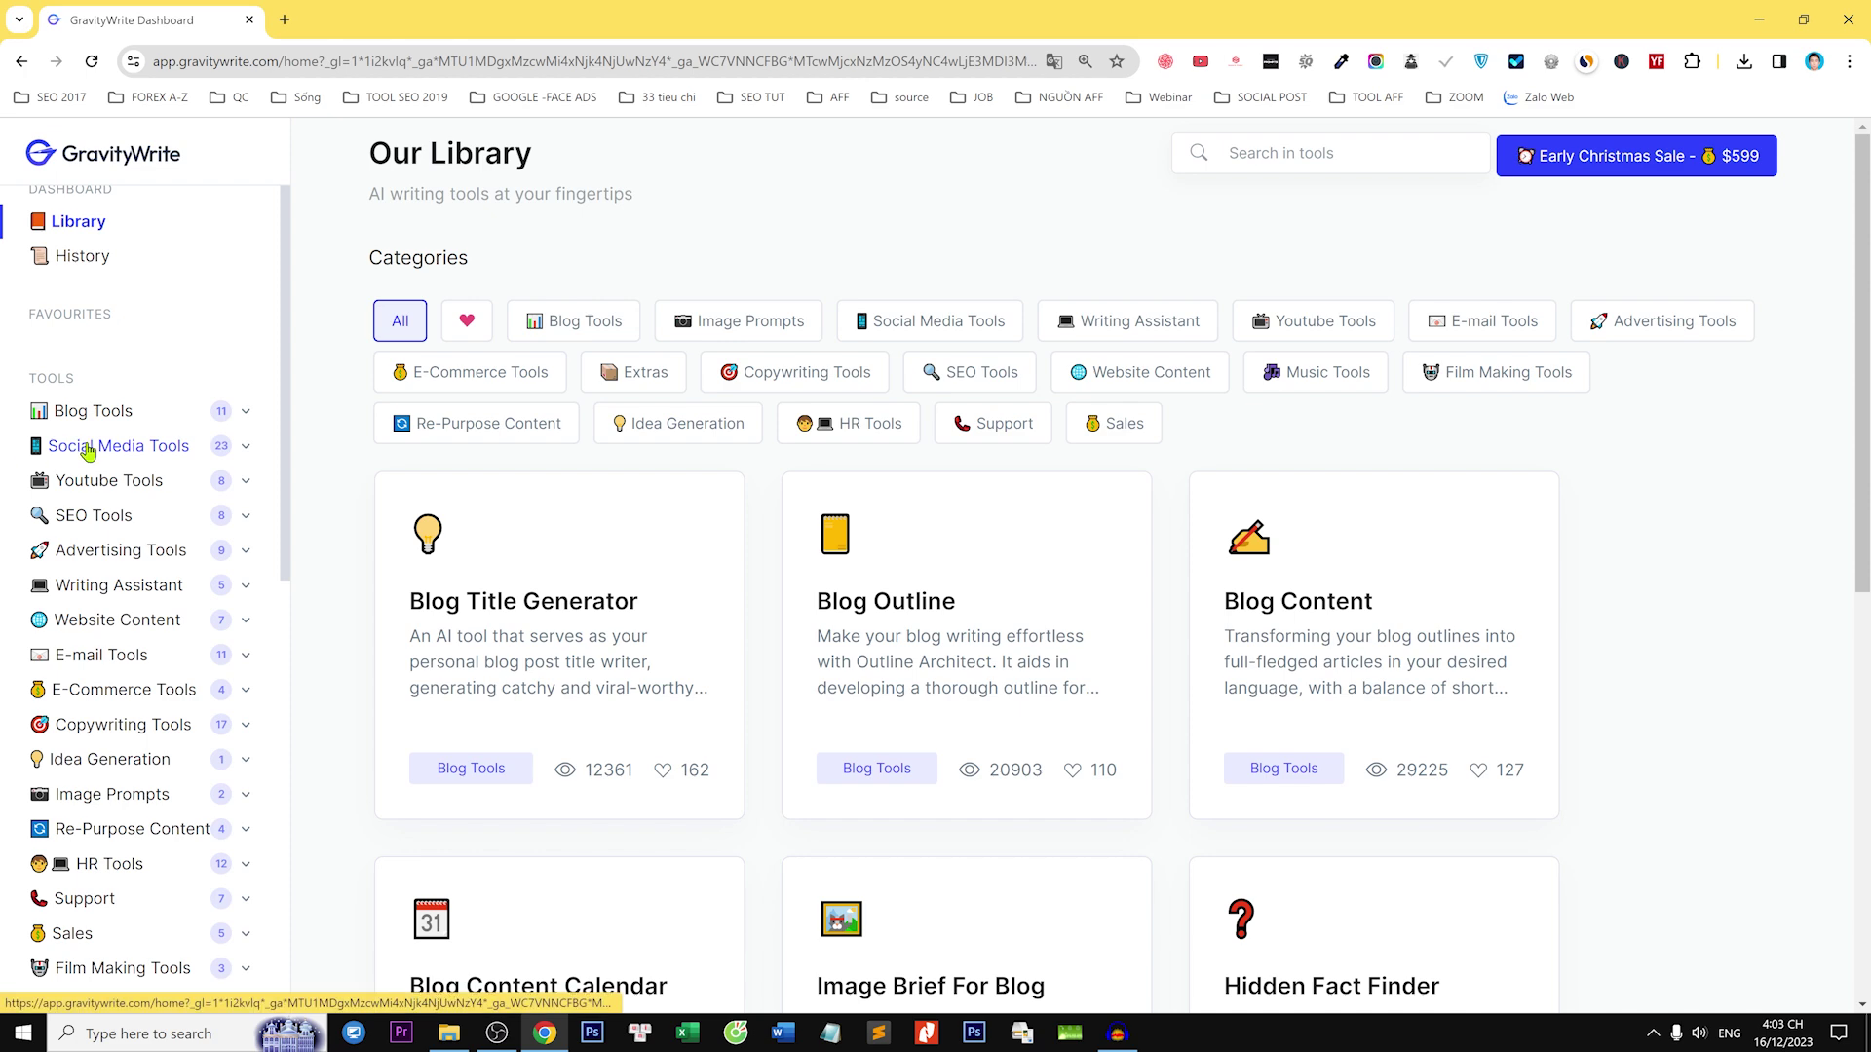
# - Open the Facebook Post tool among the social media tools and enter "cách kiếm tiền với Youtube" as the post topic
pyautogui.click(126, 446)
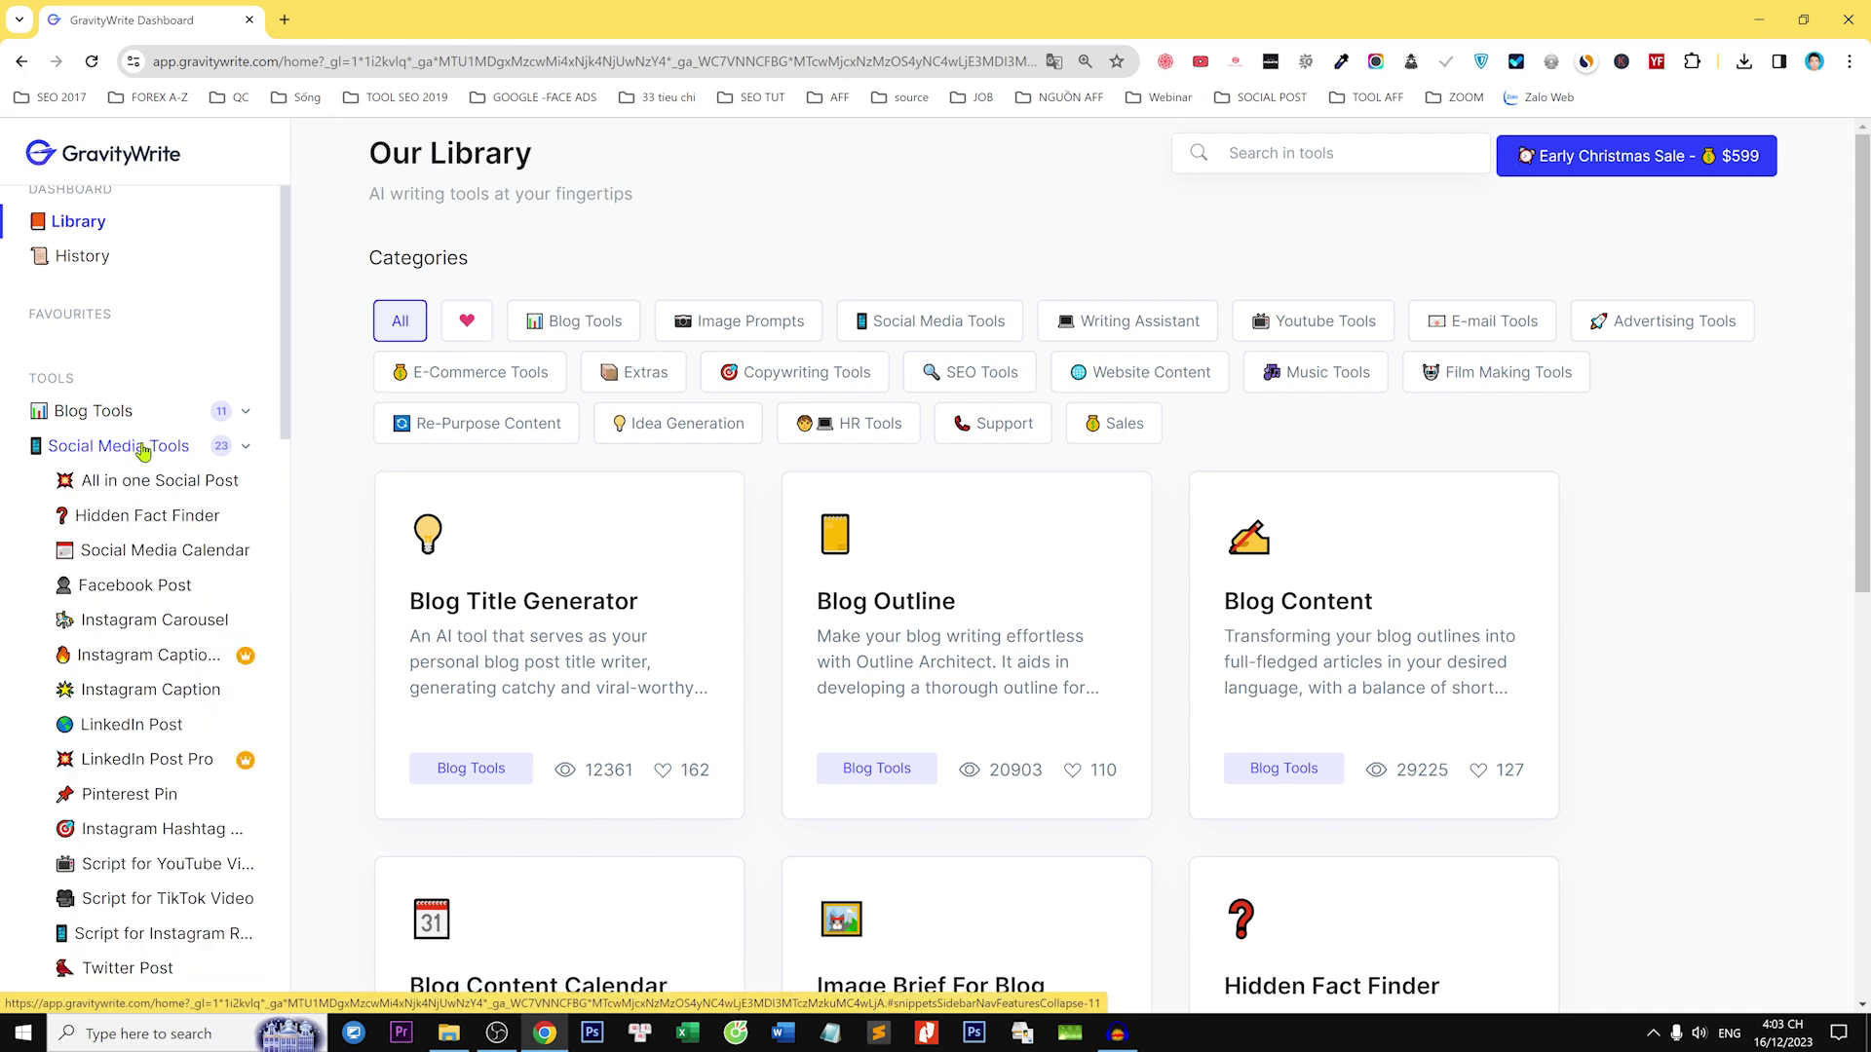
pyautogui.scroll(-2, 127, 444)
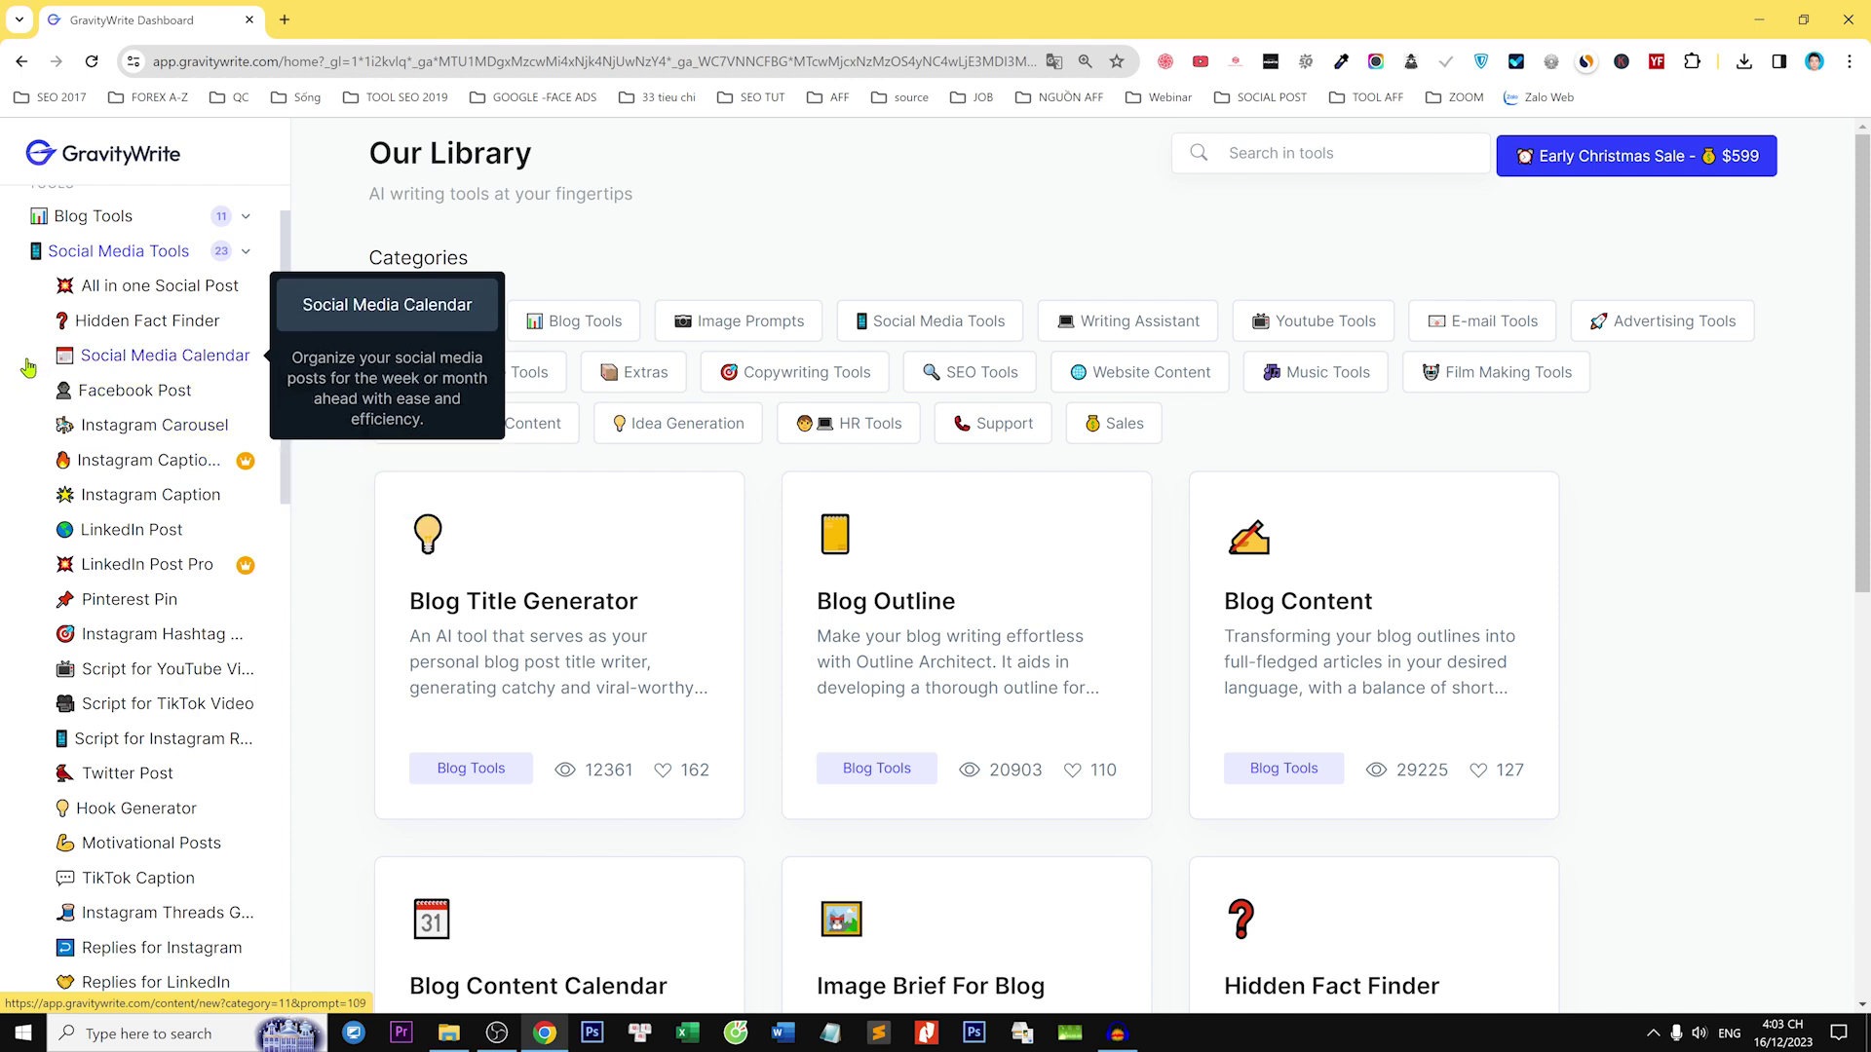
pyautogui.click(82, 394)
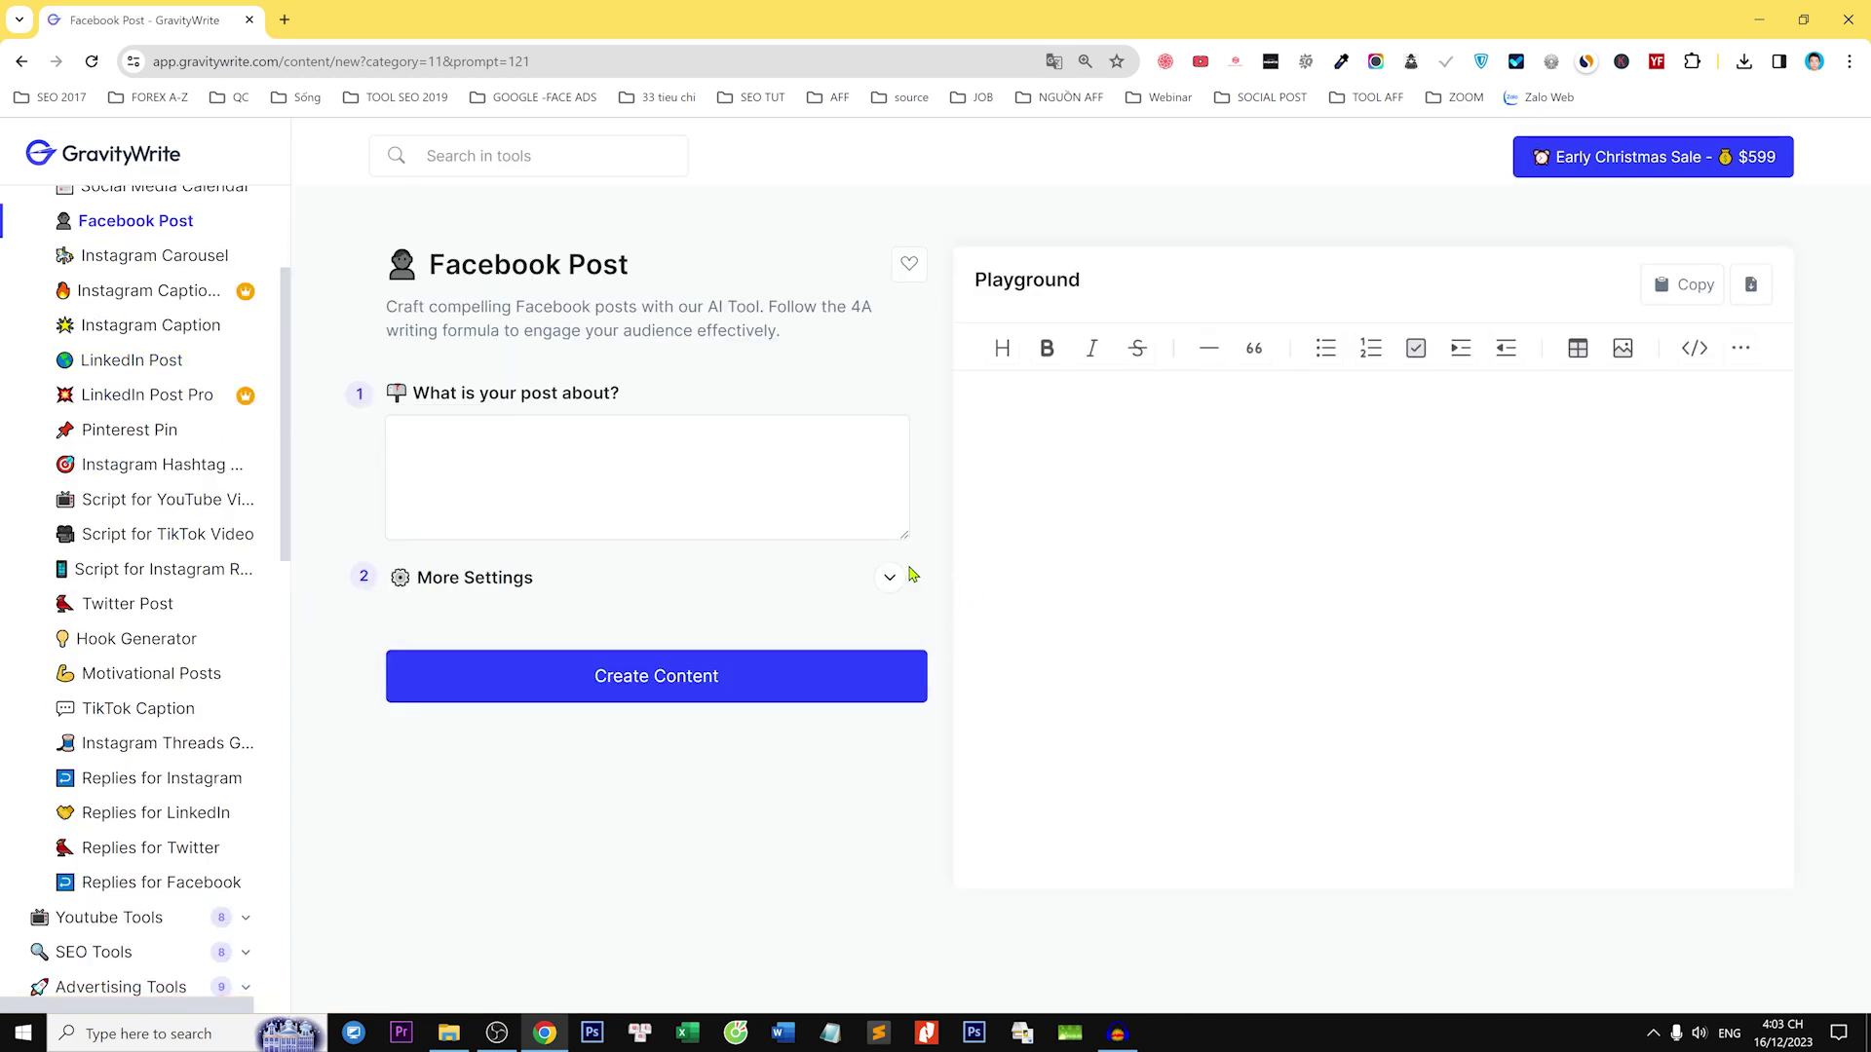
pyautogui.click(501, 450)
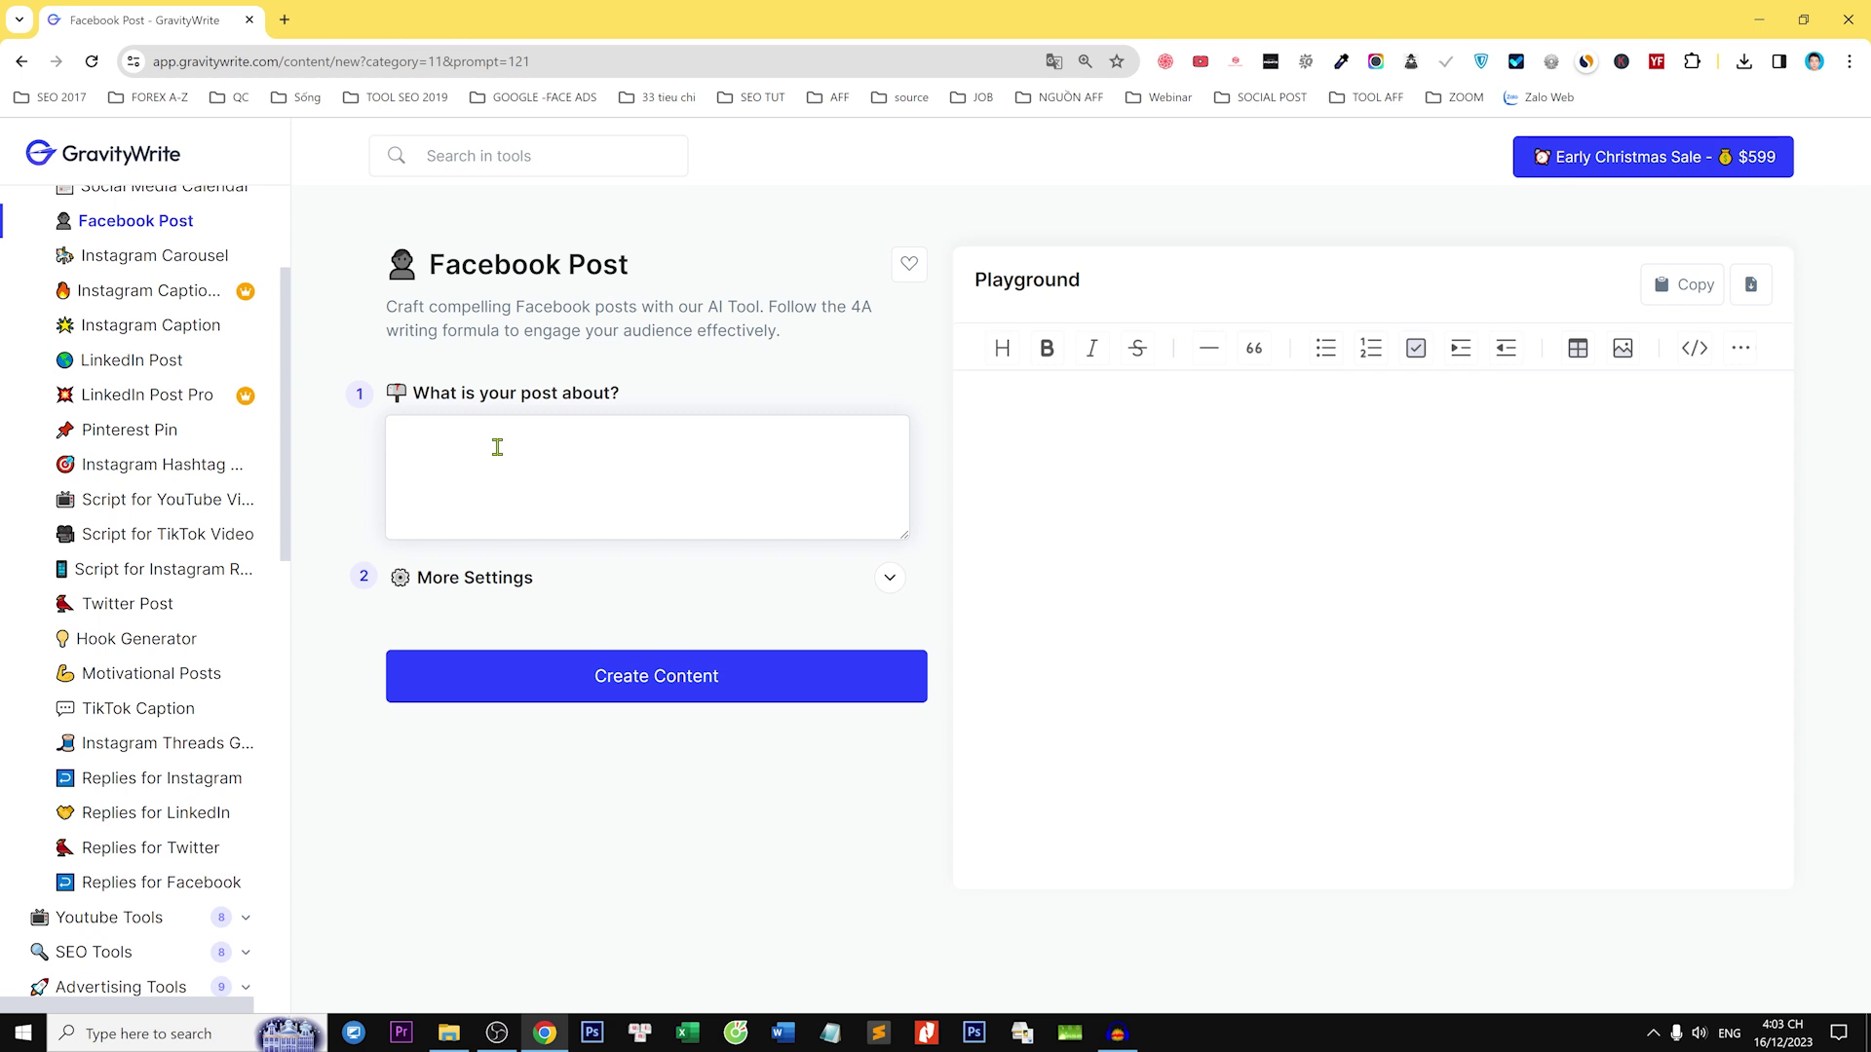
pyautogui.write('cách kiếm tiền với Youtube')
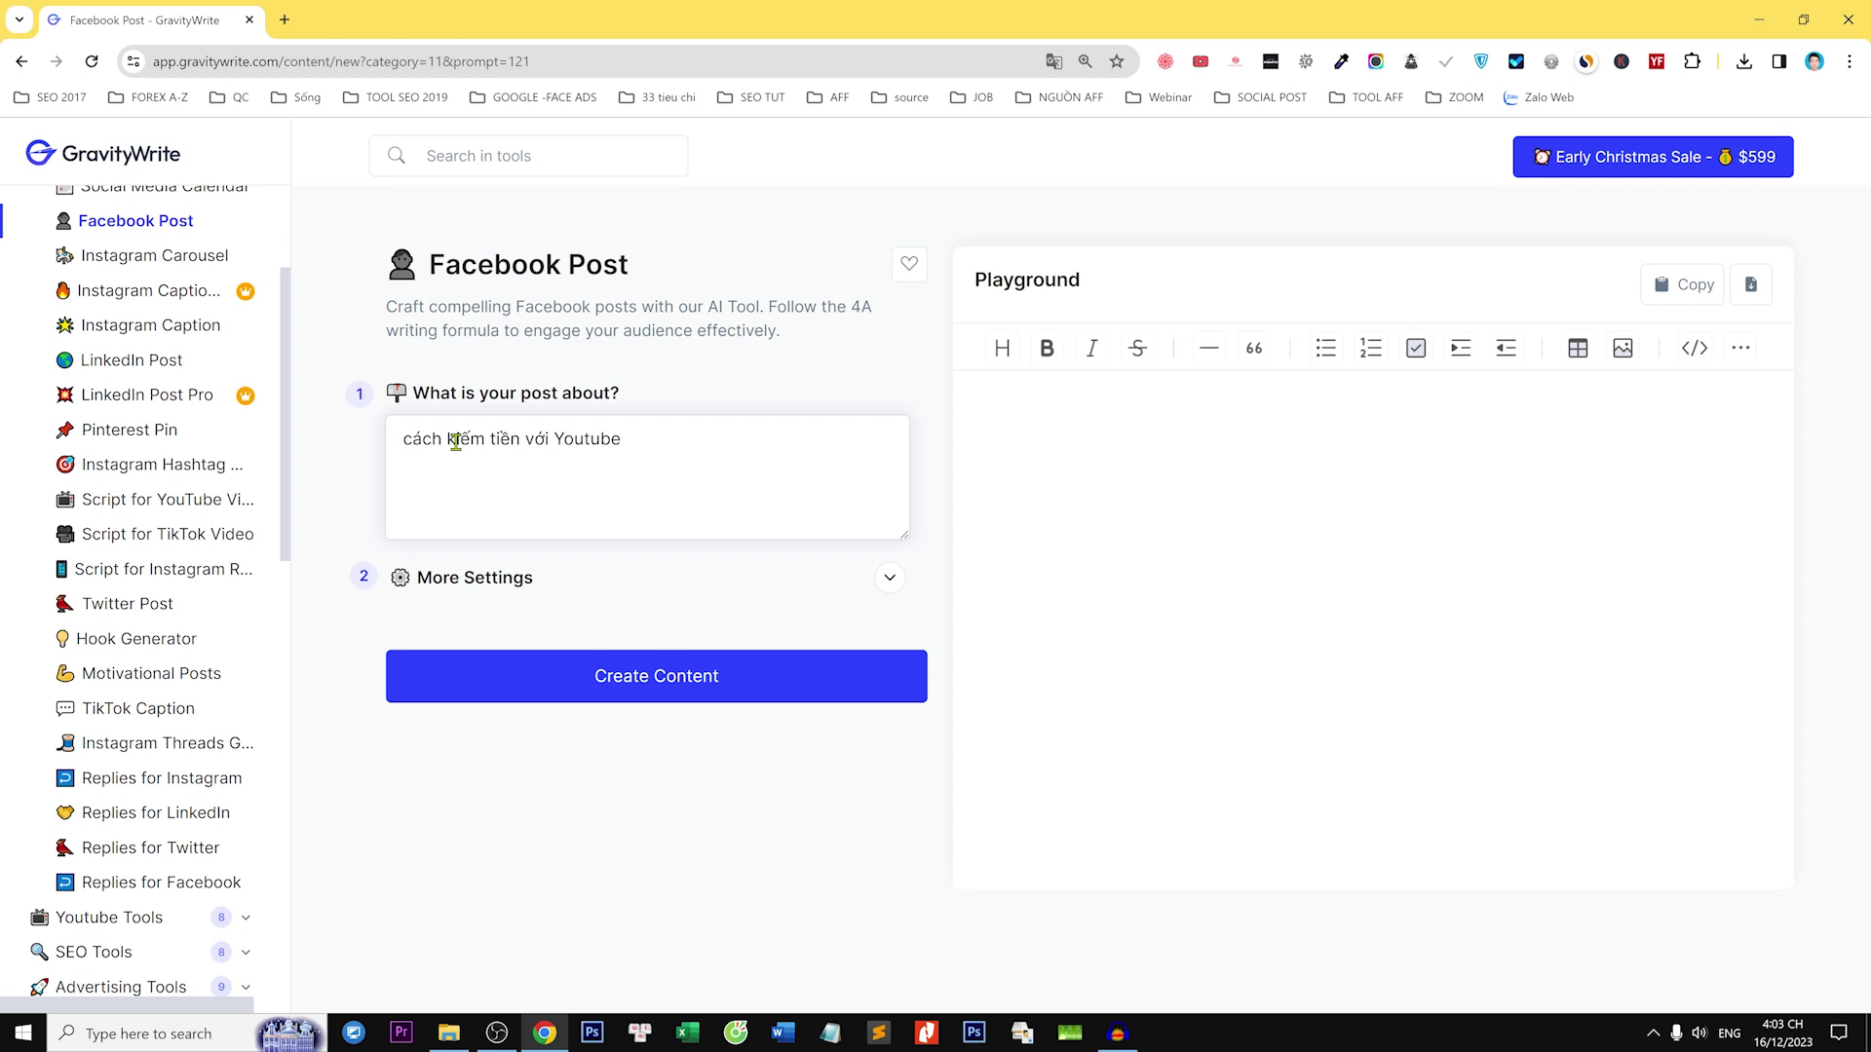
# - Set the output language to Việt ngữ and generate the Facebook post content
pyautogui.click(468, 575)
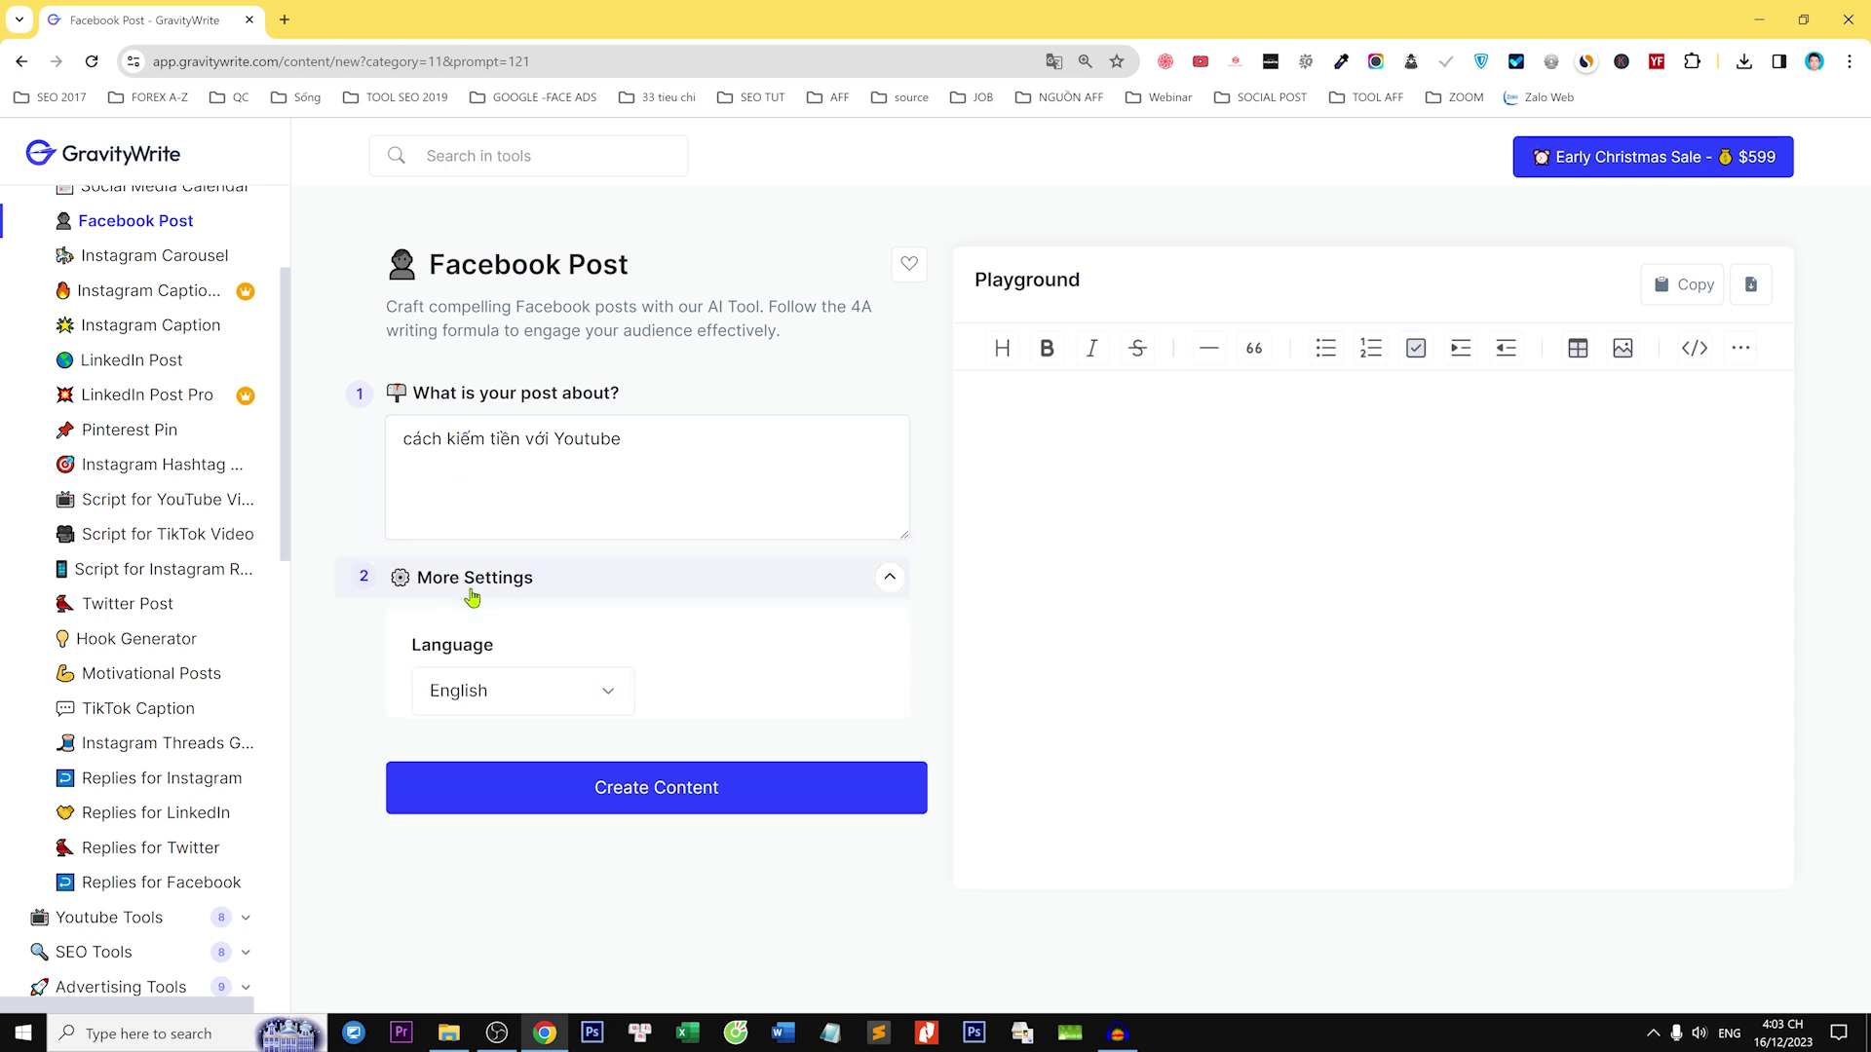
pyautogui.click(542, 689)
pyautogui.scroll(-6, 523, 521)
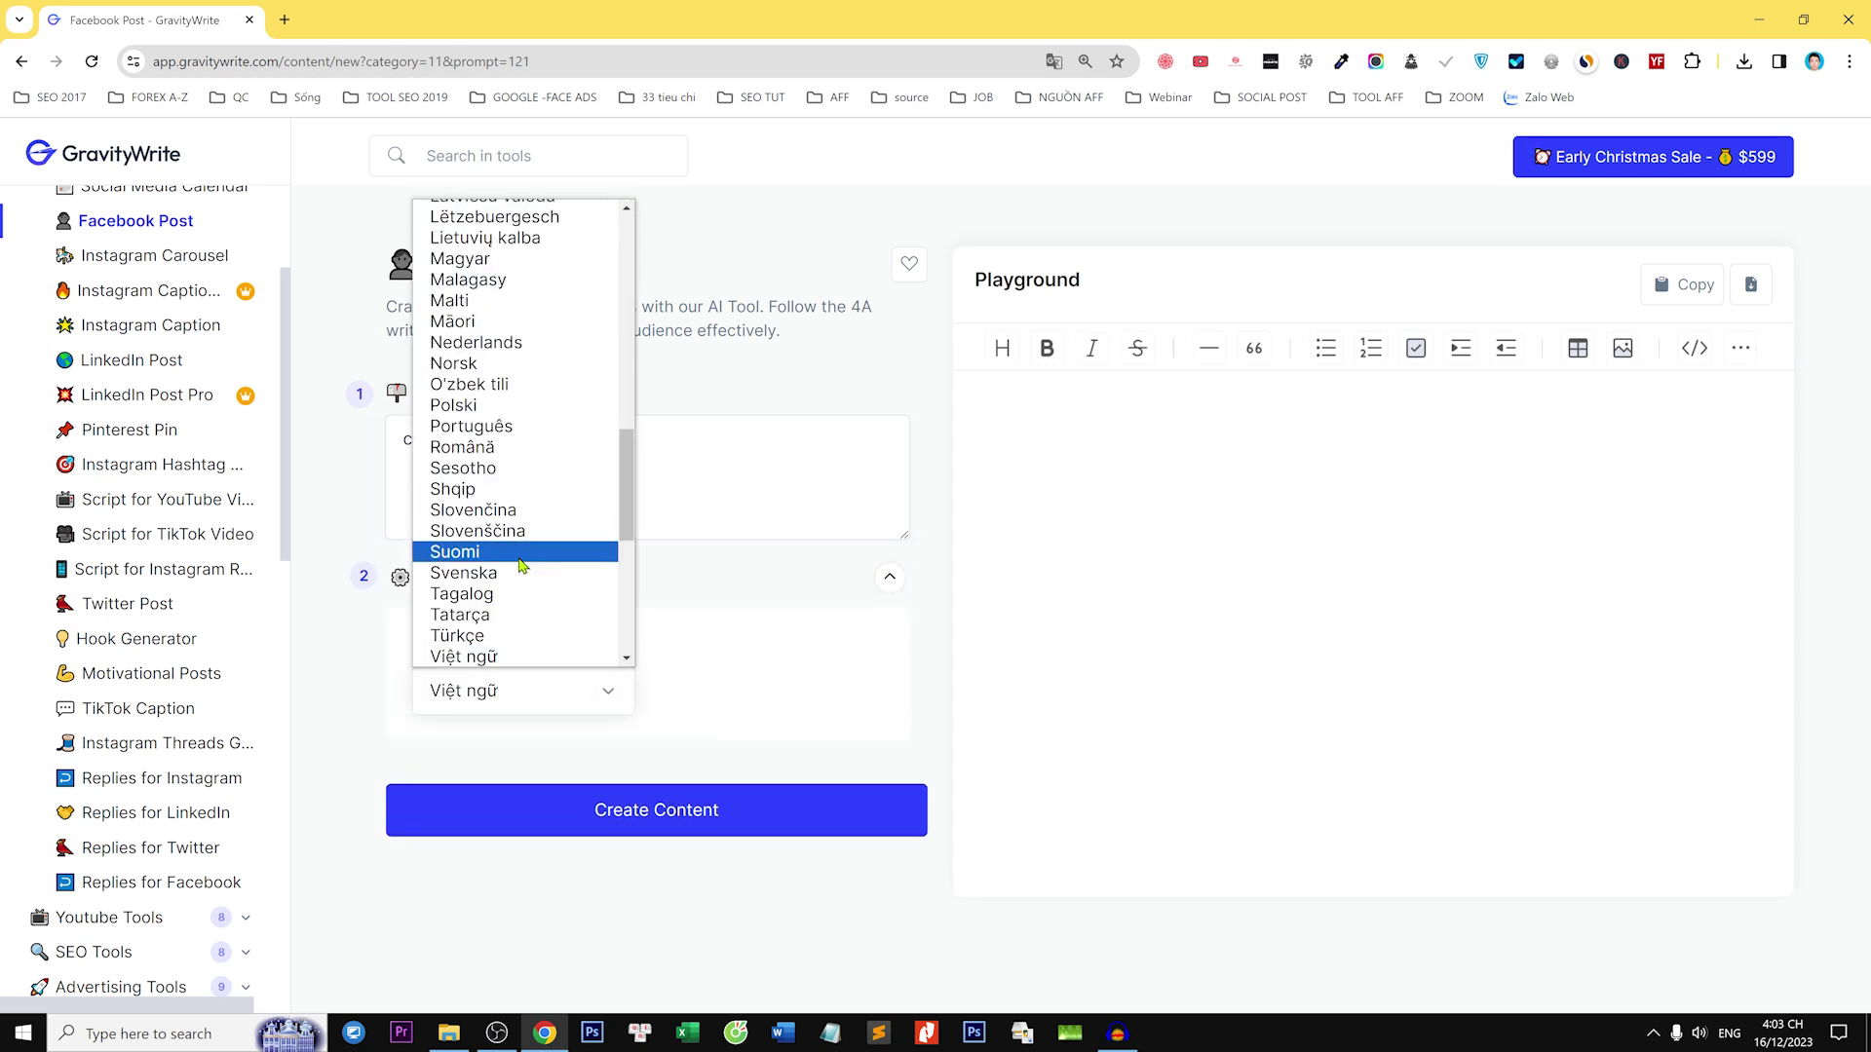
pyautogui.click(522, 656)
pyautogui.moveTo(622, 429); pyautogui.dragTo(398, 458)
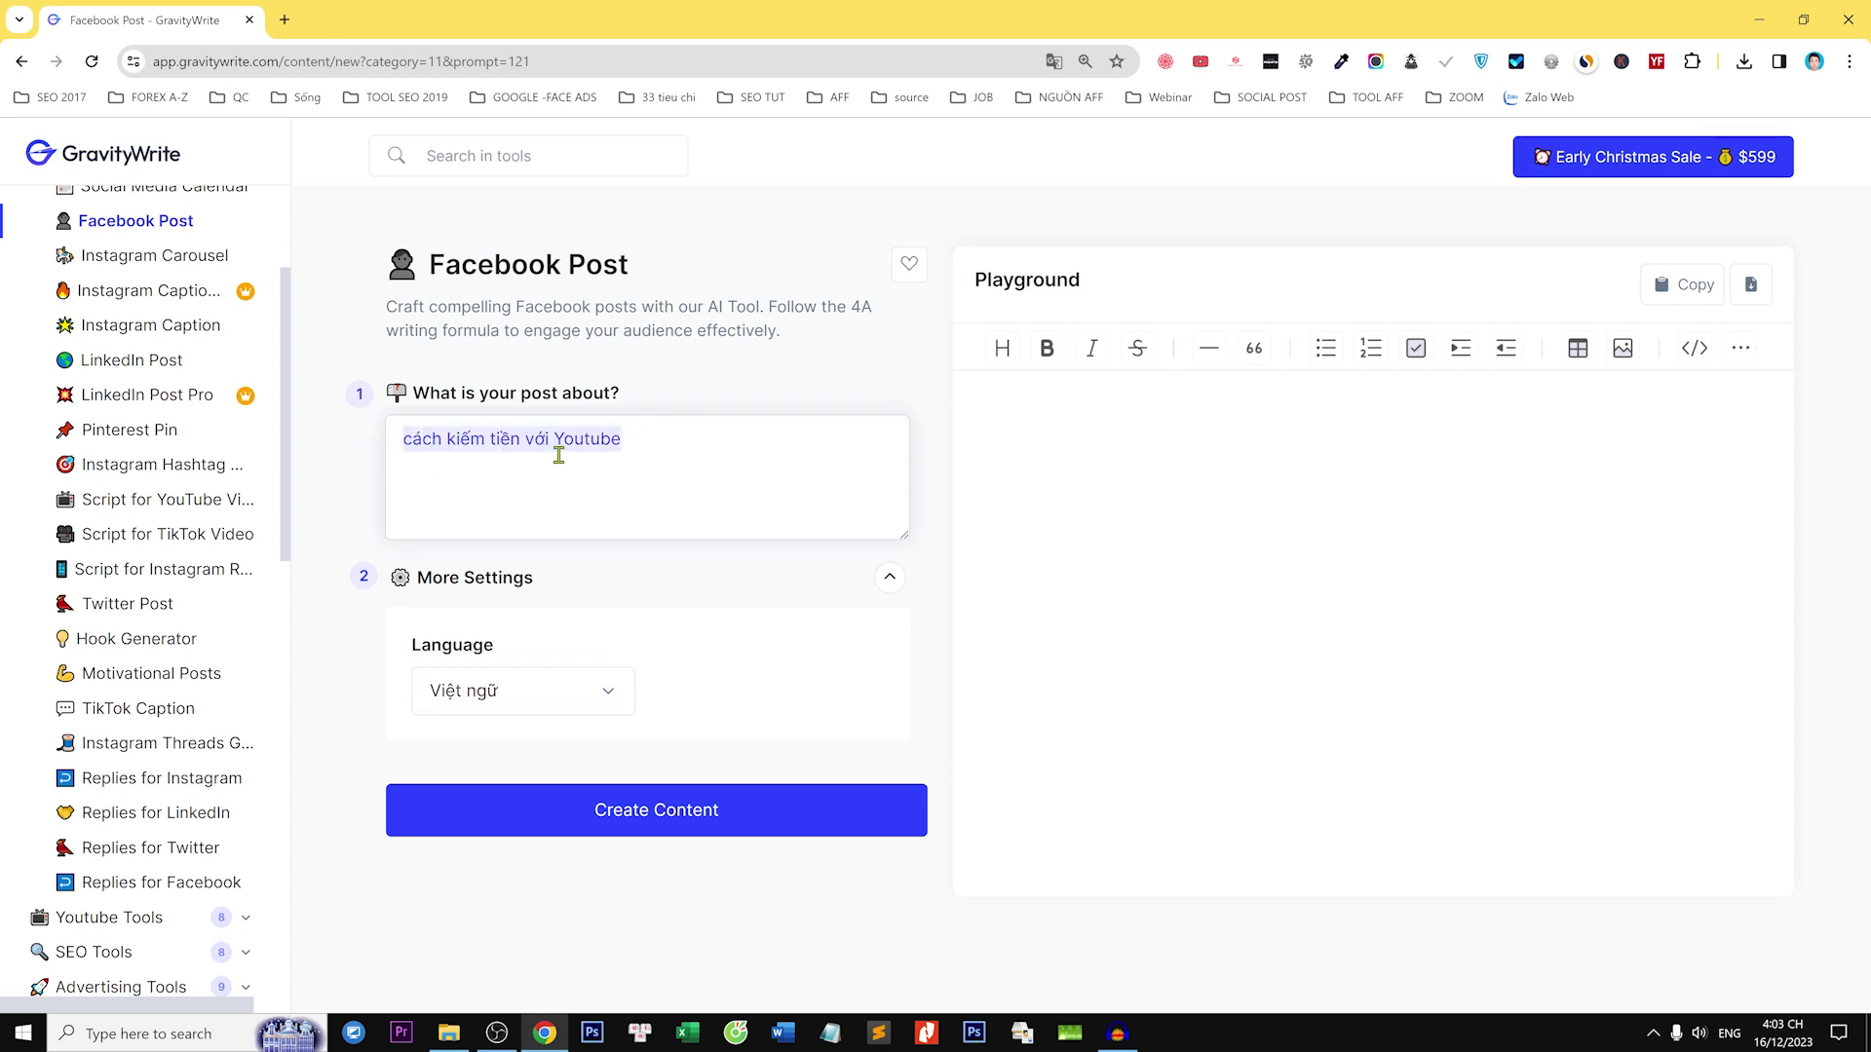
pyautogui.click(403, 440)
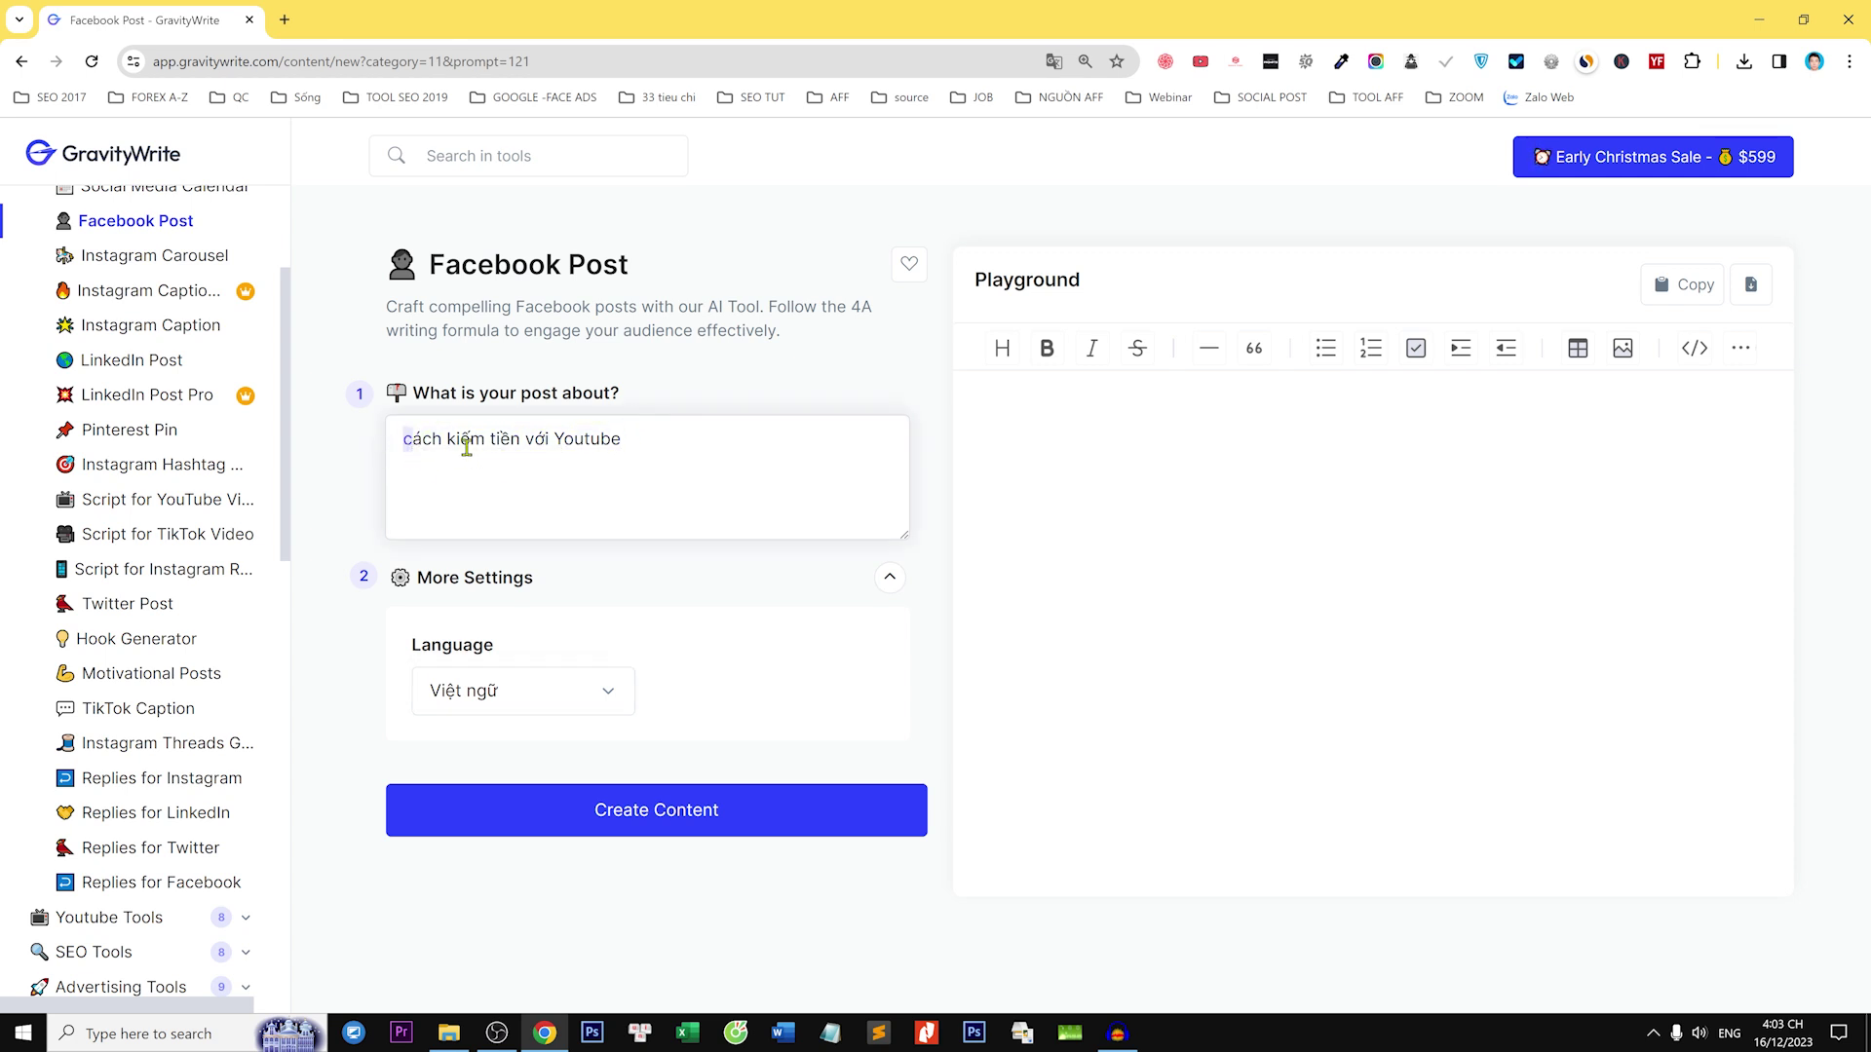
pyautogui.click(682, 443)
pyautogui.click(668, 819)
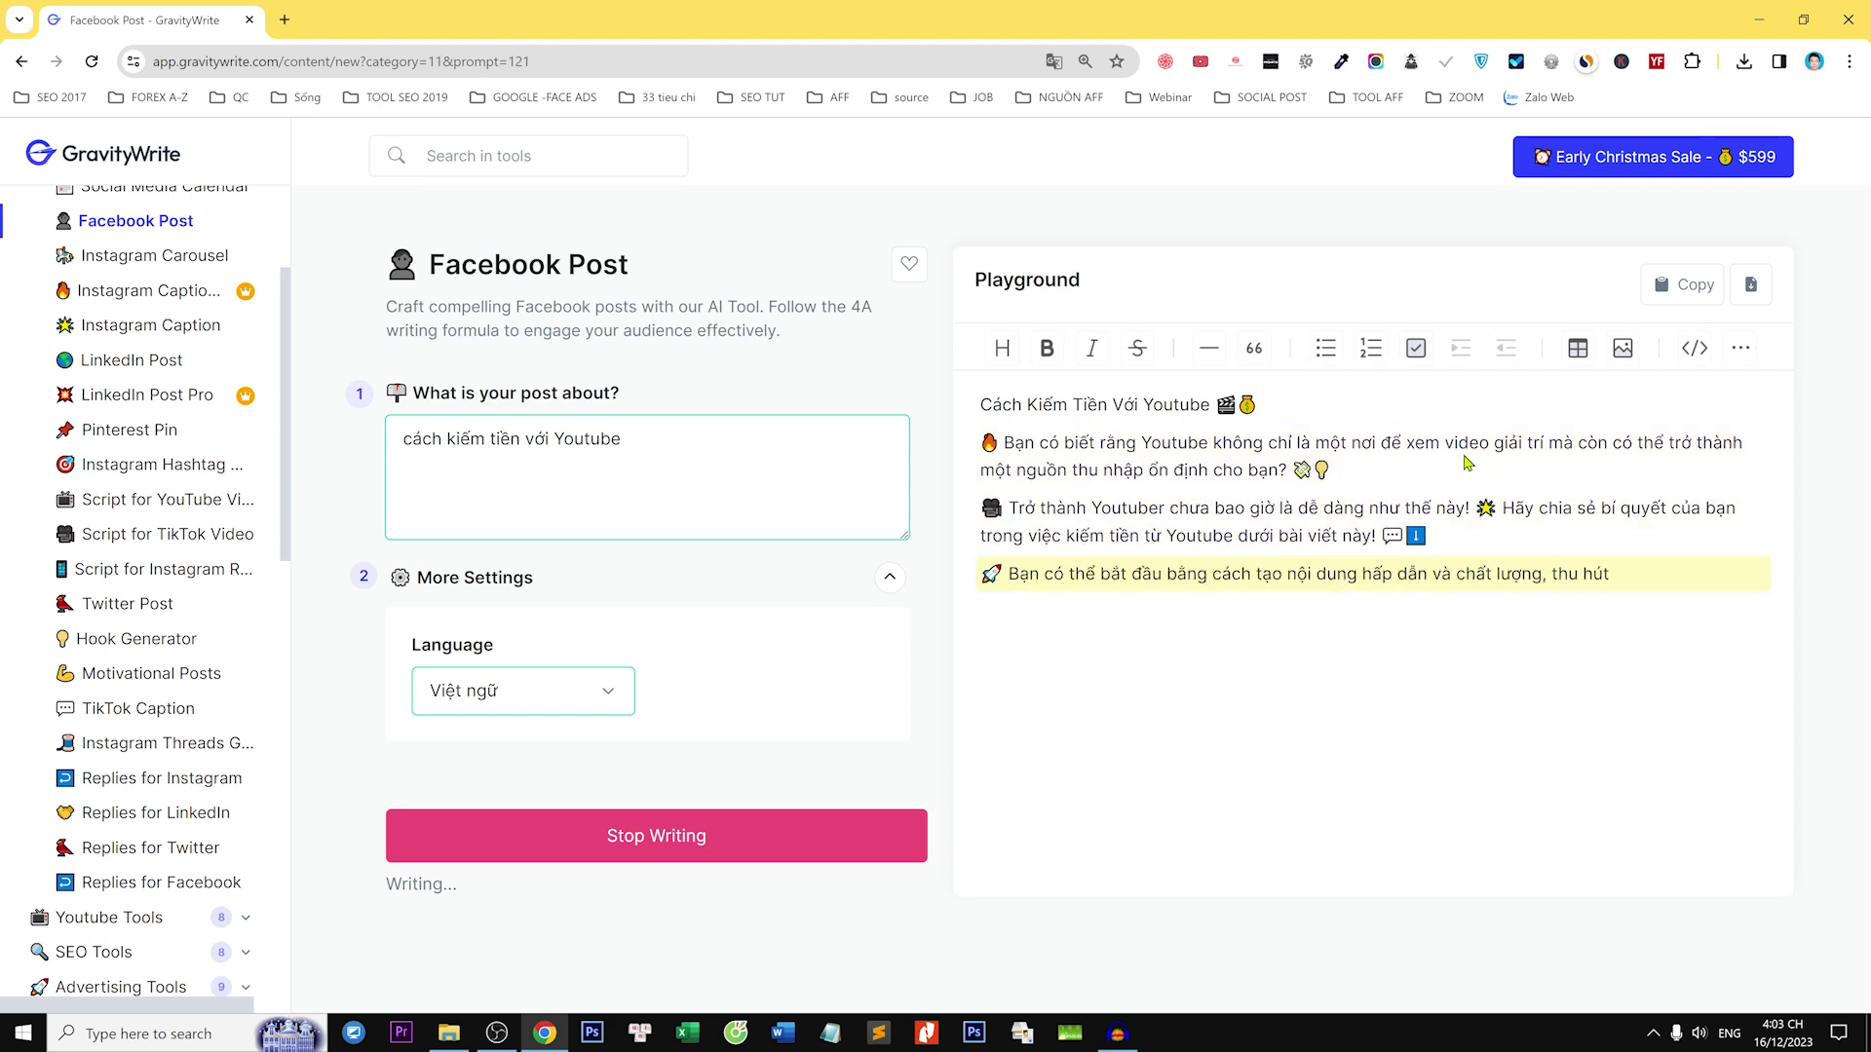
# - Examine the generated Facebook post, including its body text, hashtags and link line, against the entered topic
pyautogui.moveTo(979, 404); pyautogui.dragTo(1645, 732)
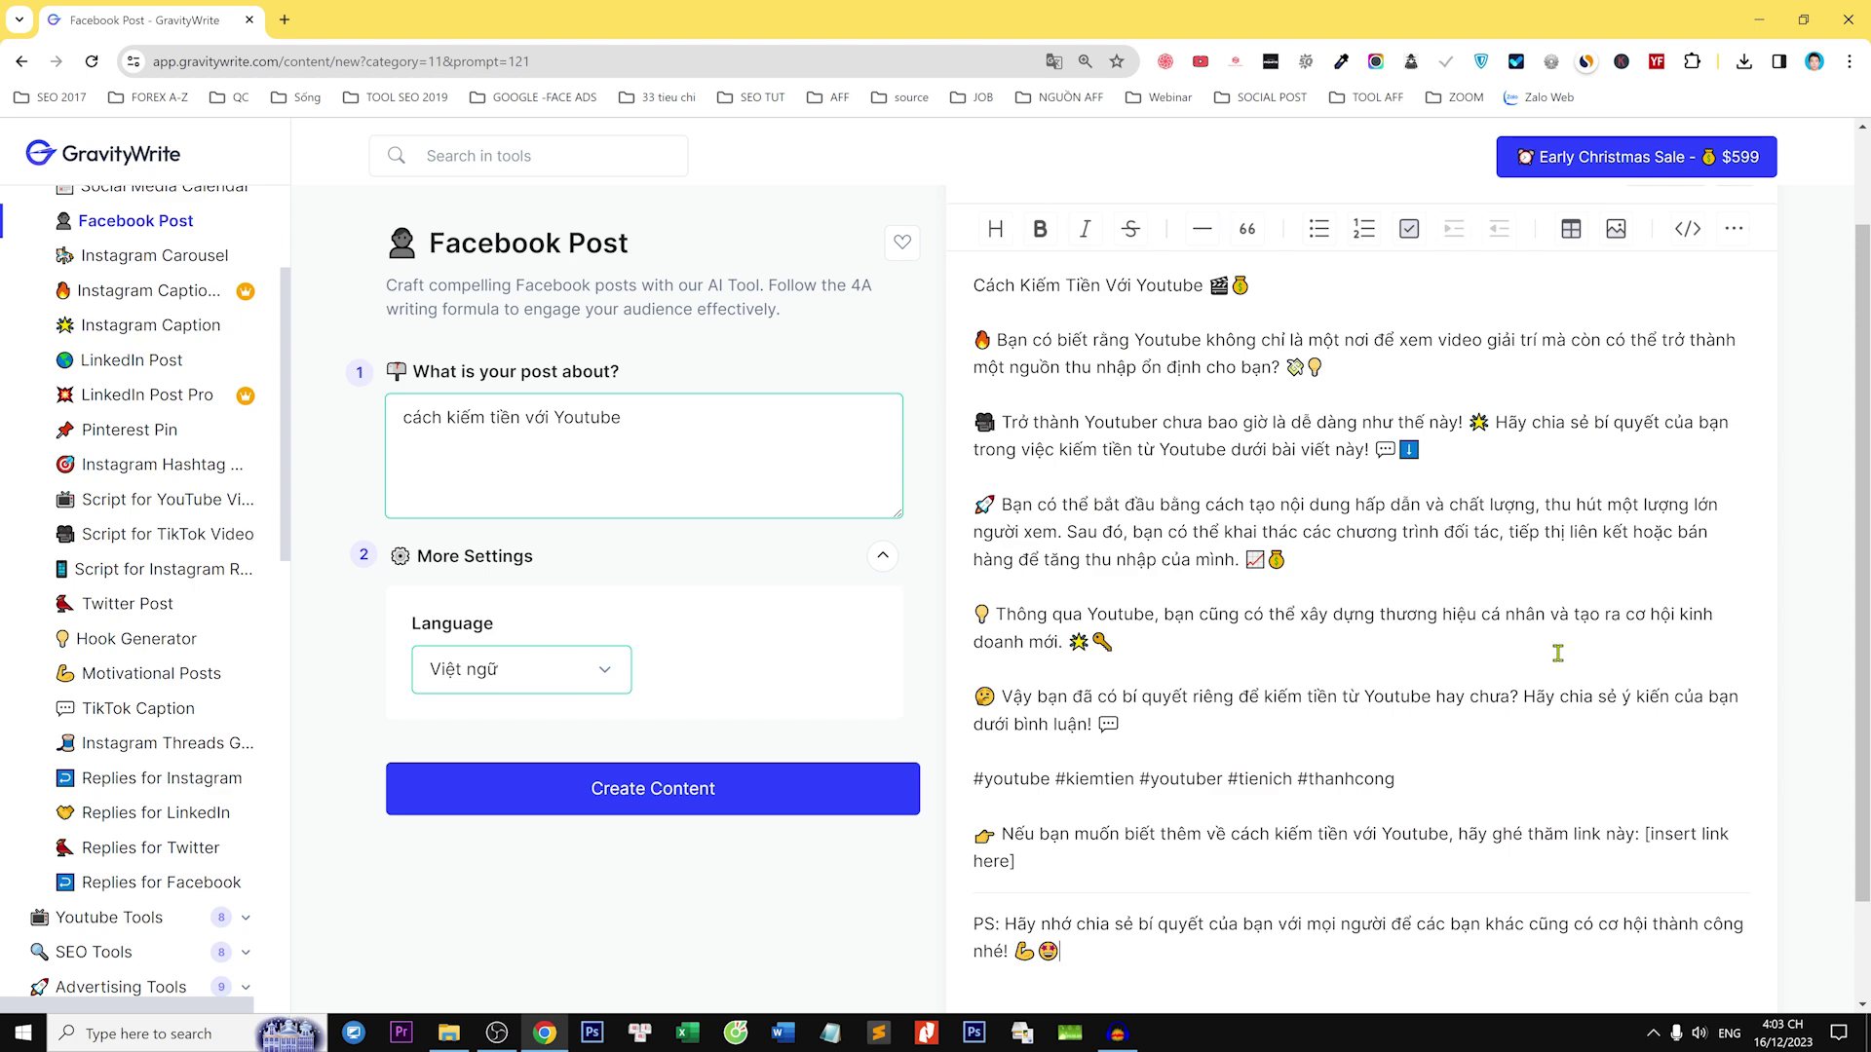
pyautogui.moveTo(975, 778); pyautogui.dragTo(1418, 782)
pyautogui.scroll(-1, 1418, 783)
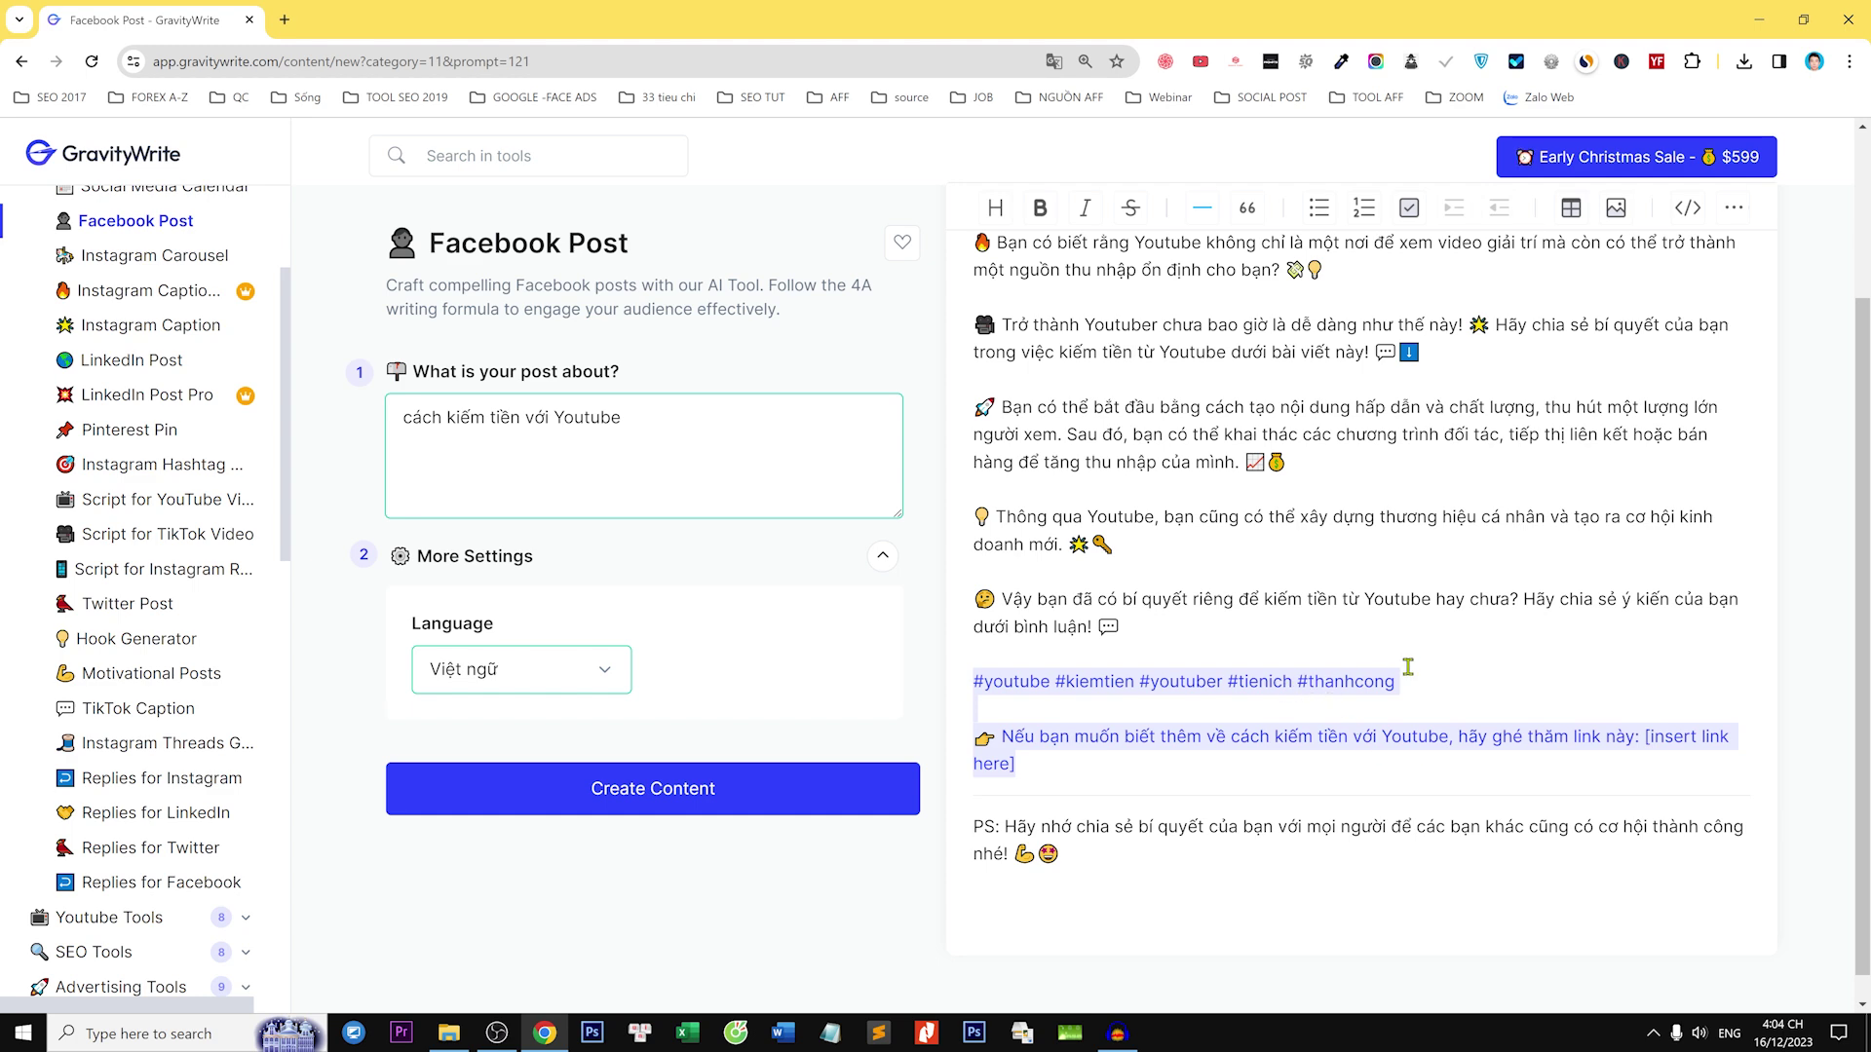
pyautogui.scroll(2, 979, 509)
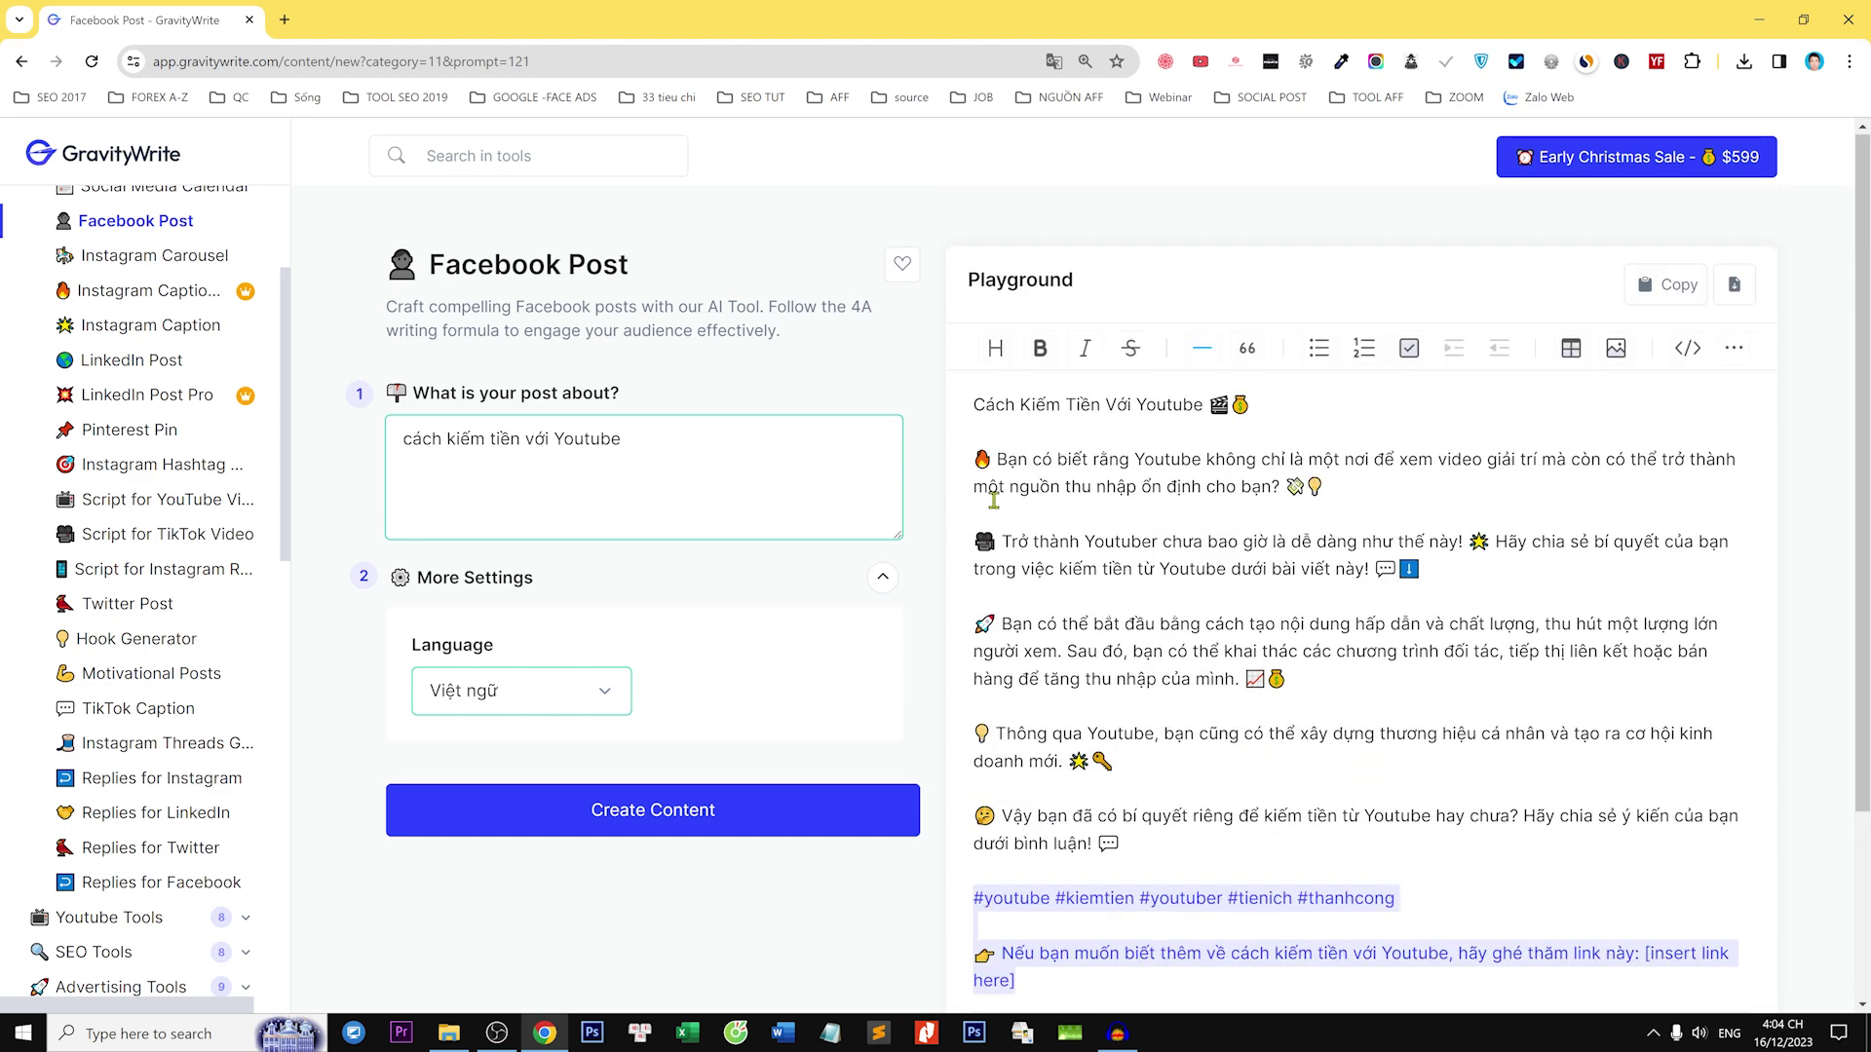
pyautogui.moveTo(979, 408); pyautogui.dragTo(1251, 851)
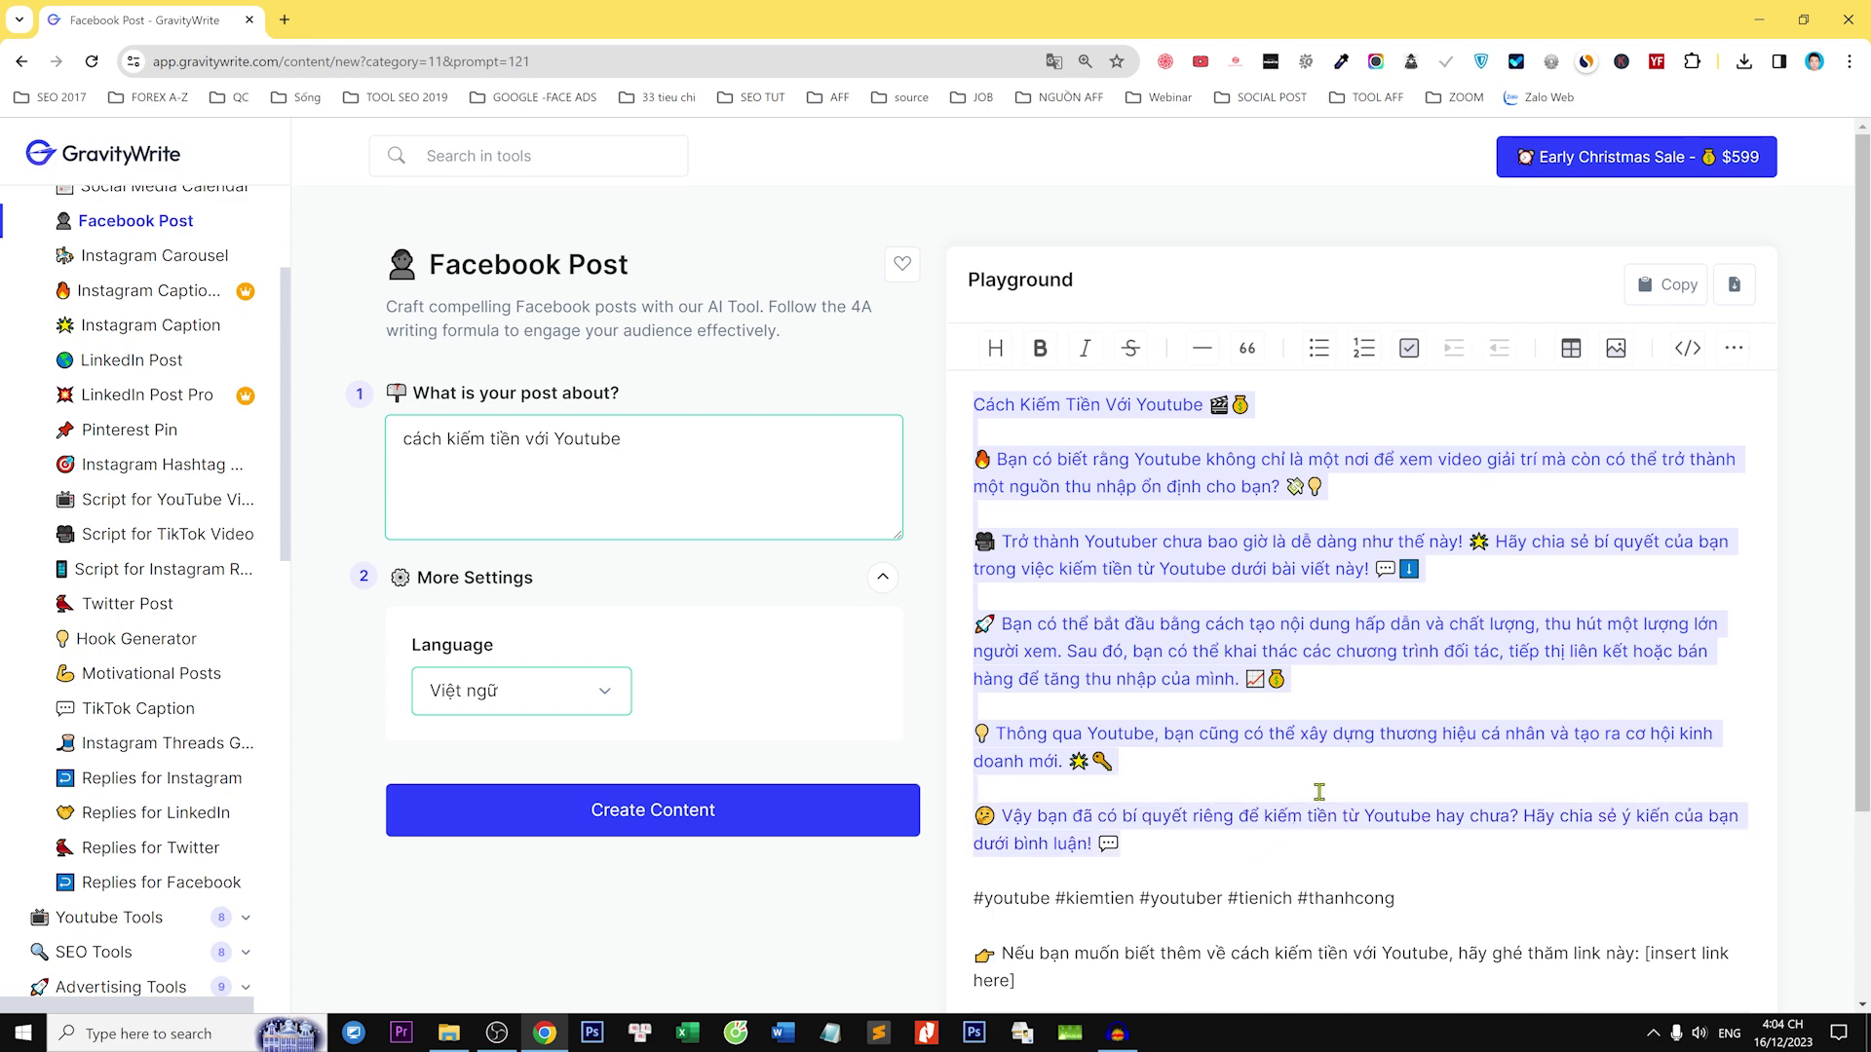
pyautogui.scroll(-2, 1372, 759)
pyautogui.click(1004, 794)
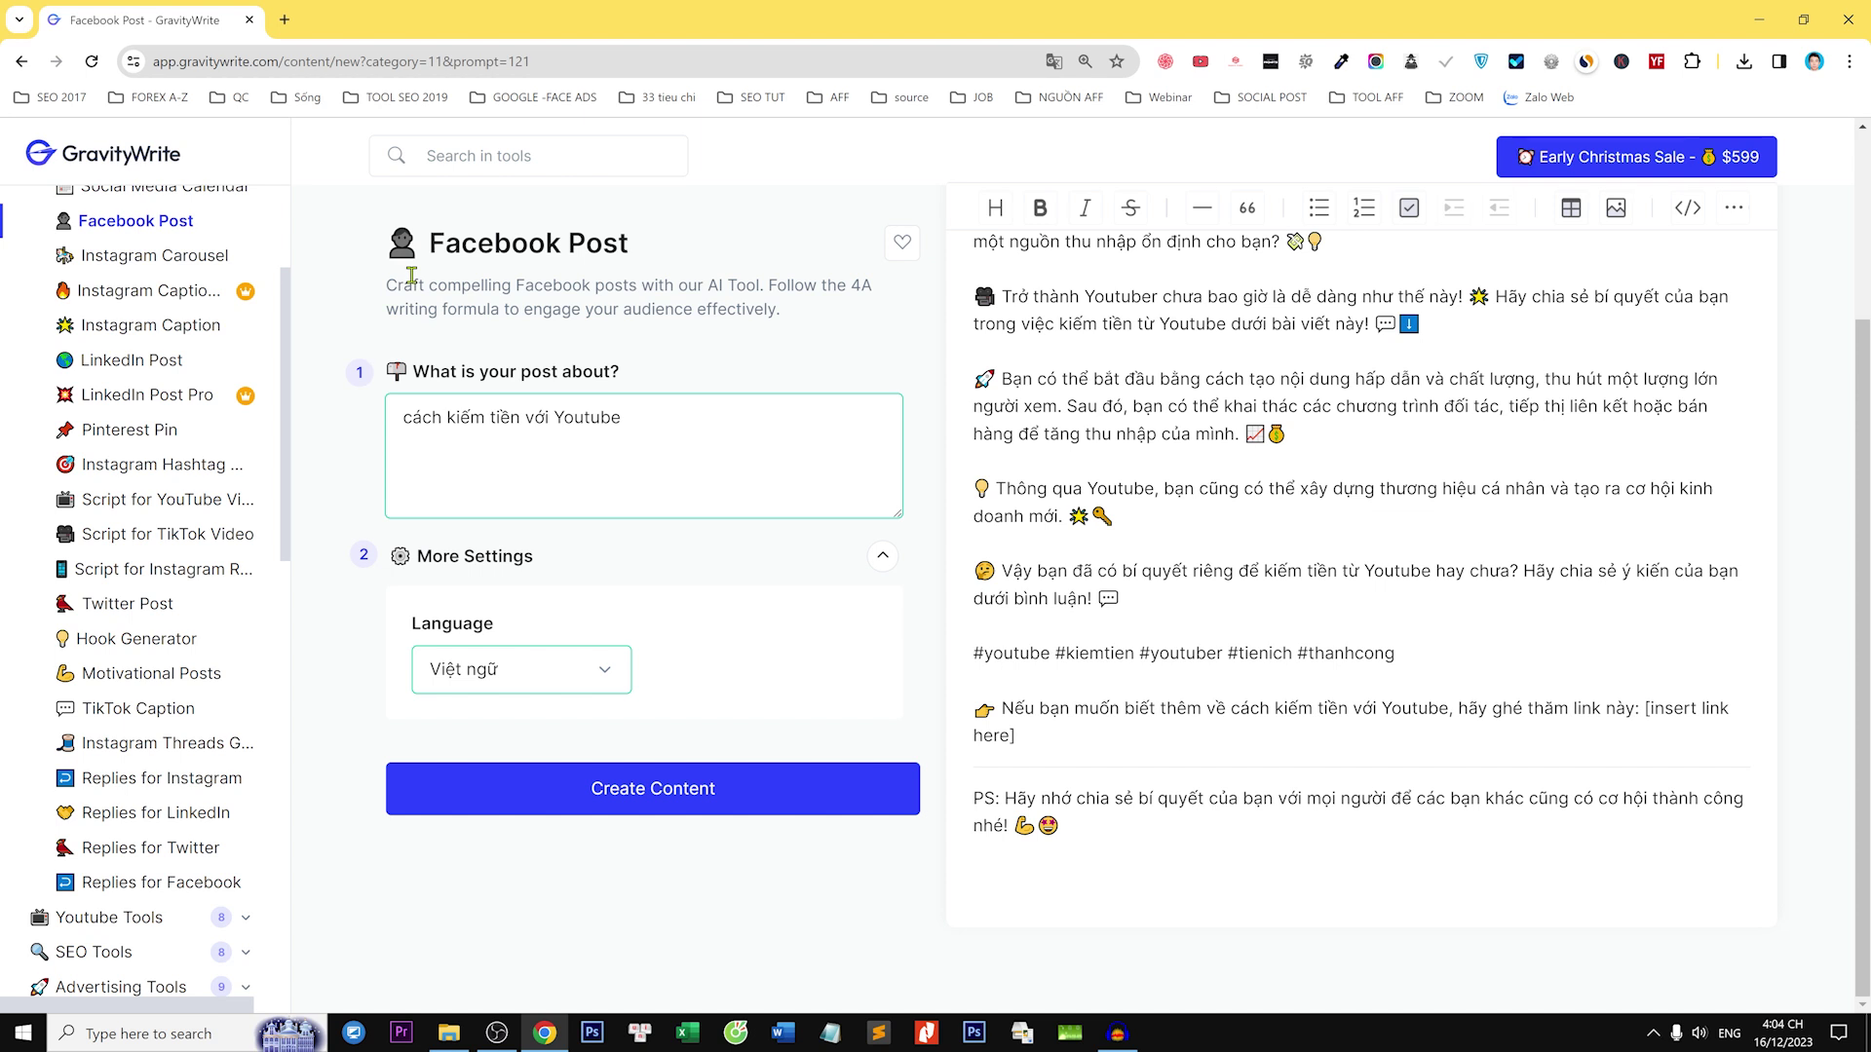
pyautogui.moveTo(631, 419); pyautogui.dragTo(386, 420)
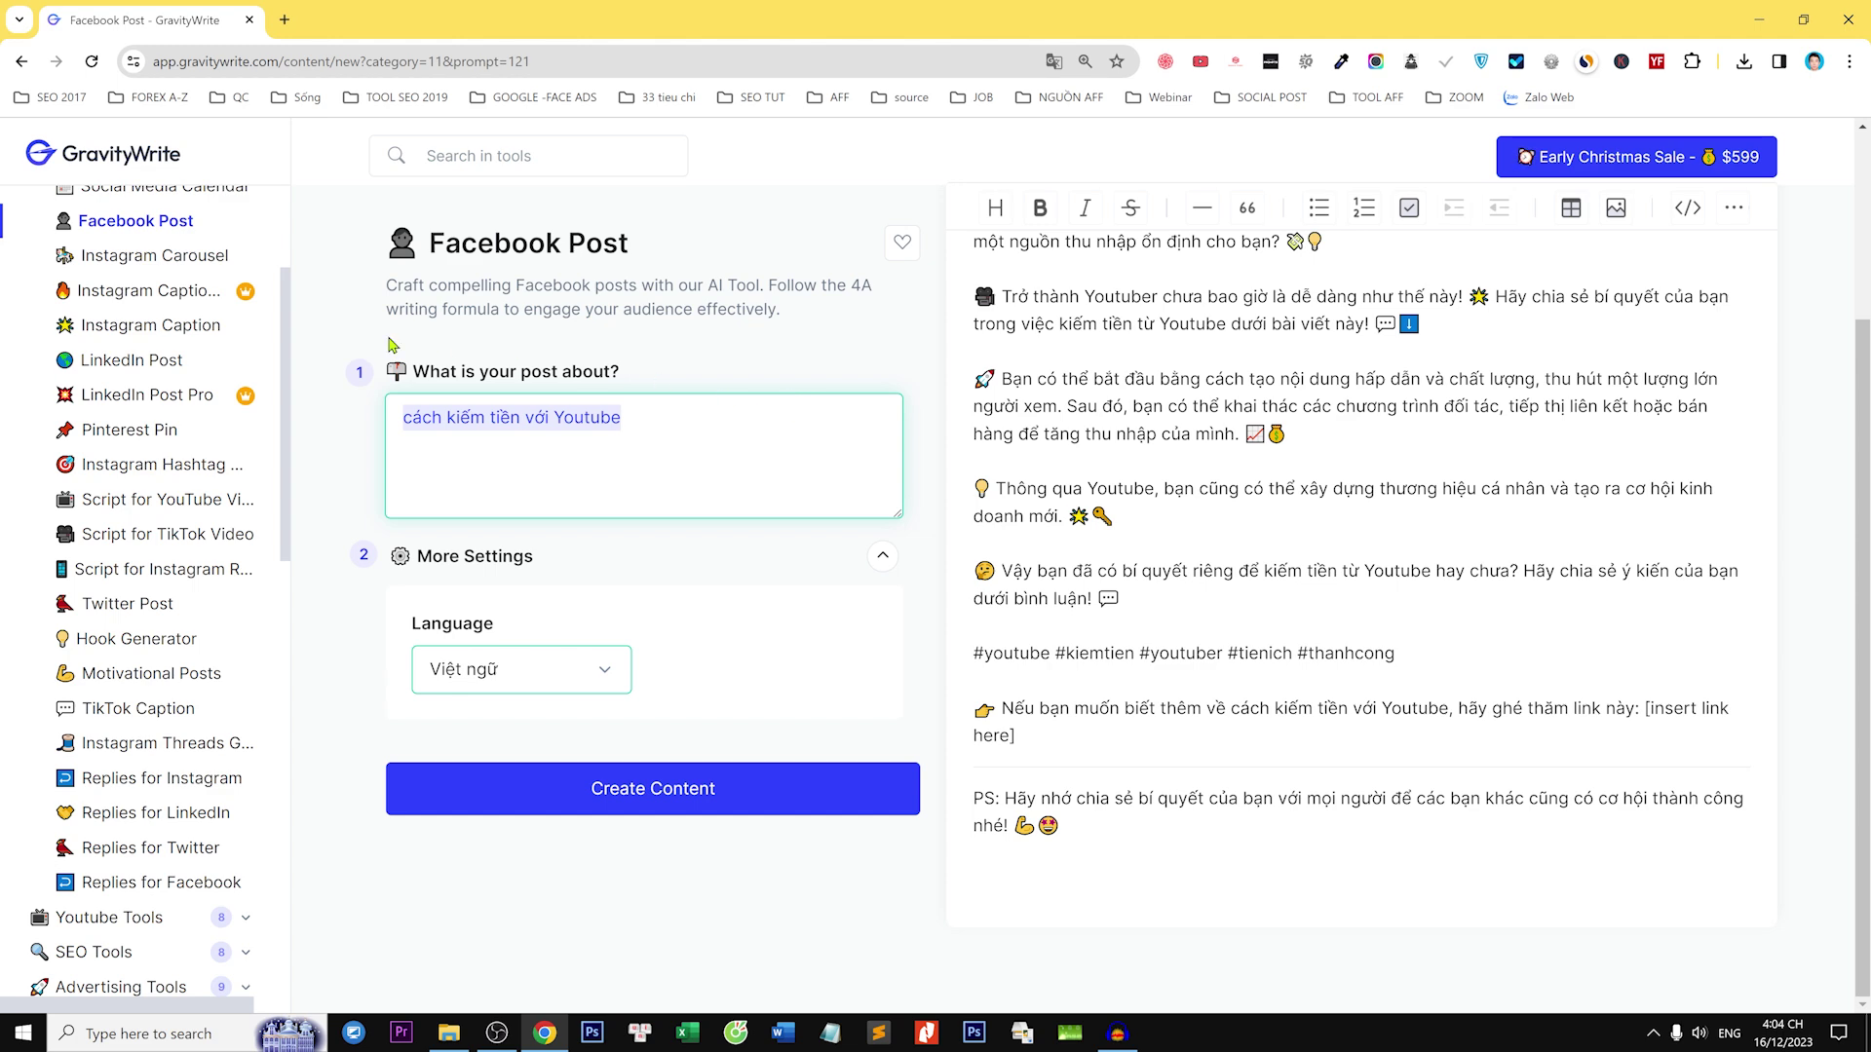
# - Open the Instagram Caption Pro tool in a new browser tab, keeping the Facebook Post page open
pyautogui.scroll(1, 117, 365)
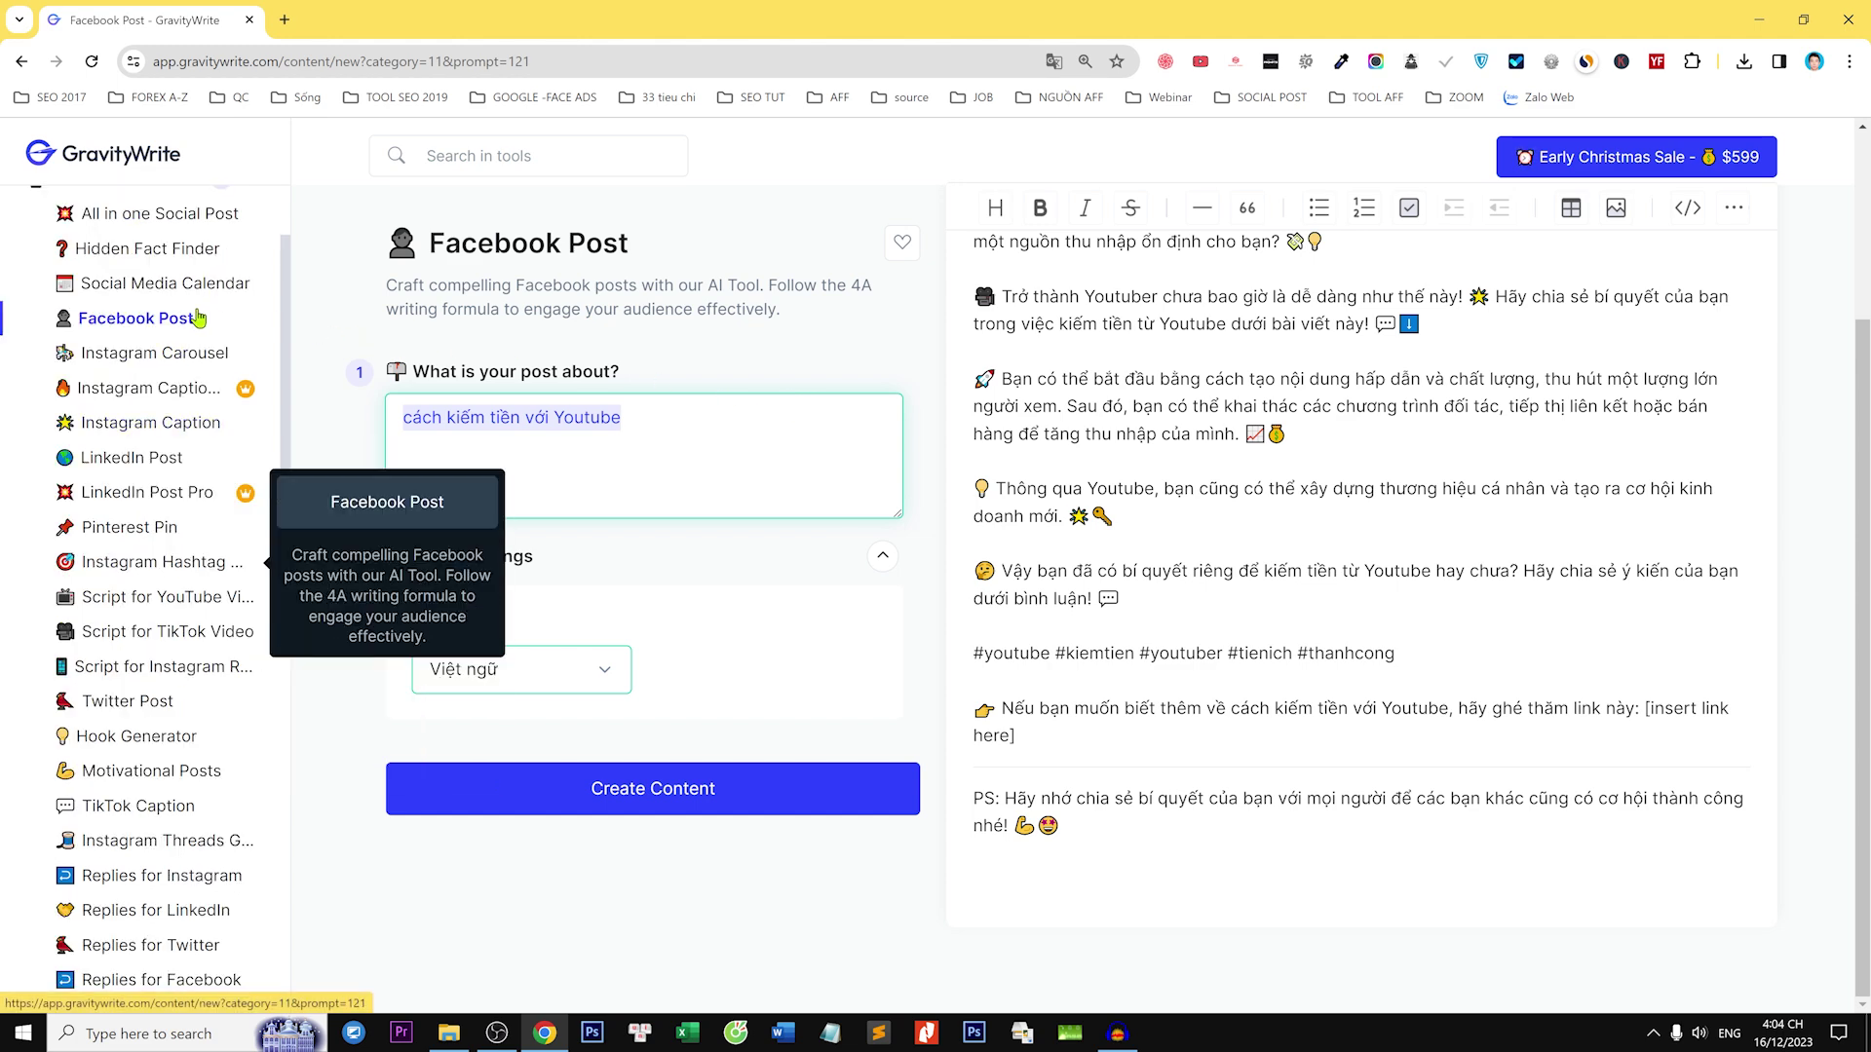
pyautogui.rightClick(110, 394)
pyautogui.click(144, 407)
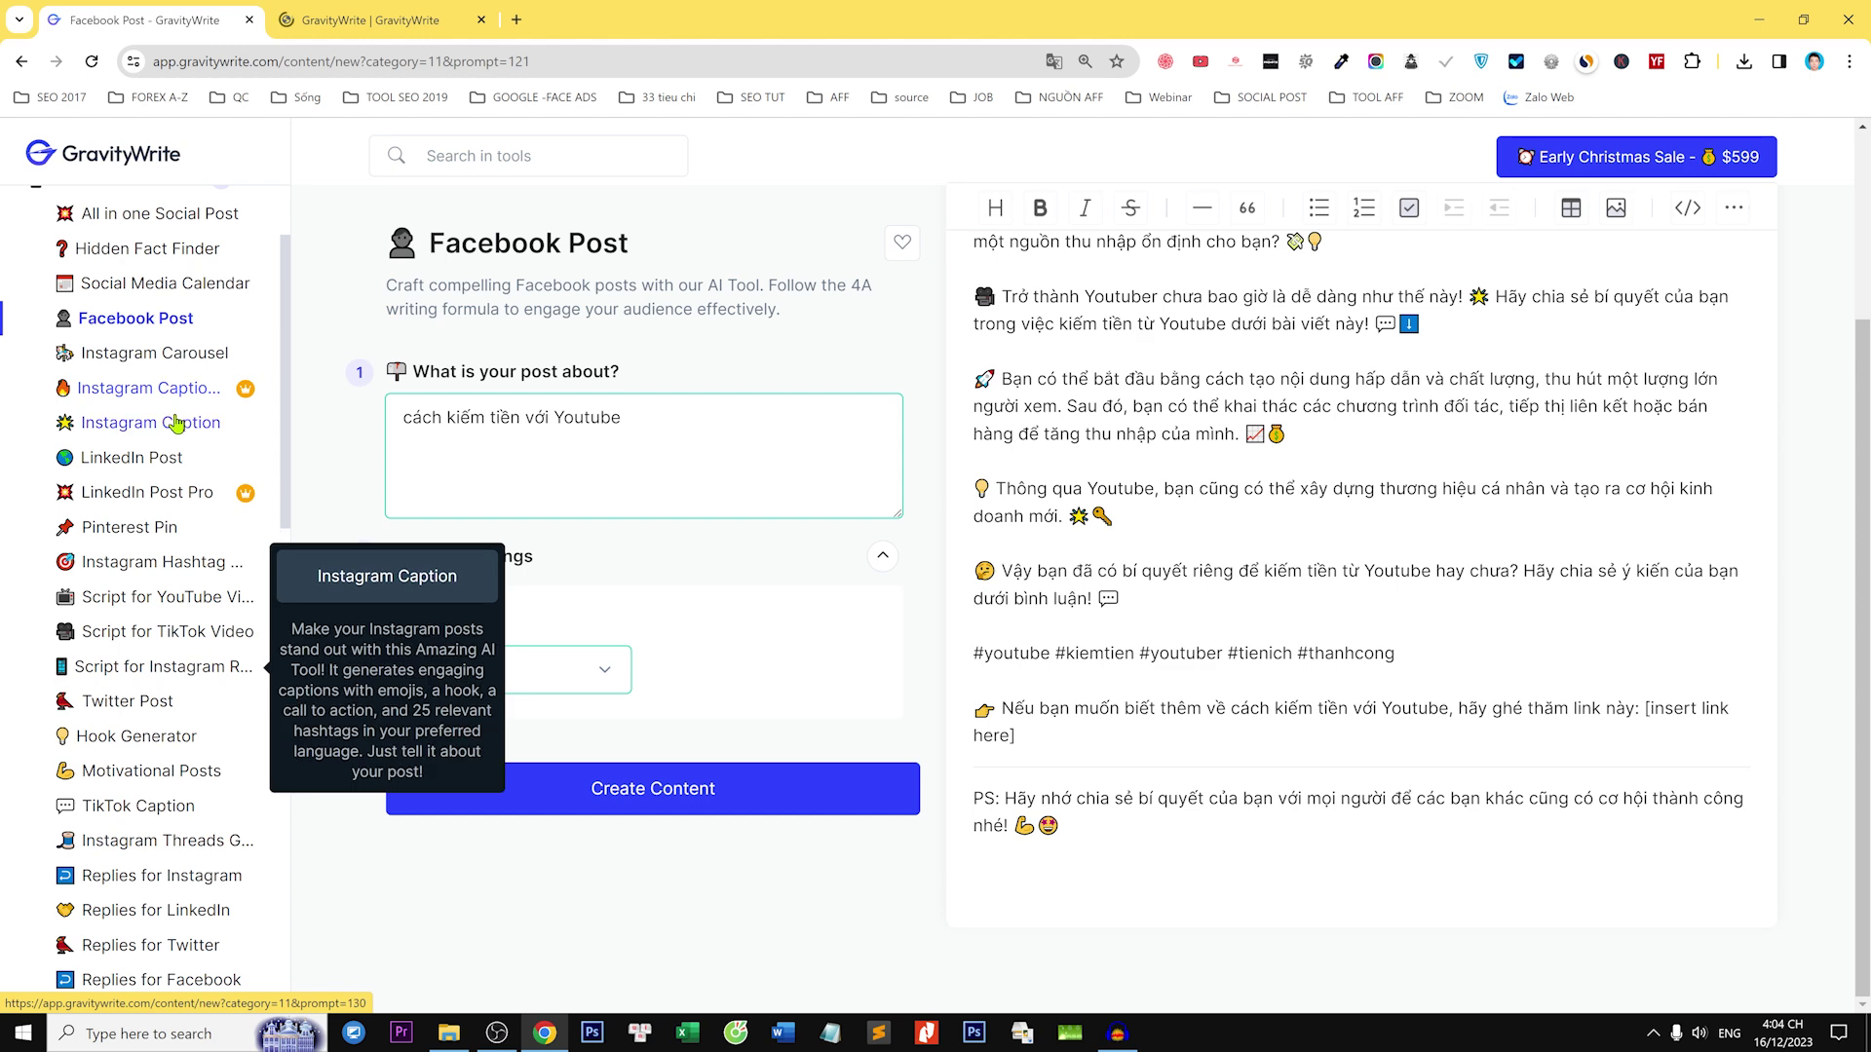
pyautogui.click(375, 20)
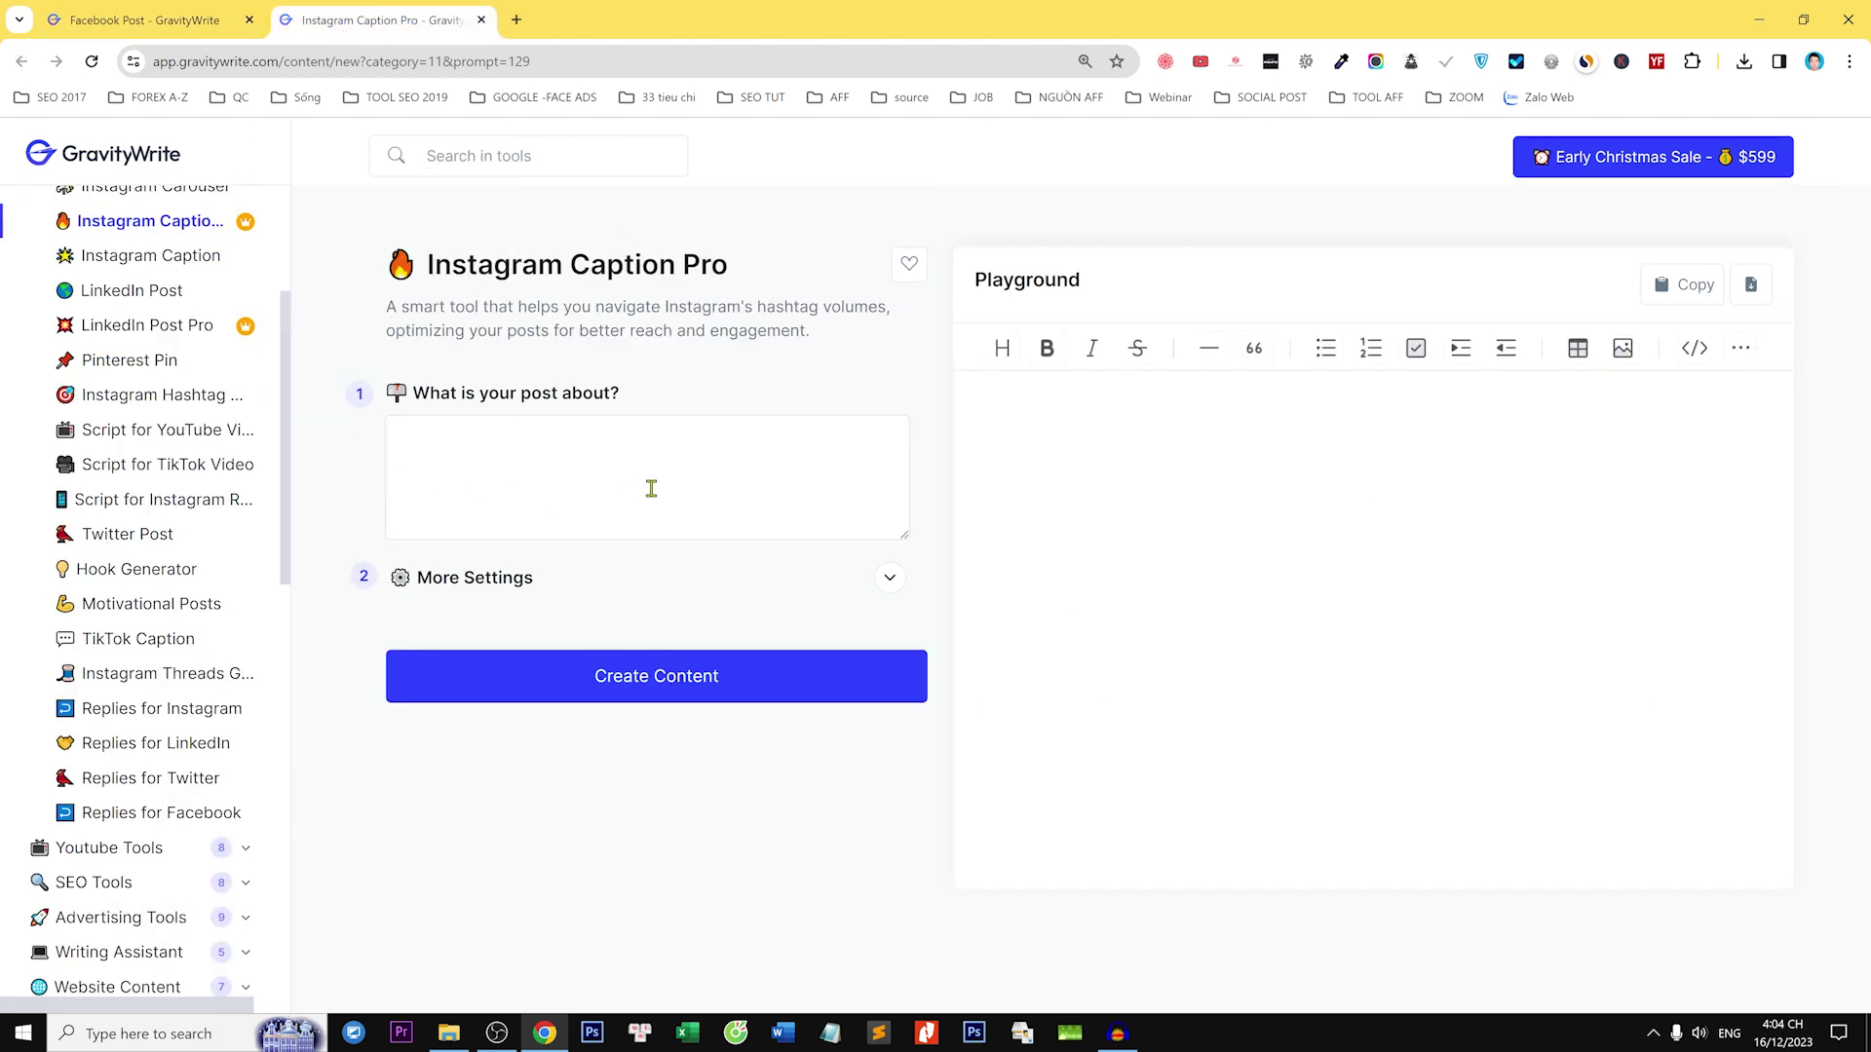
pyautogui.click(146, 20)
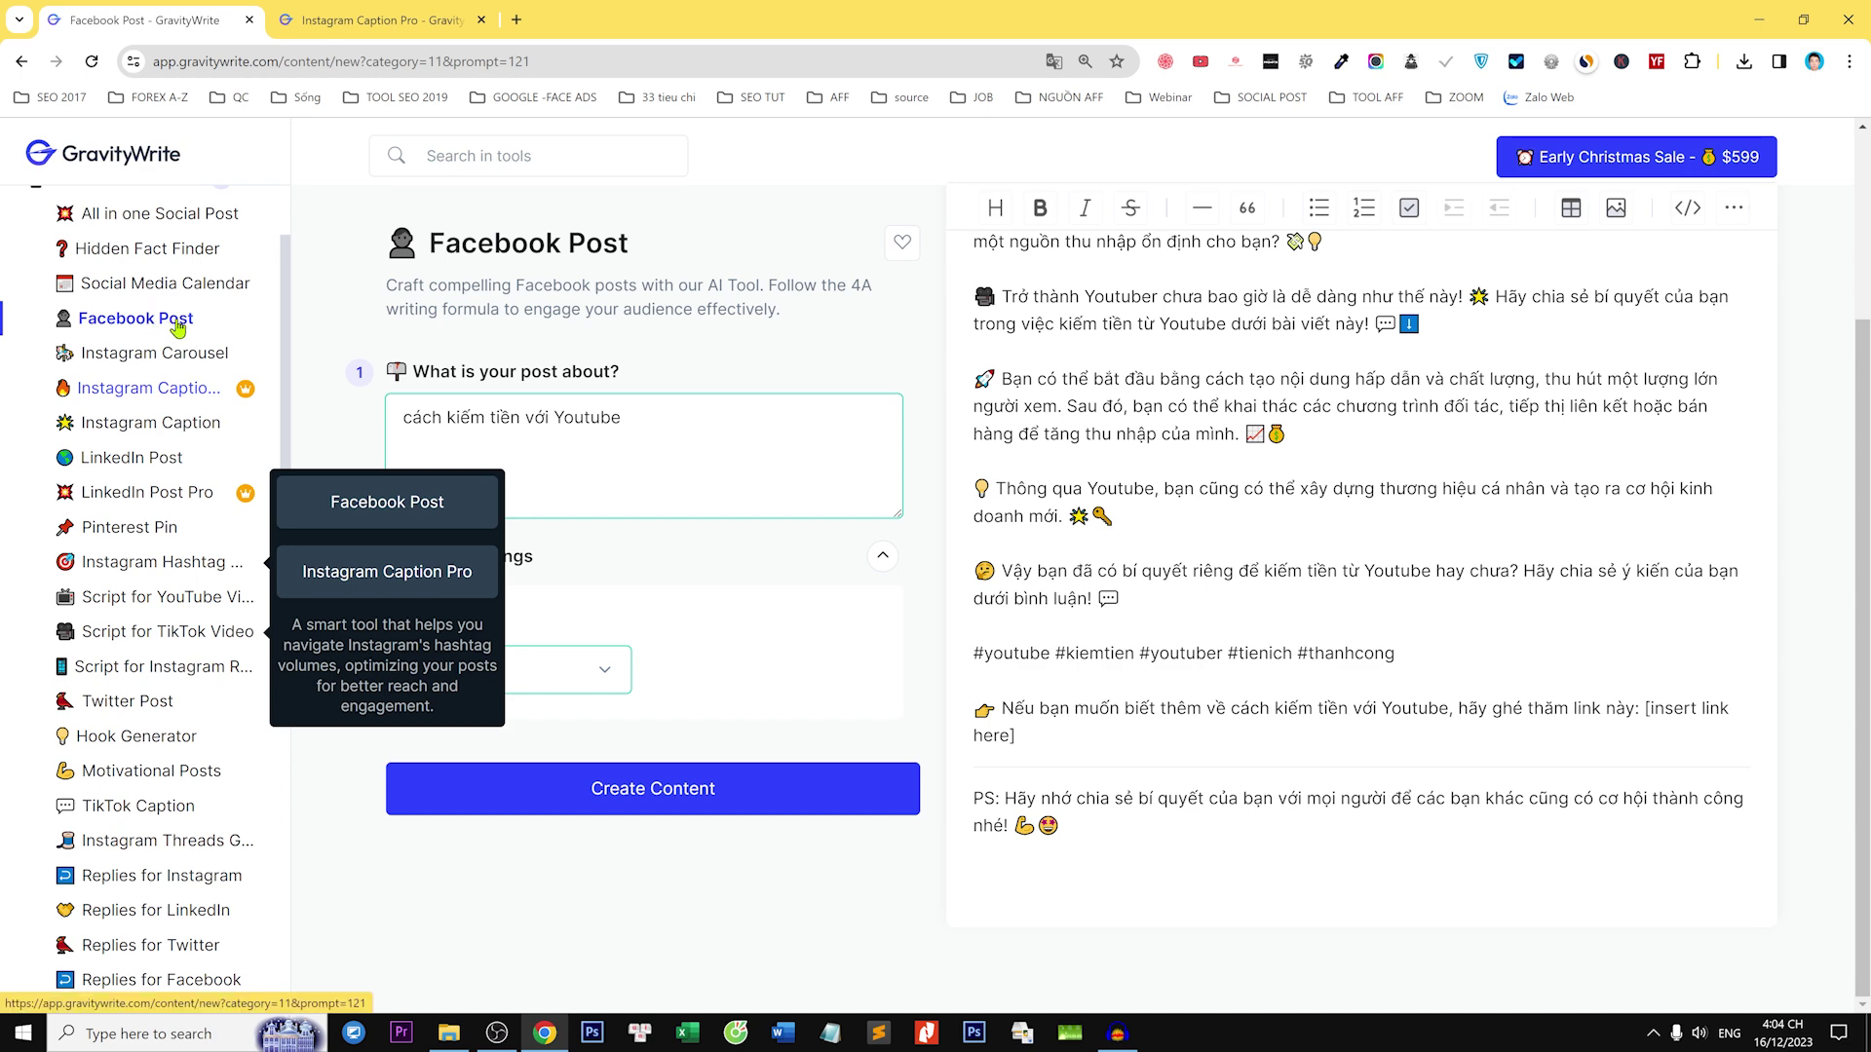
pyautogui.click(380, 19)
# - Set the Instagram Caption Pro post topic to "phương pháp tiếp thị liên kết hiệu quả"
pyautogui.click(458, 428)
pyautogui.write('Disk Drill')
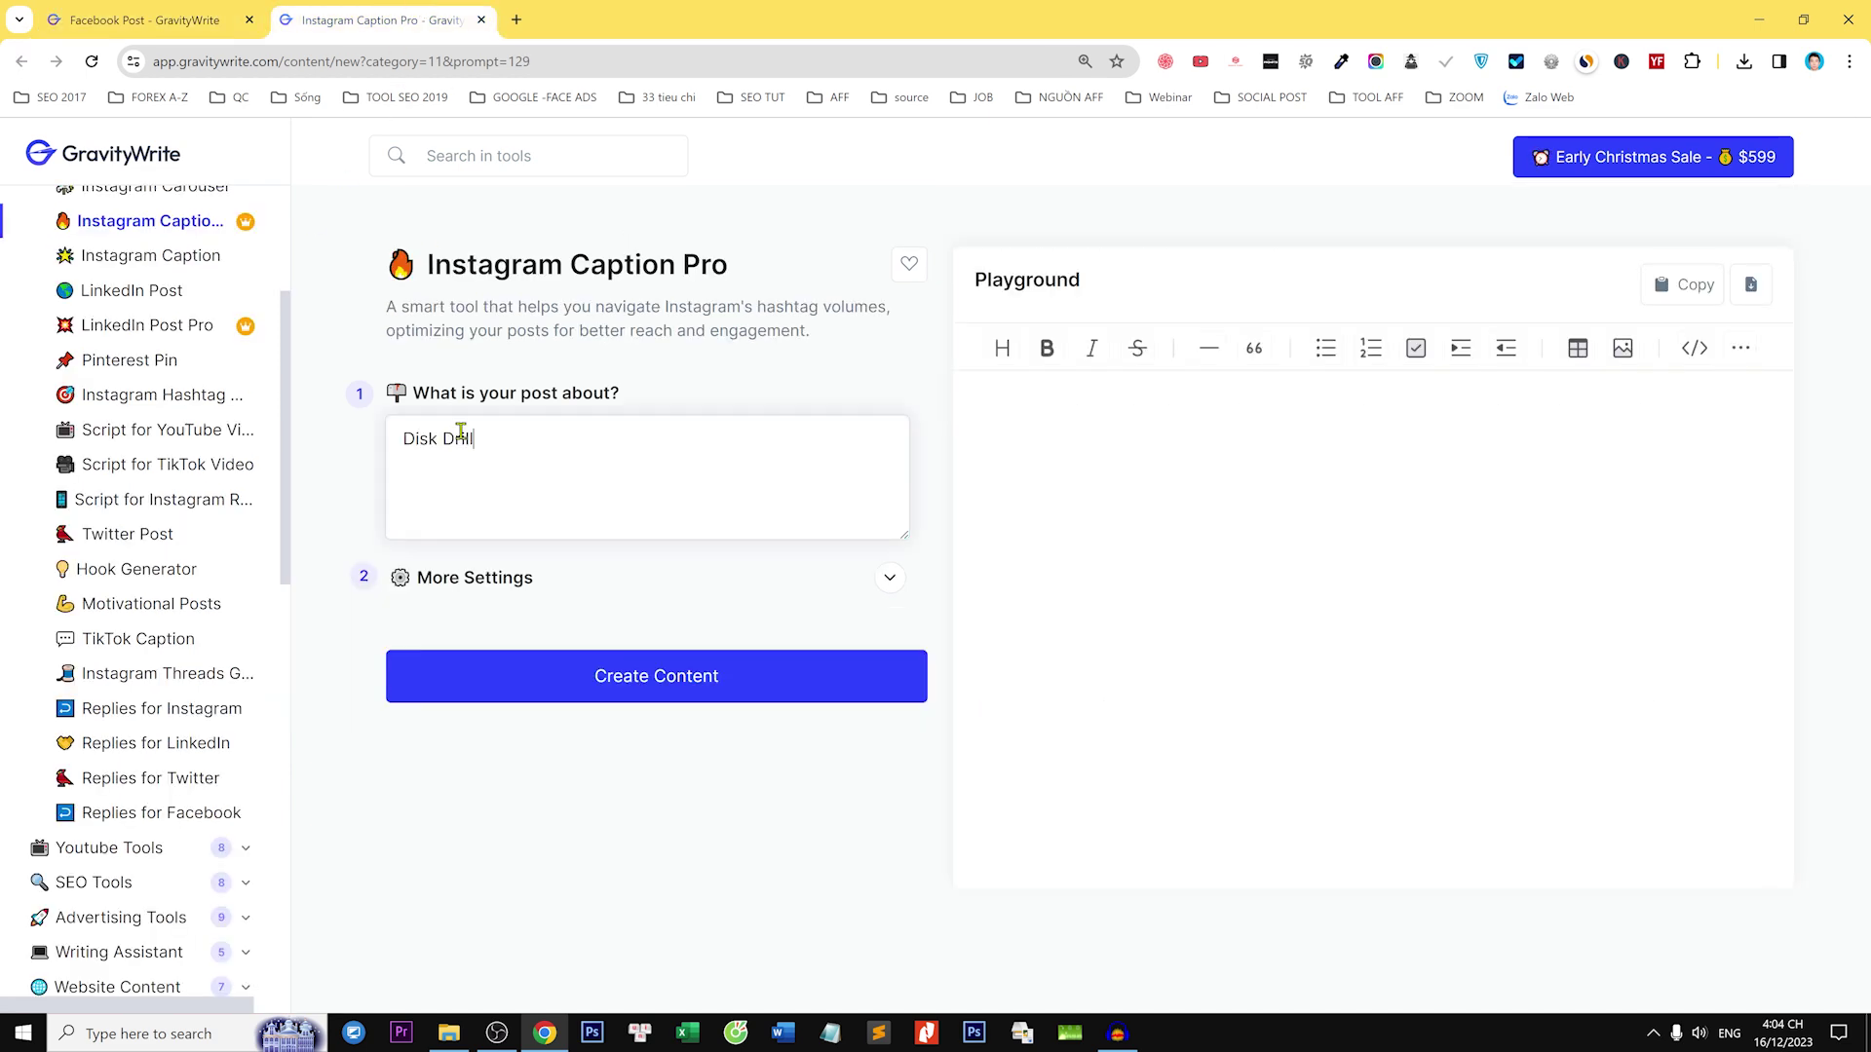
pyautogui.moveTo(504, 430); pyautogui.dragTo(380, 429)
pyautogui.click(212, 14)
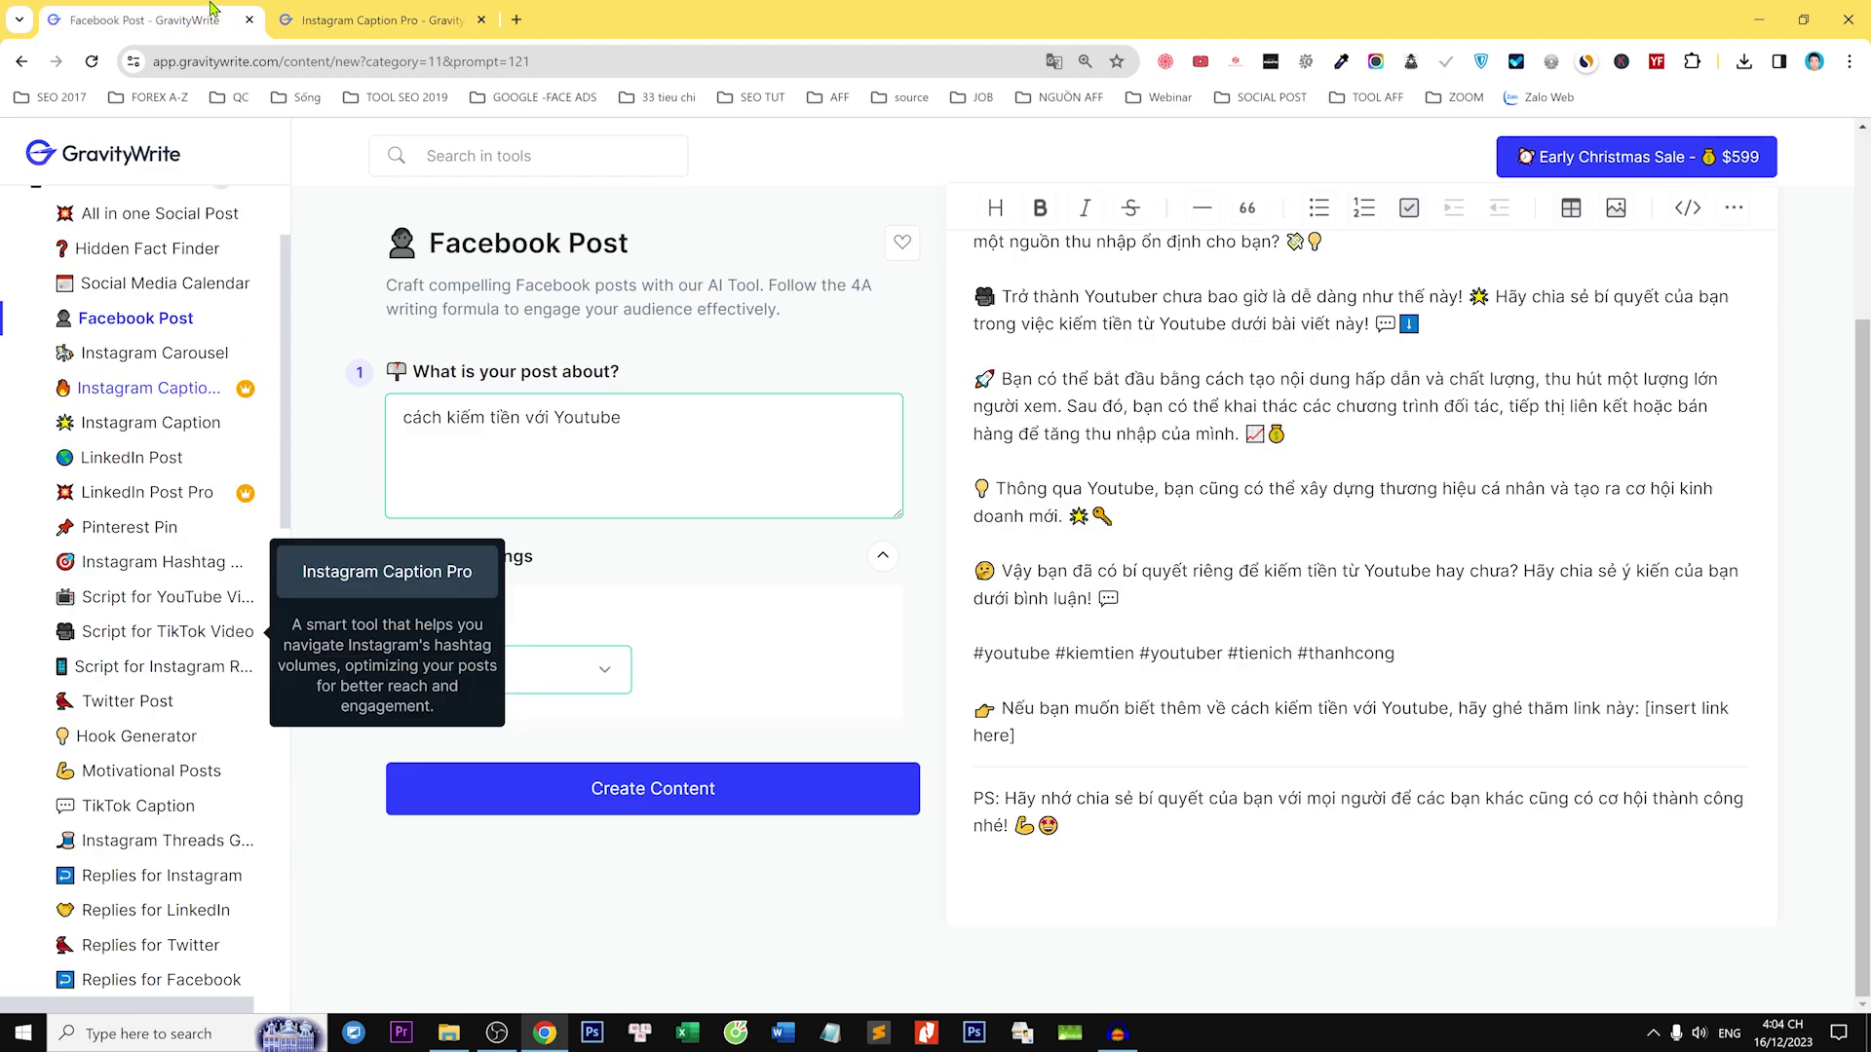
pyautogui.click(438, 10)
pyautogui.write('phương pháp')
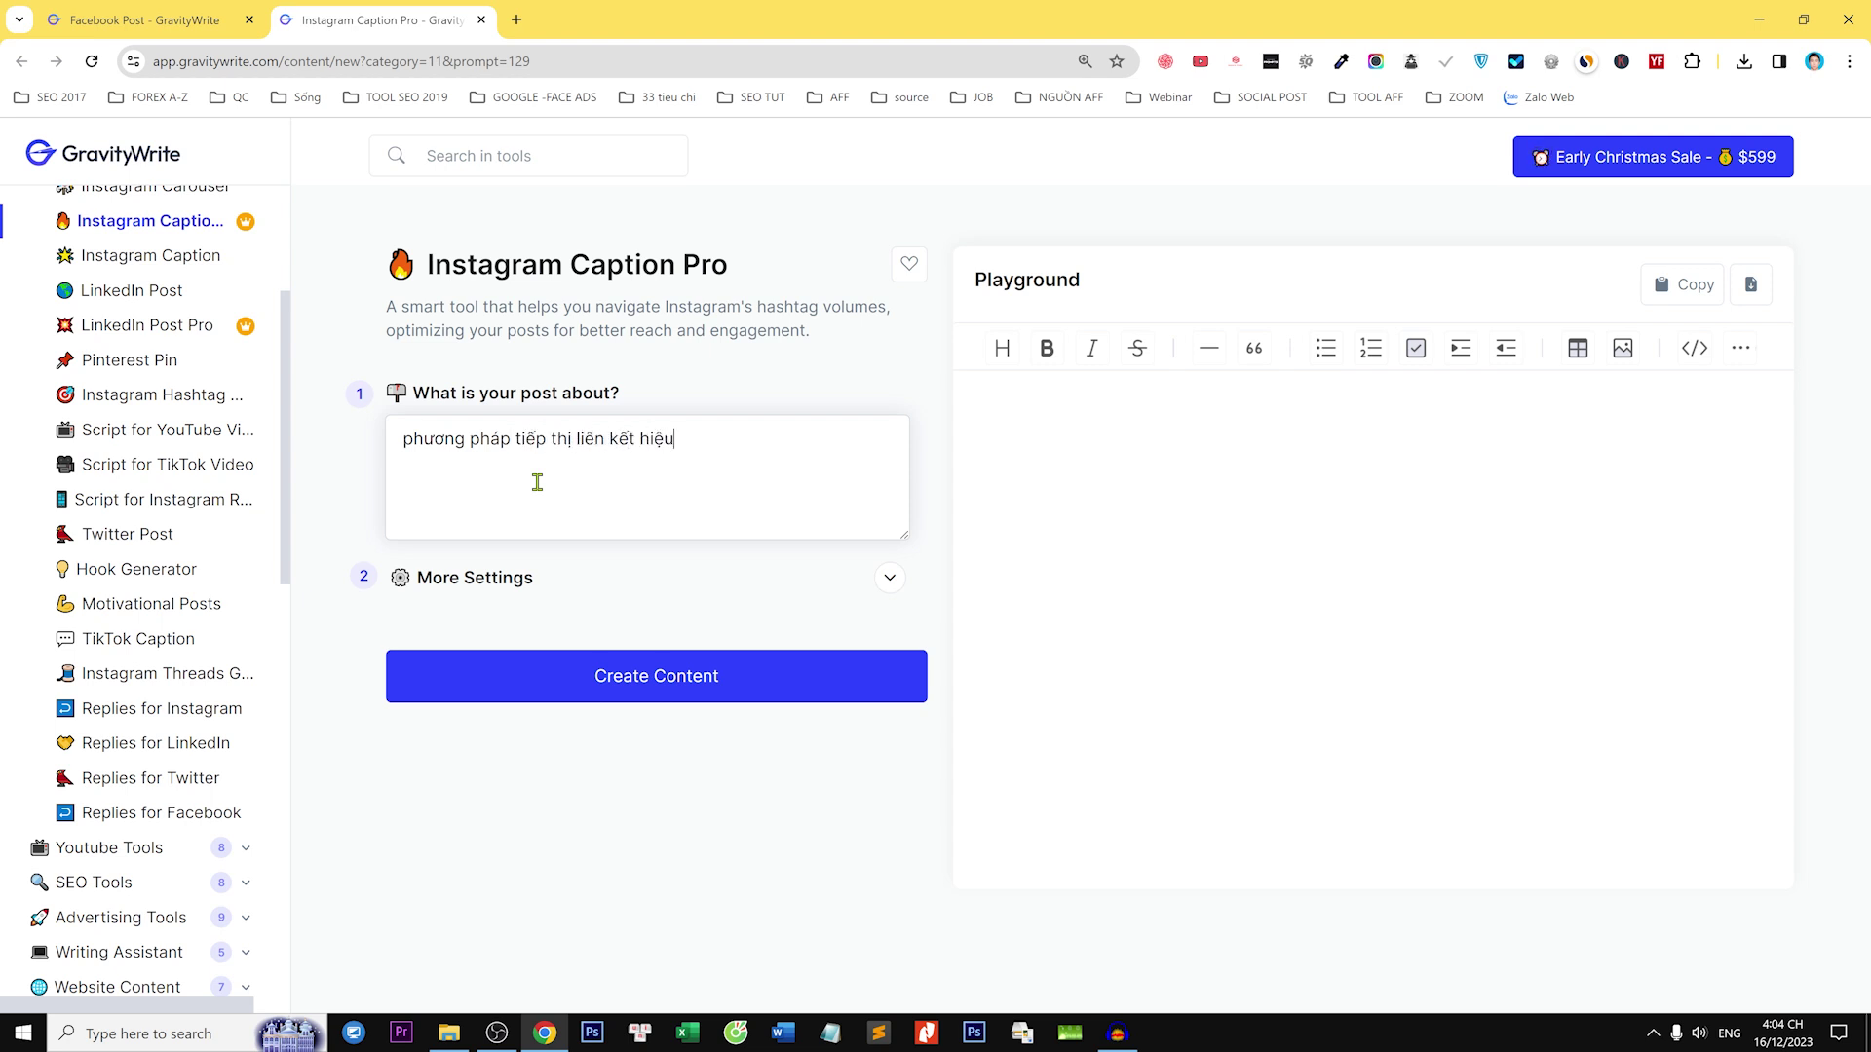
pyautogui.write('tiếp thị liên kết hiệu quả')
# - Set the caption language to Việt ngữ, generate the Instagram caption and look over its opening paragraph
pyautogui.click(547, 569)
pyautogui.click(521, 689)
pyautogui.scroll(-10, 517, 672)
pyautogui.click(535, 655)
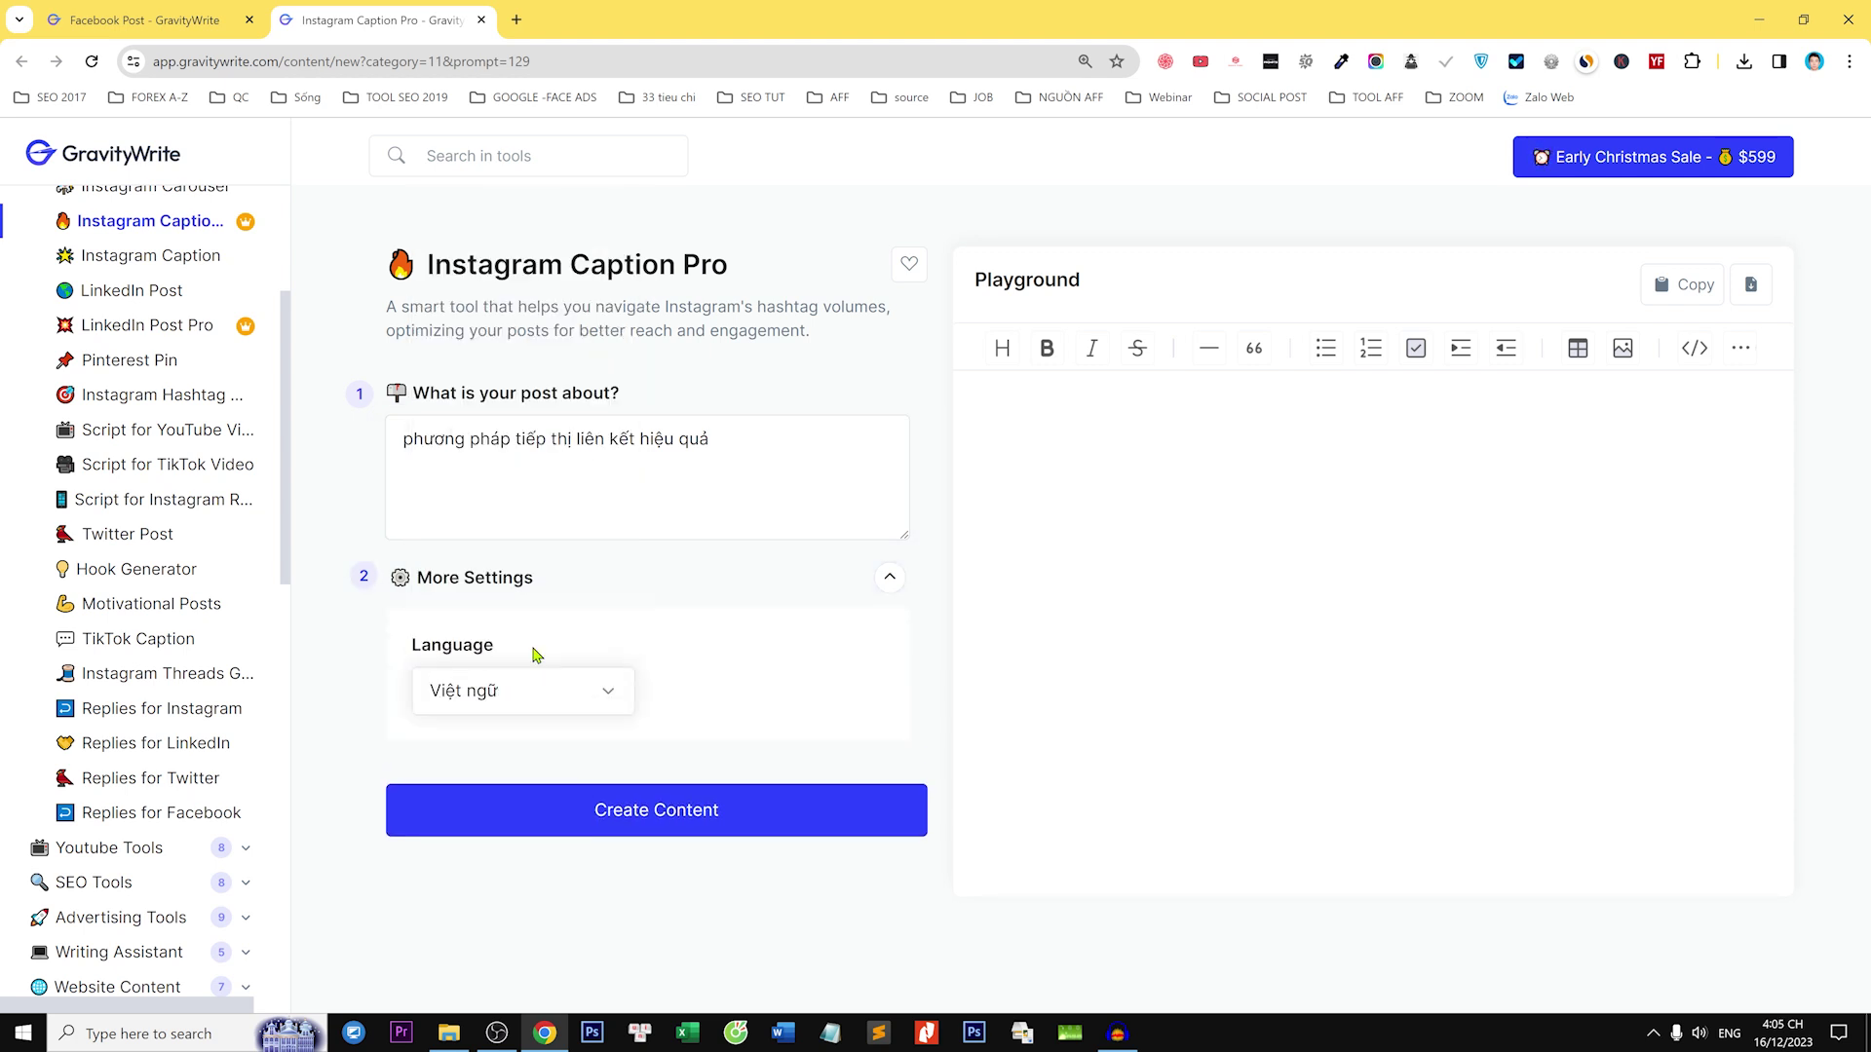
pyautogui.click(591, 812)
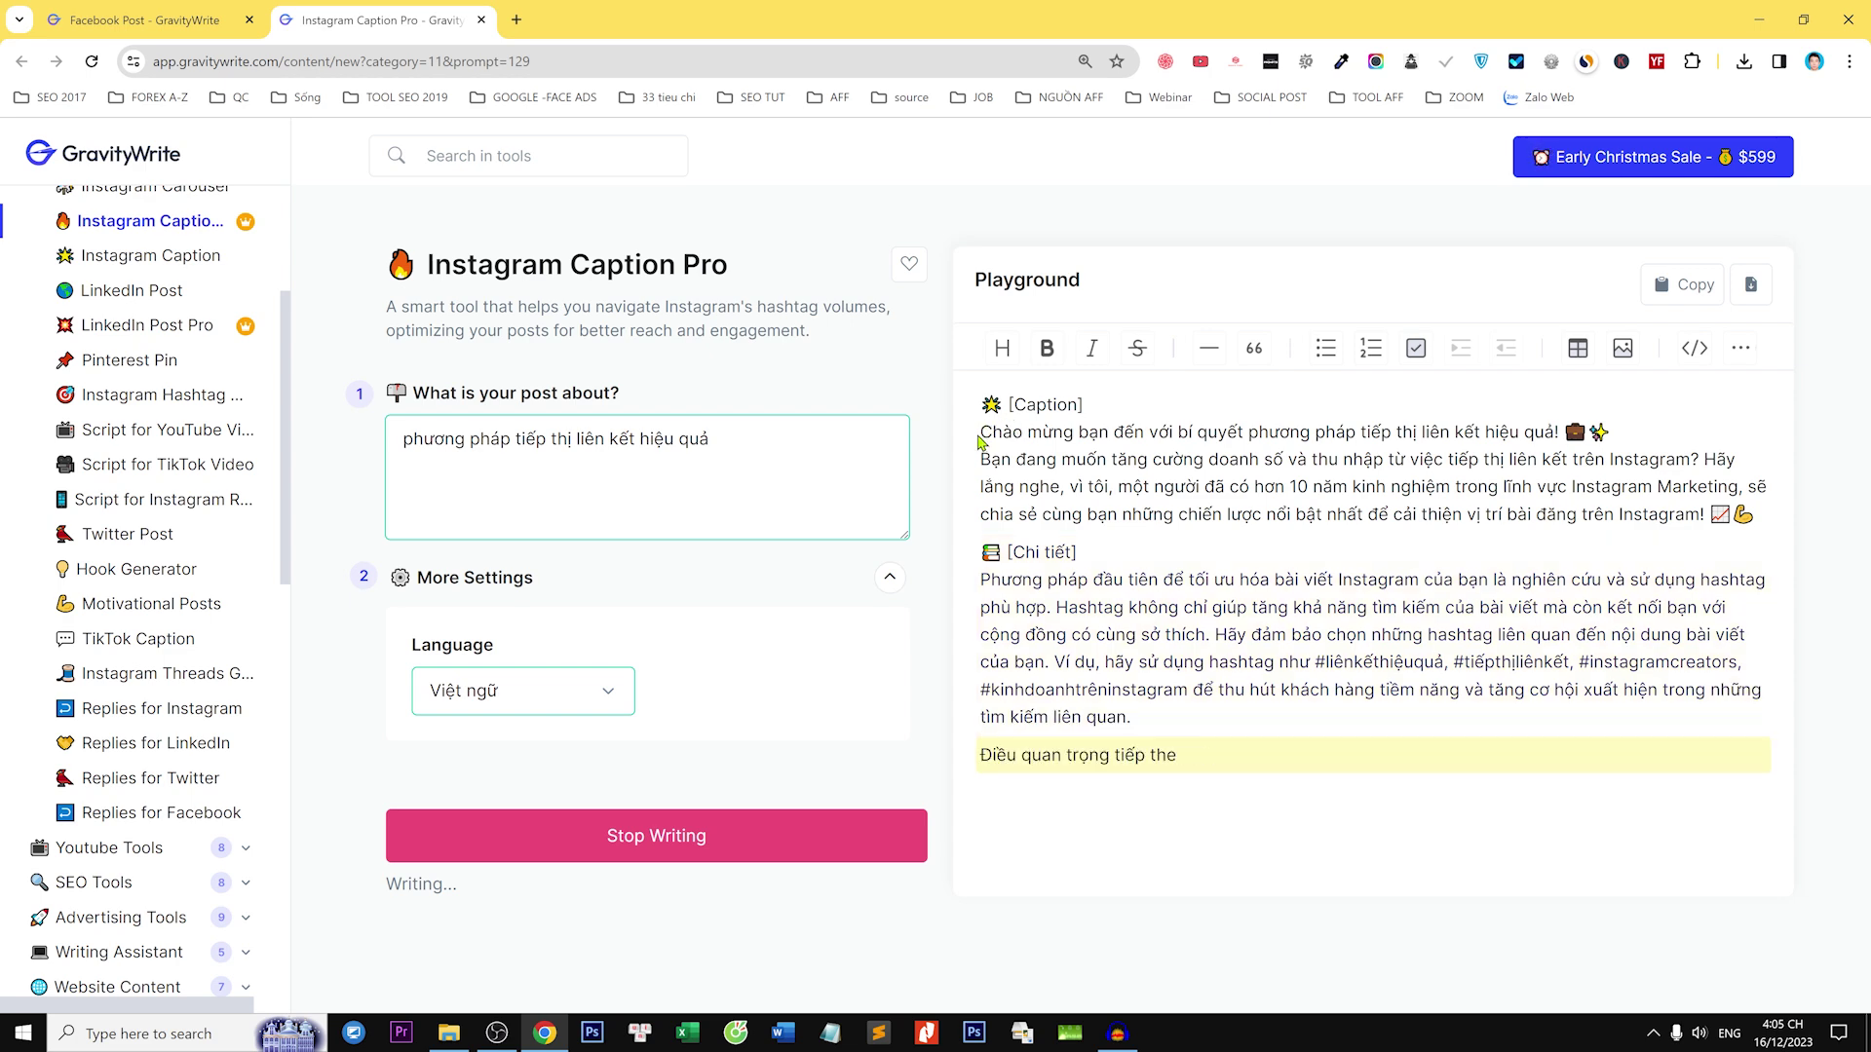
pyautogui.moveTo(982, 428); pyautogui.dragTo(1136, 506)
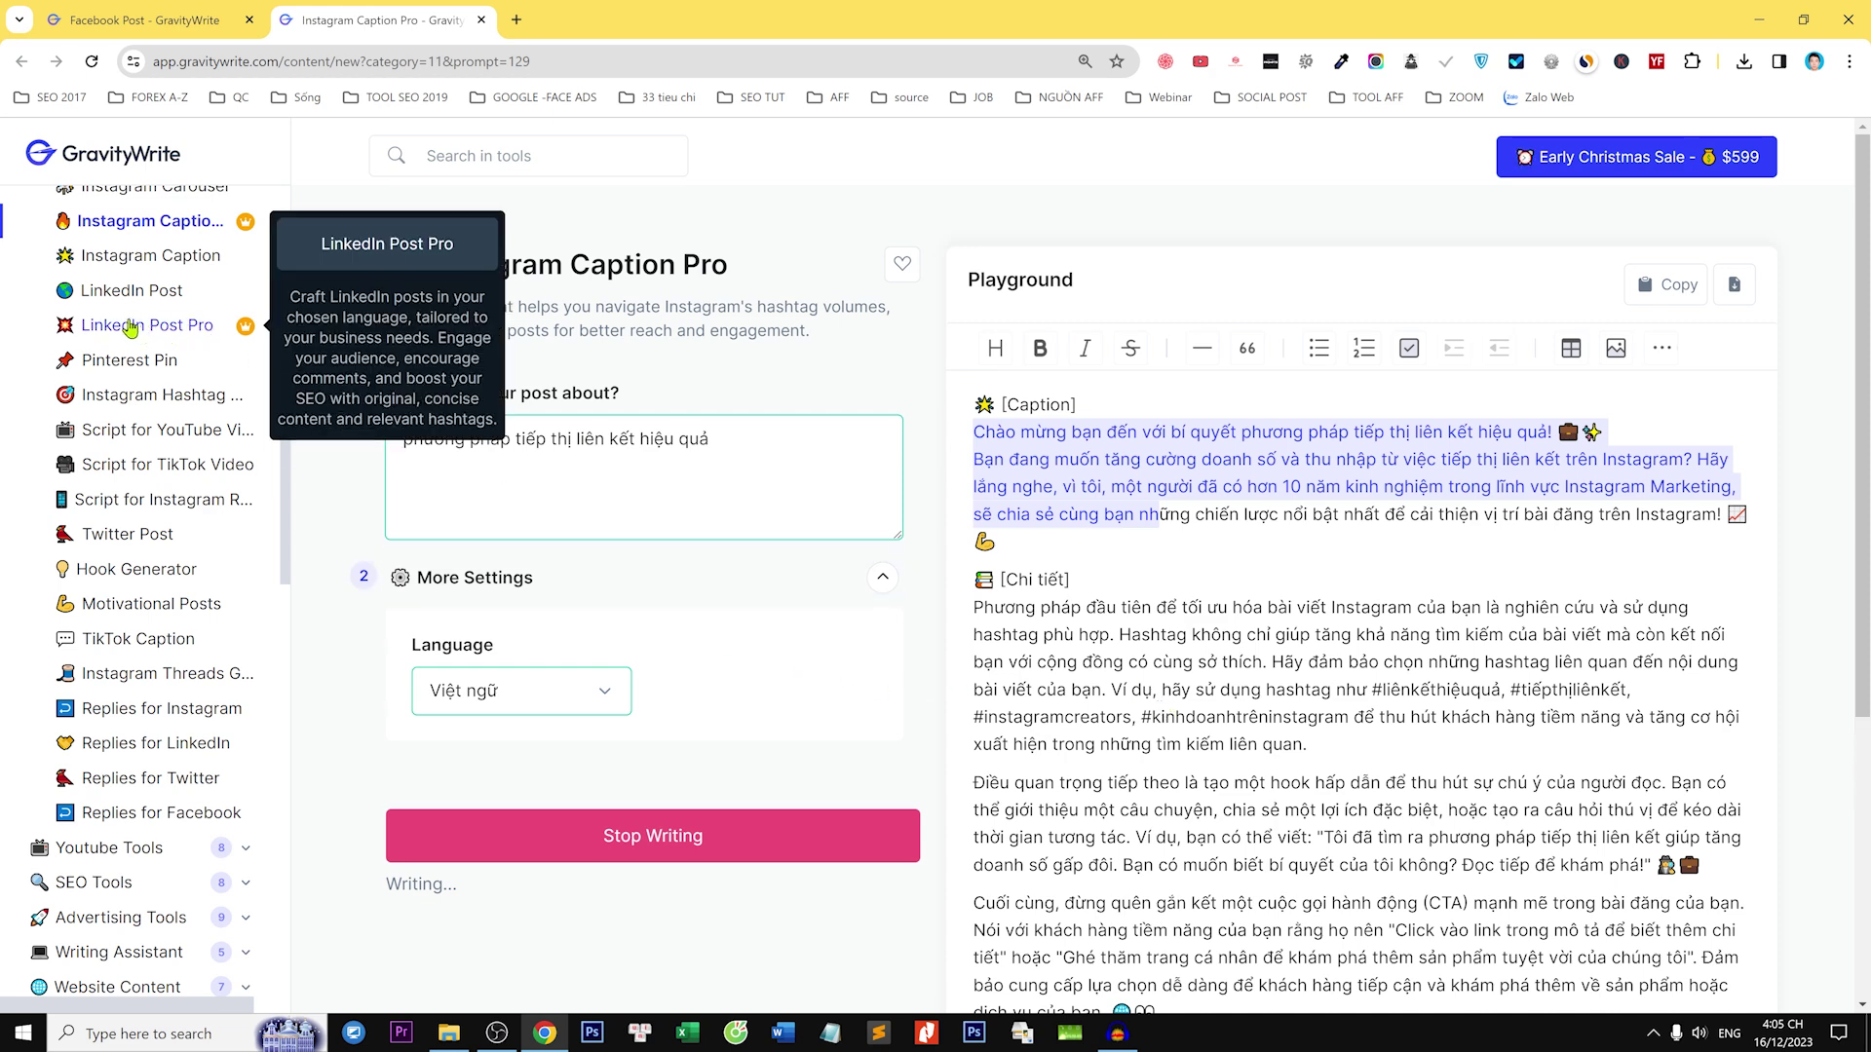
# - Open the LinkedIn Post tool, and open Script for YouTube Video in a separate browser tab
pyautogui.click(36, 296)
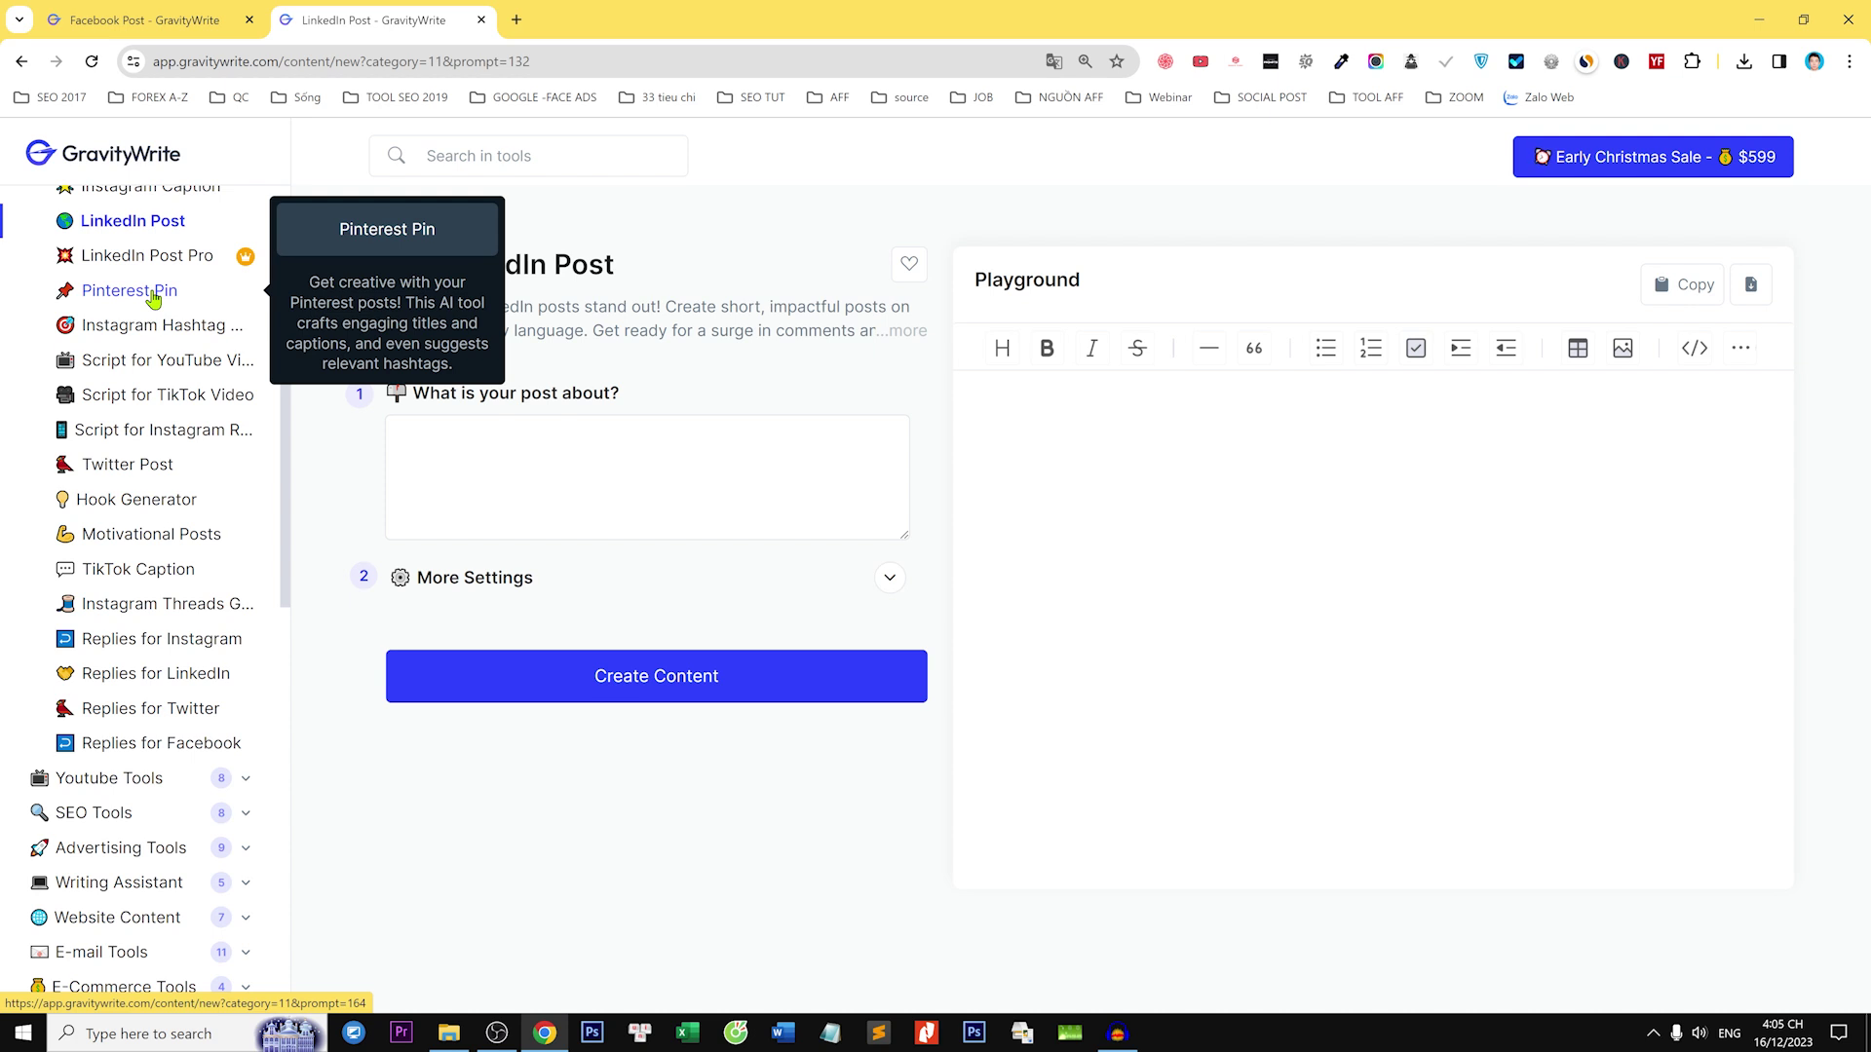
pyautogui.rightClick(144, 361)
pyautogui.click(187, 376)
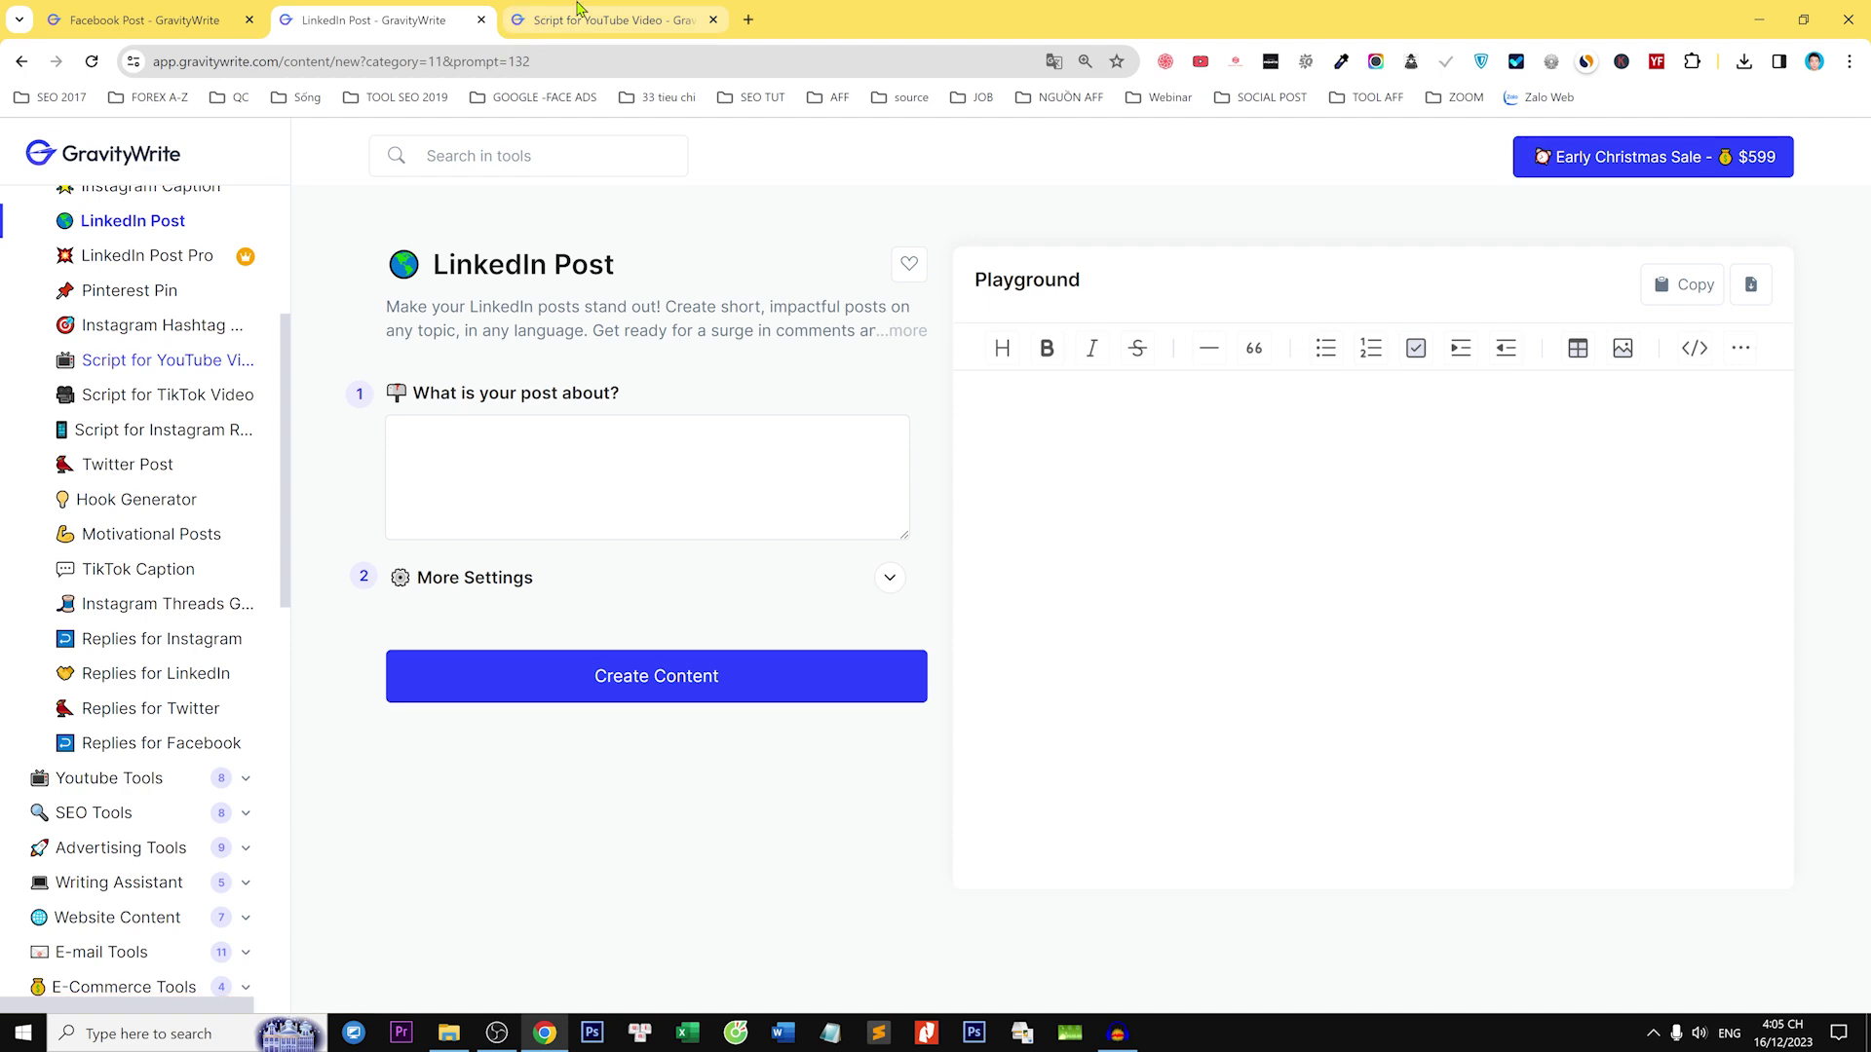
pyautogui.click(604, 20)
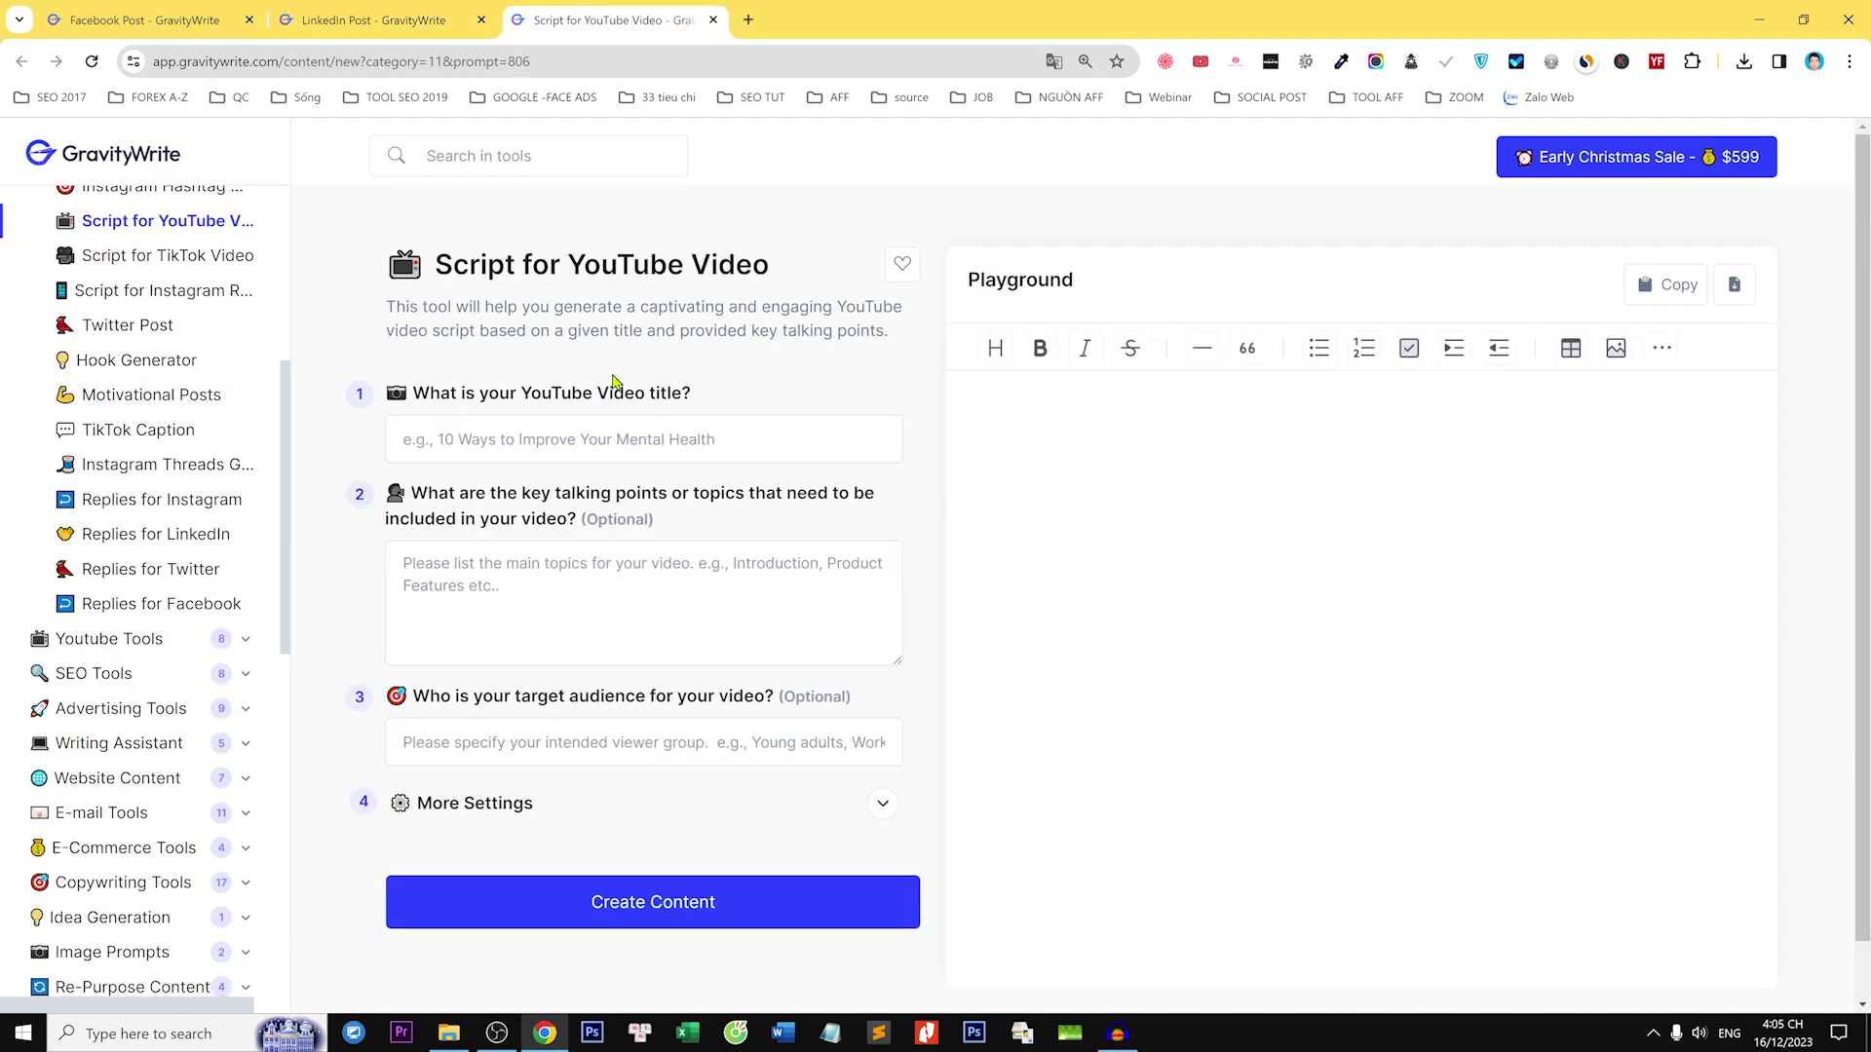
# - Enter "3 phương pháp học marketing online hiệu quả" as the YouTube video title
pyautogui.click(607, 450)
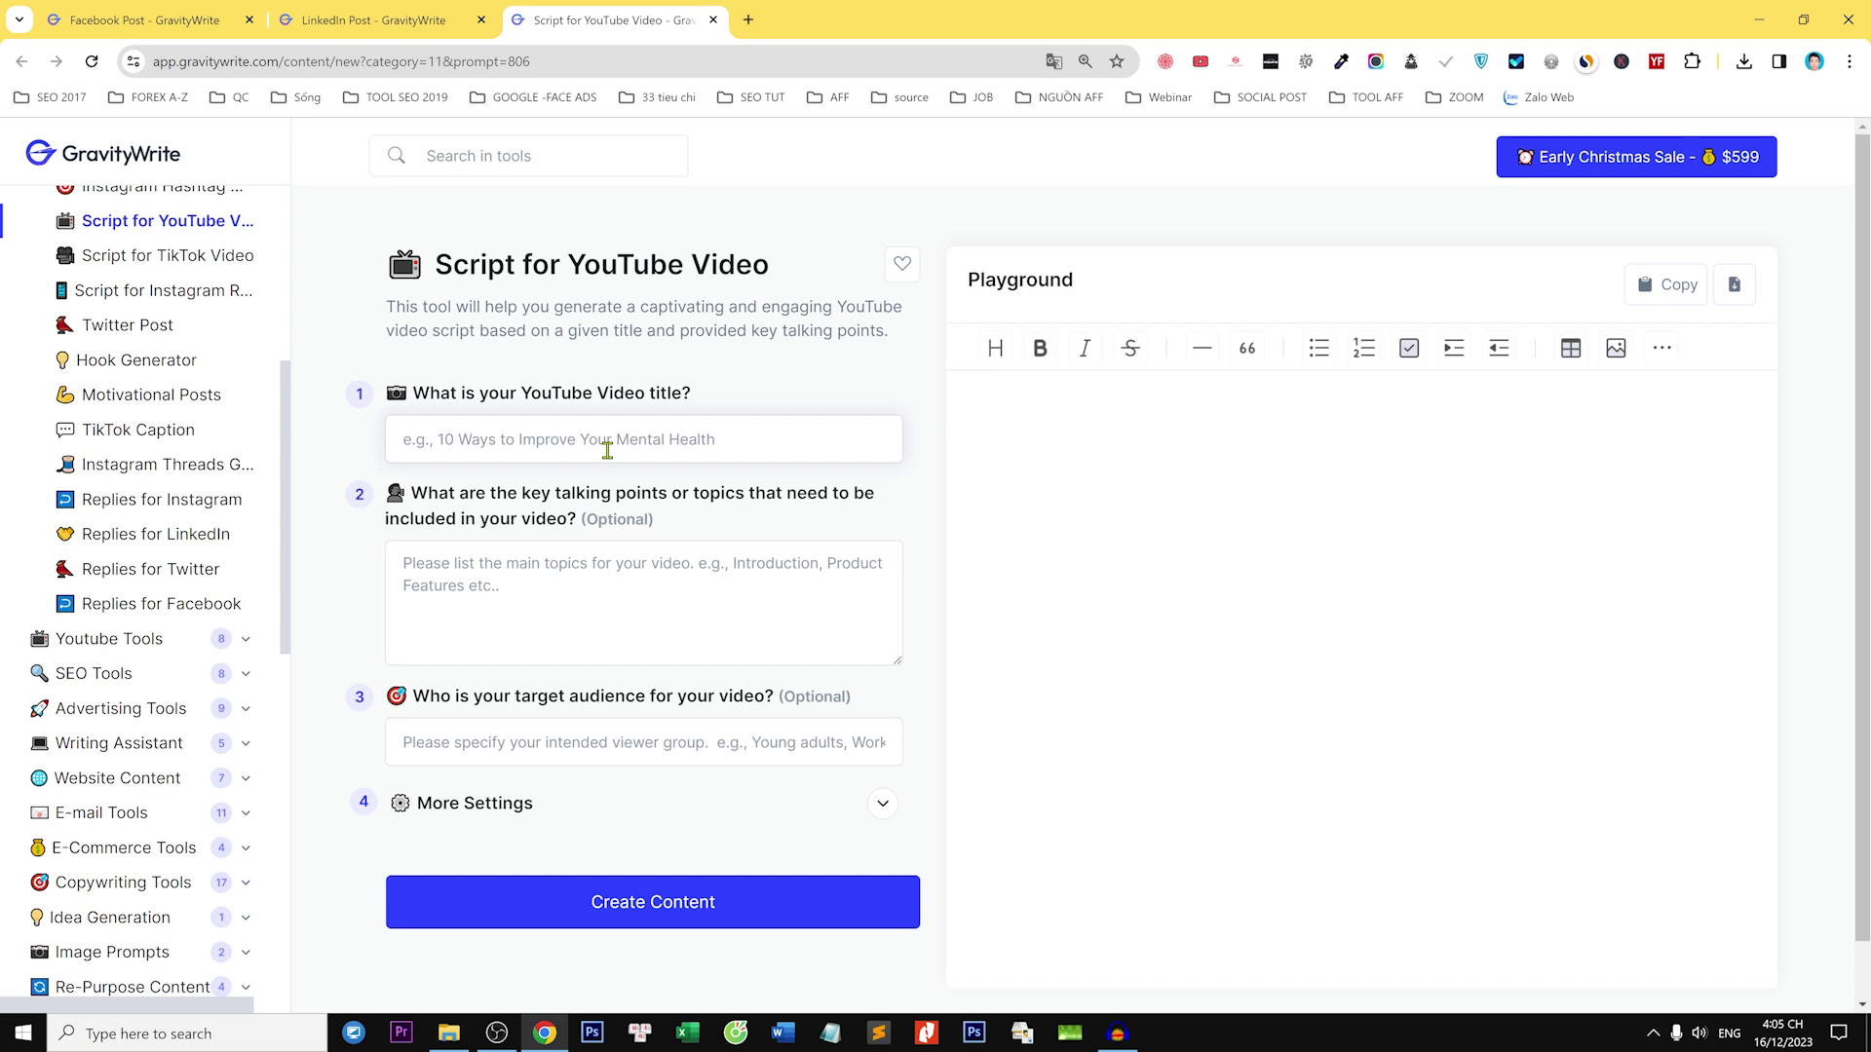
pyautogui.write('3 phương')
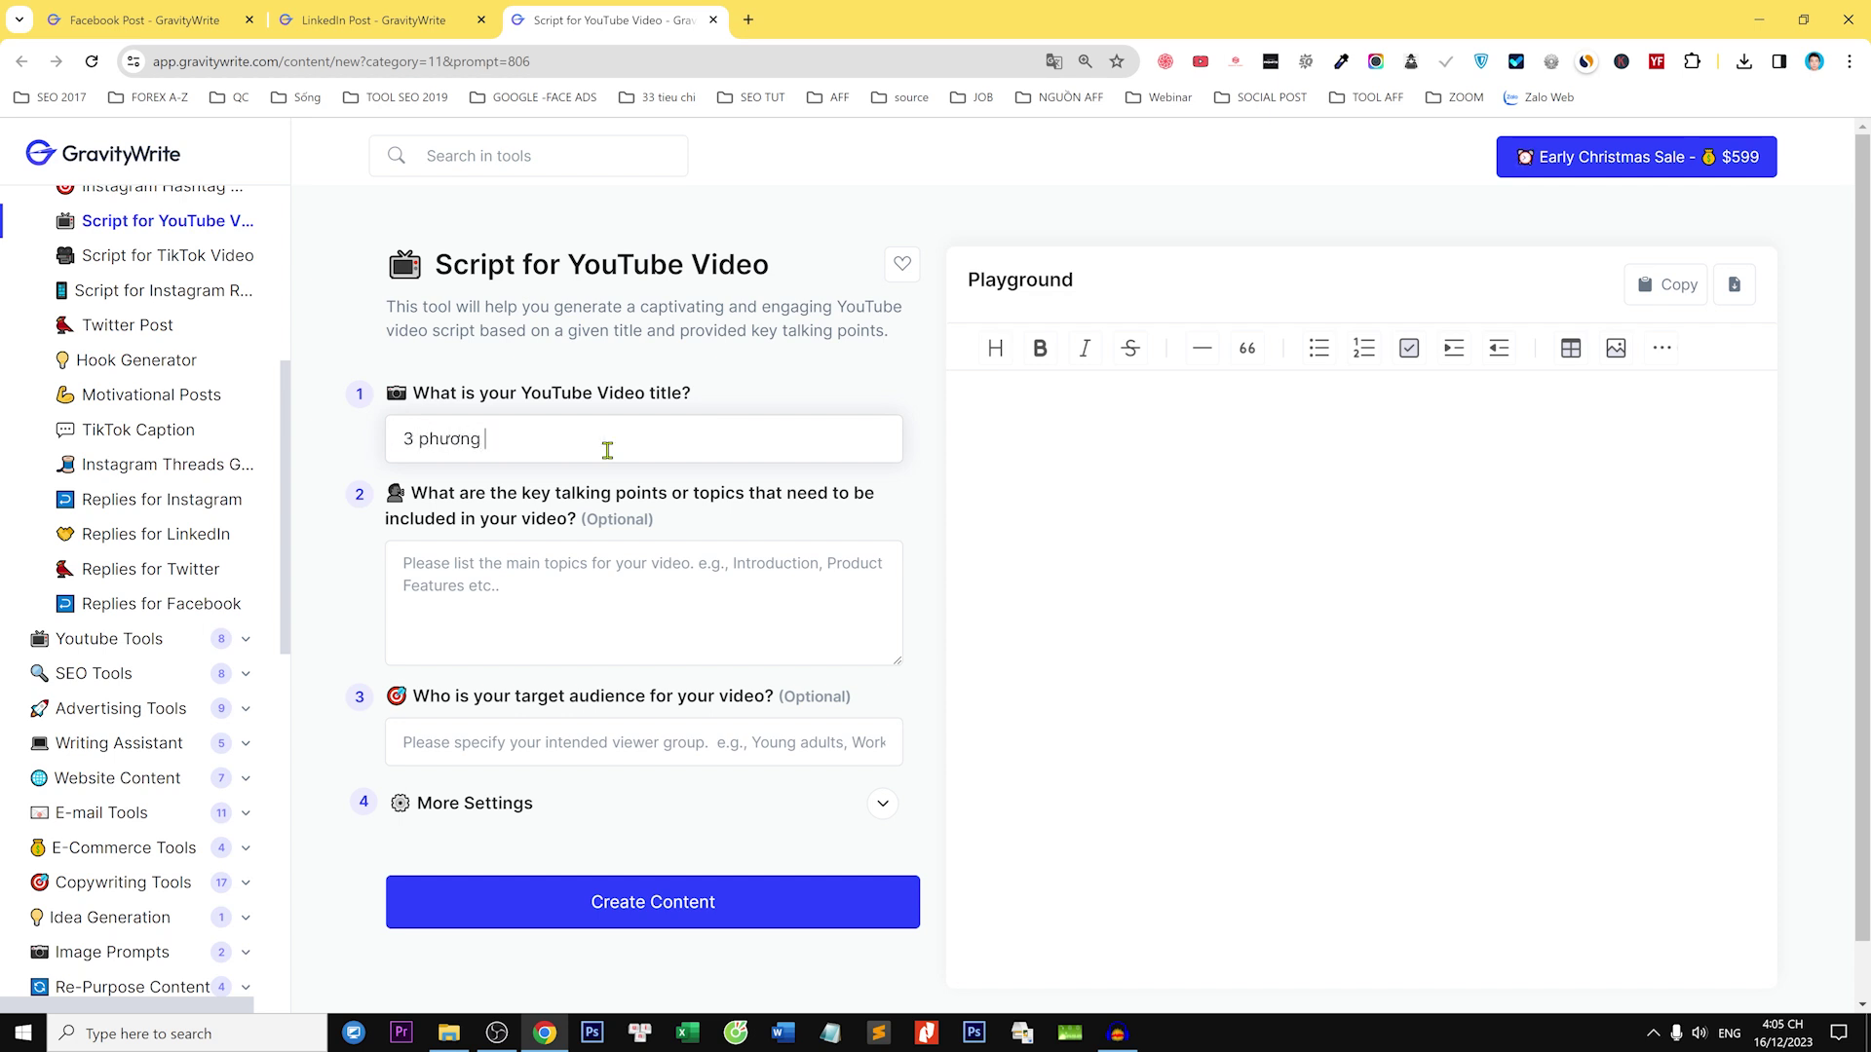
pyautogui.write(' pháp học marketing online hie')
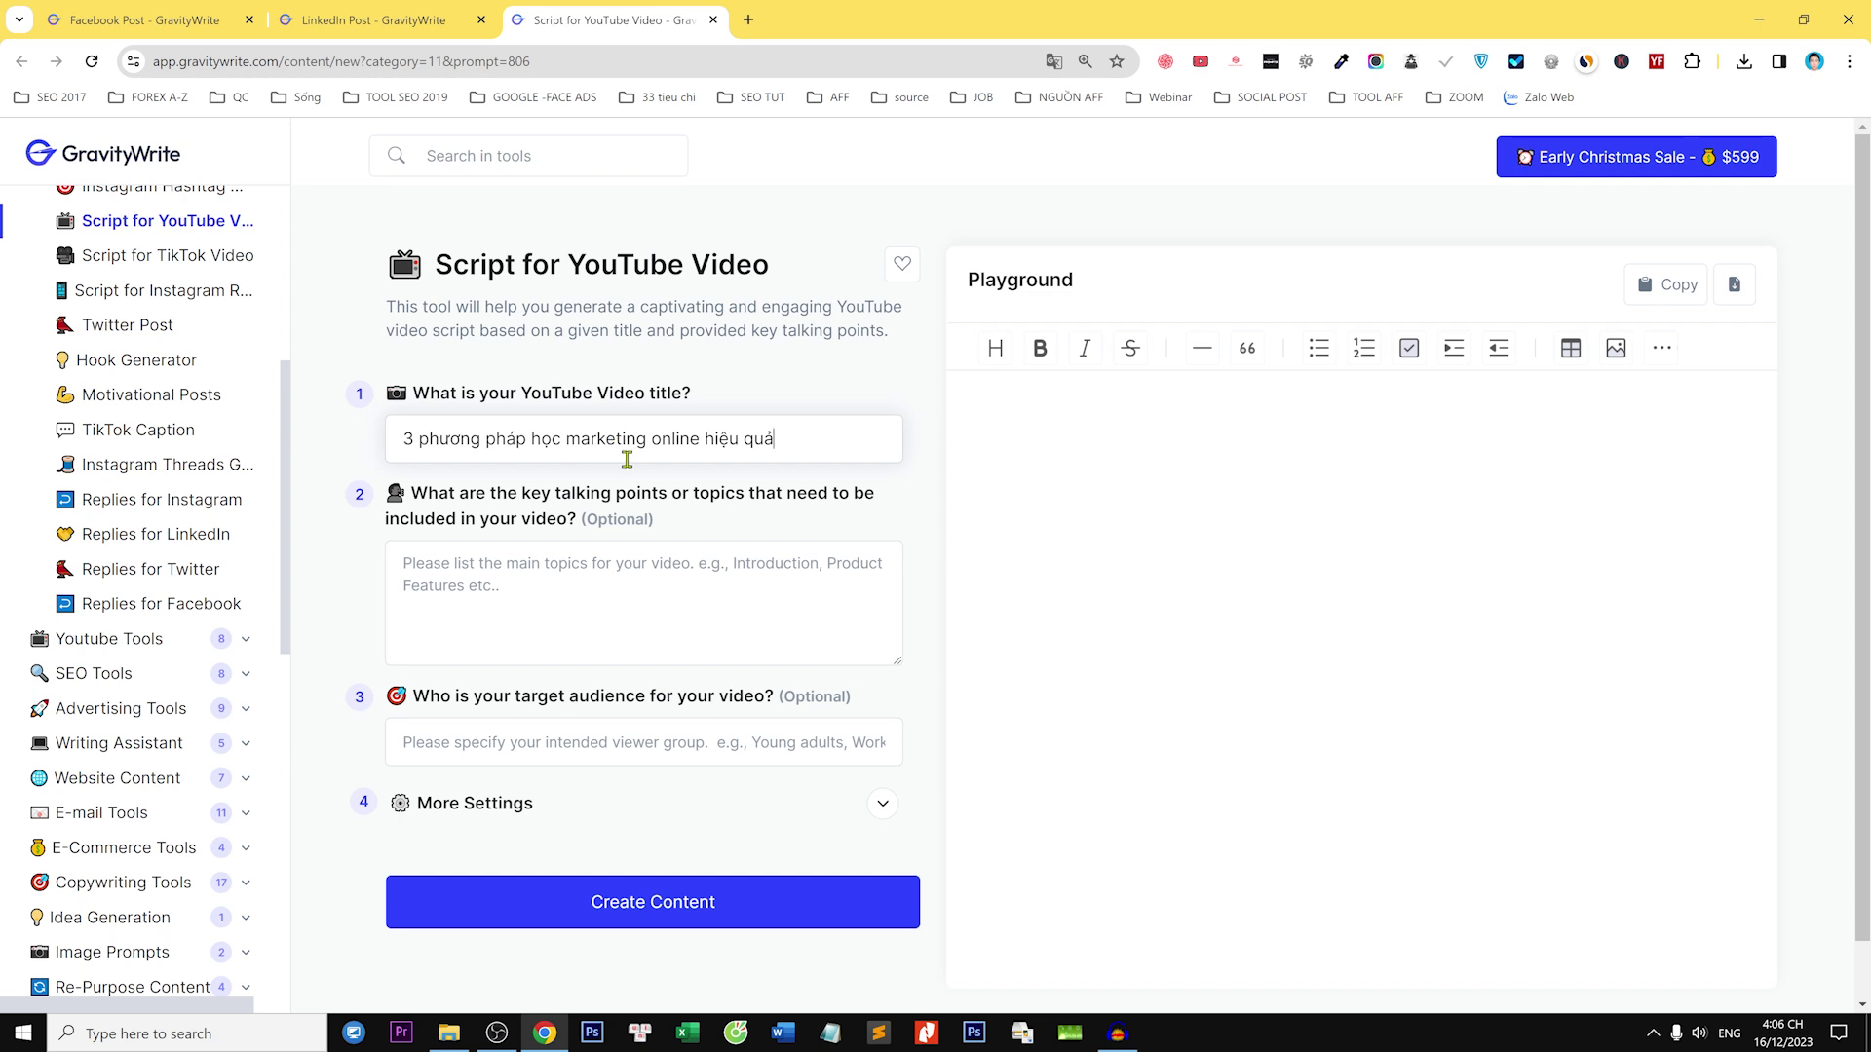
# - Translate the YouTube script page into Vietnamese and read the video title question
pyautogui.rightClick(882, 383)
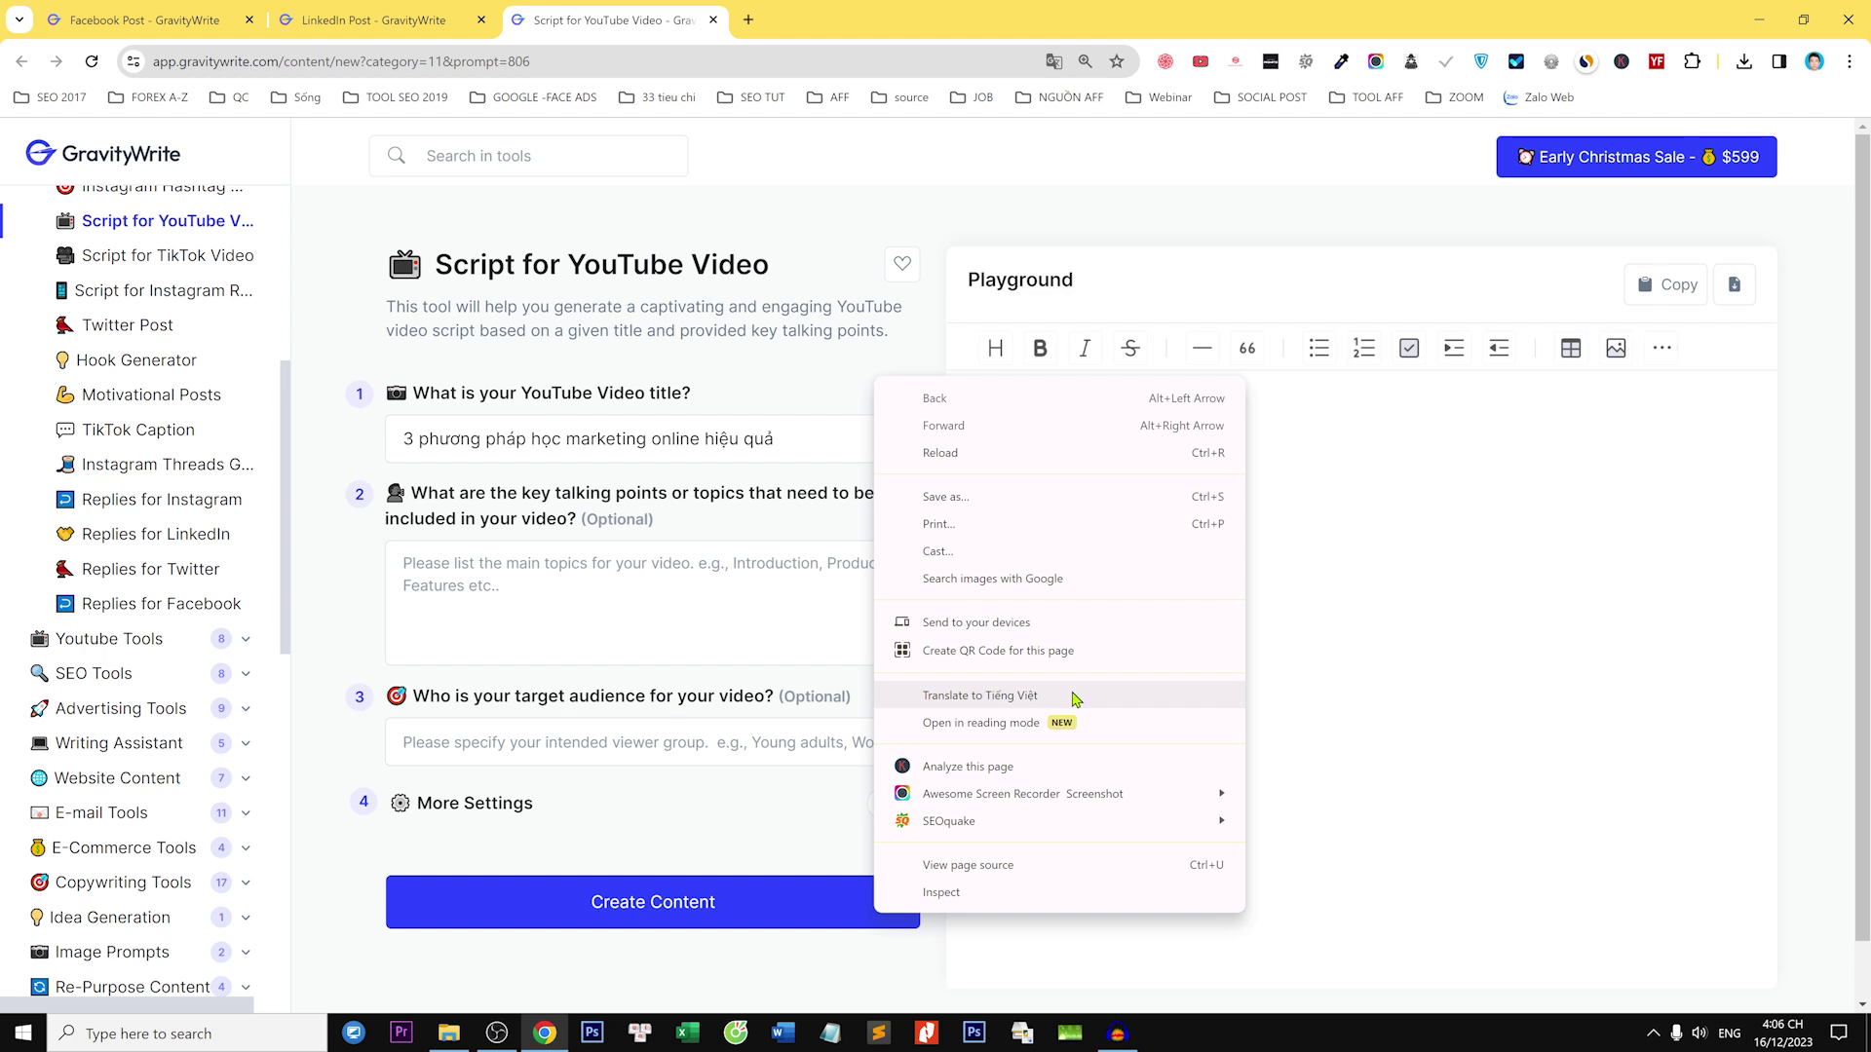
pyautogui.click(980, 695)
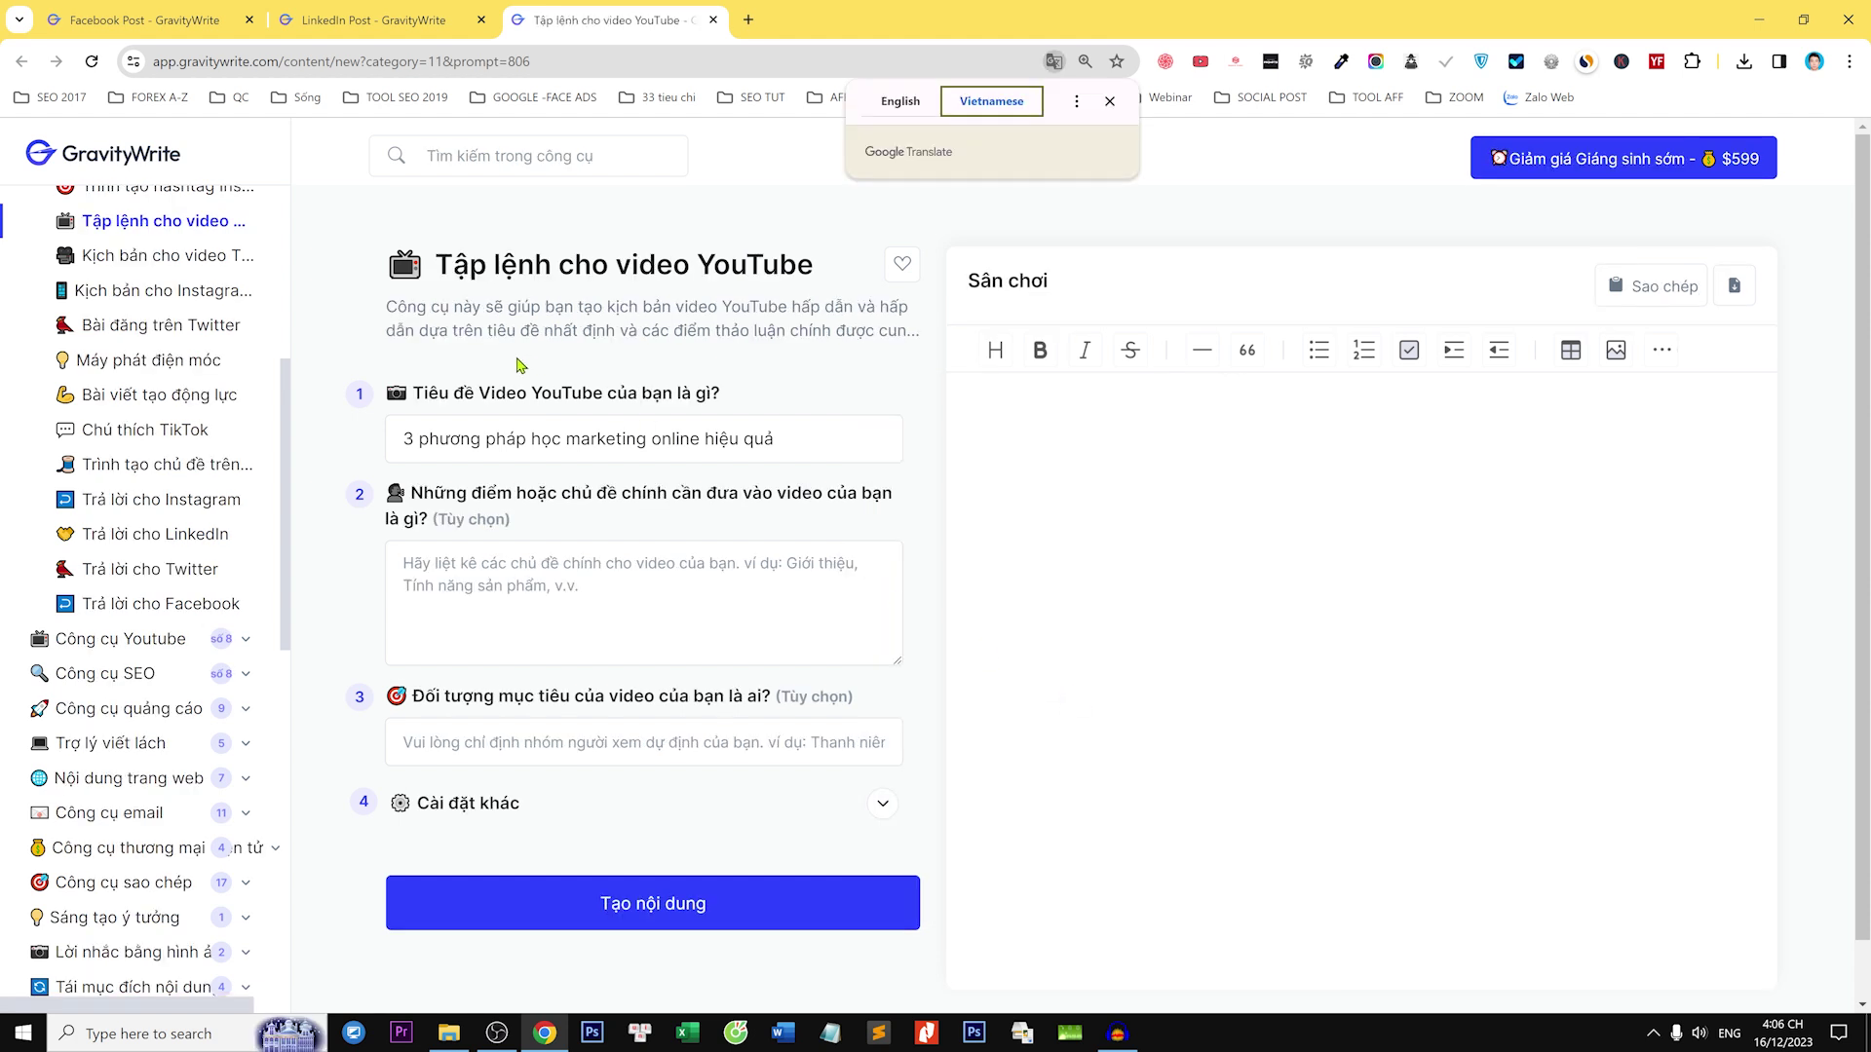
pyautogui.moveTo(424, 394); pyautogui.dragTo(736, 400)
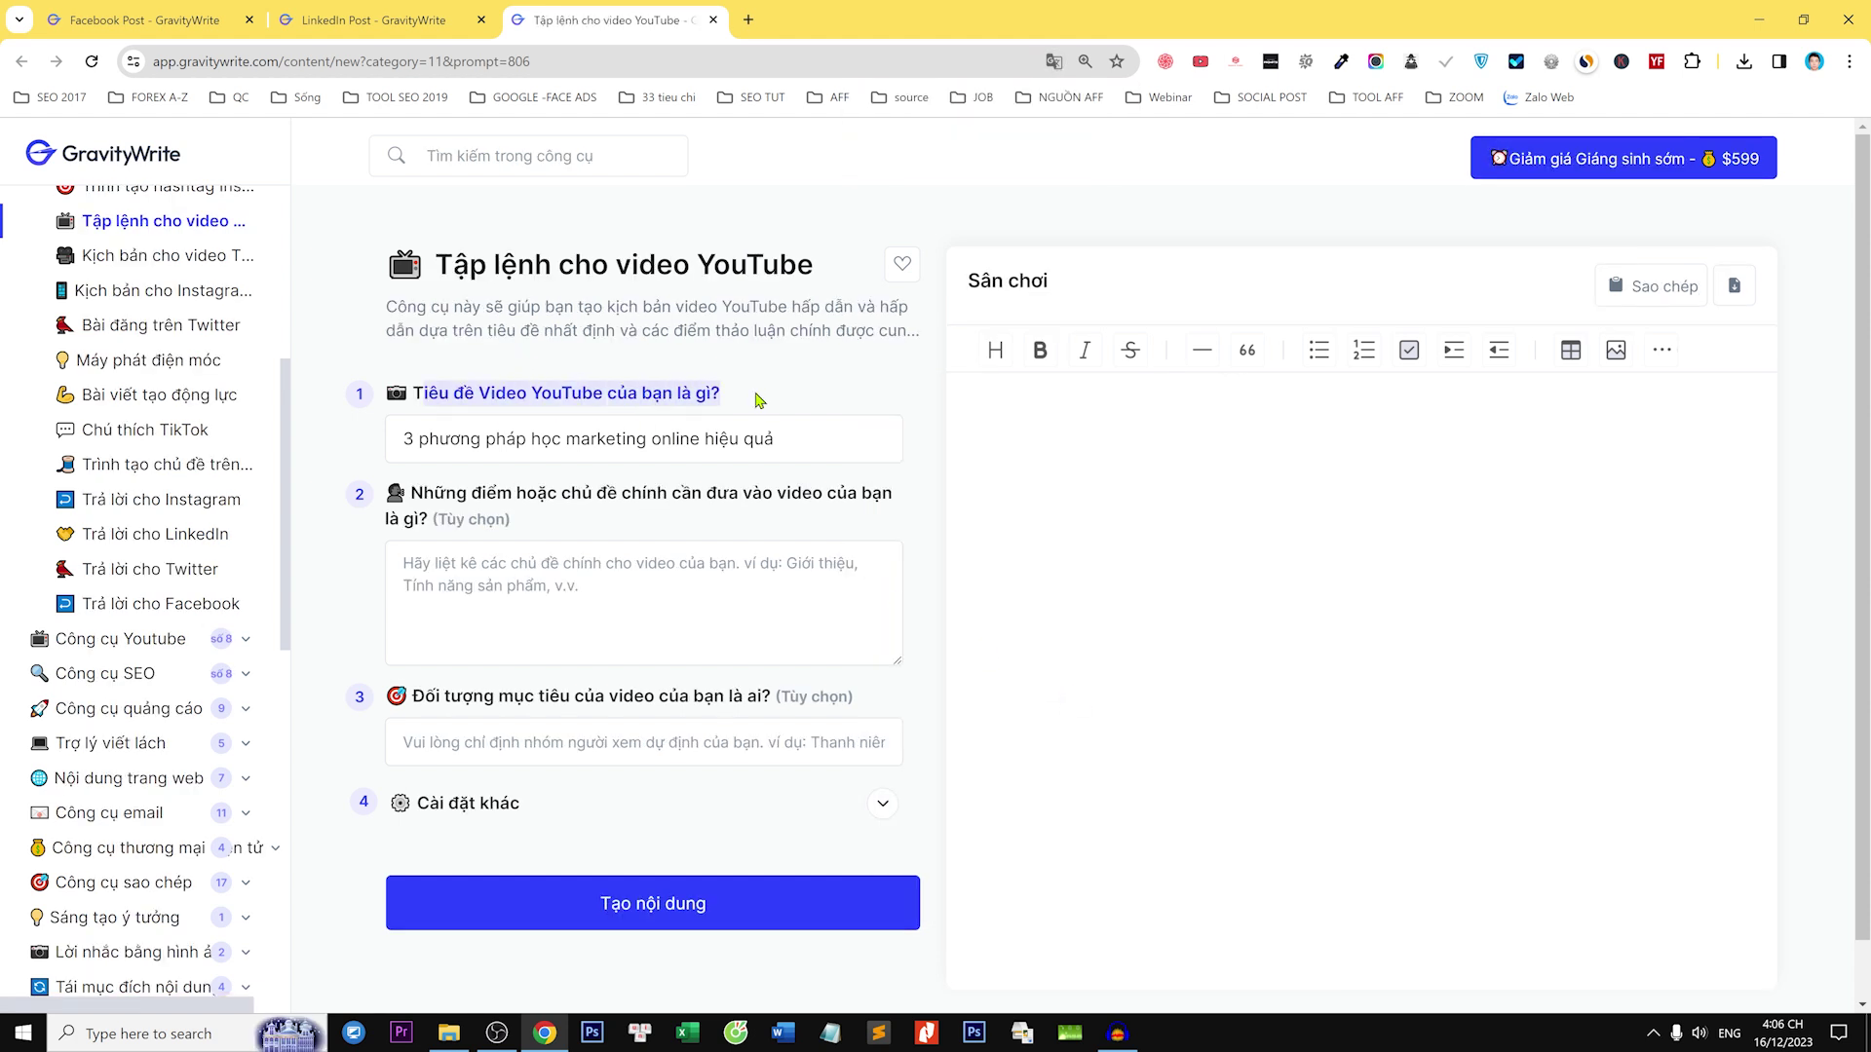
# - Enter "mẹo học marketing online, phương pháp học hiệu quả" as the key talking points of the YouTube video
pyautogui.moveTo(390, 493); pyautogui.dragTo(685, 500)
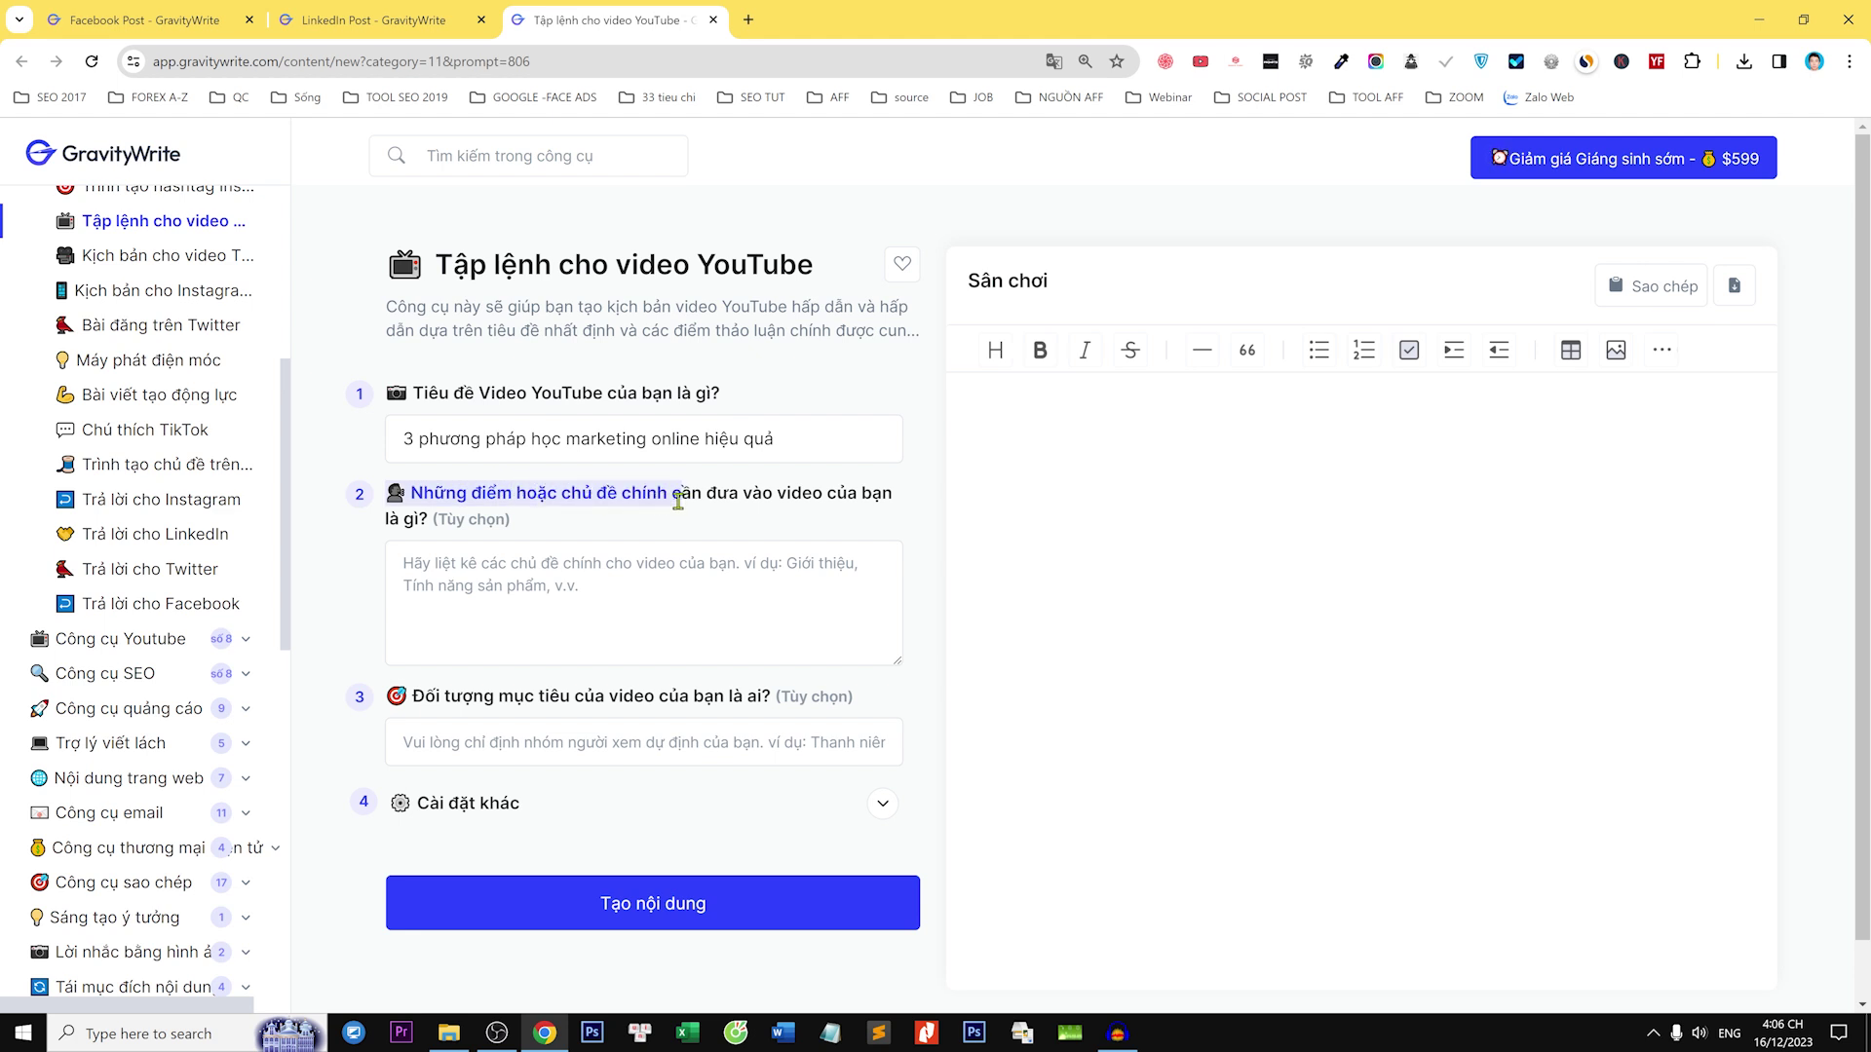
pyautogui.click(682, 575)
pyautogui.write('mẹo học')
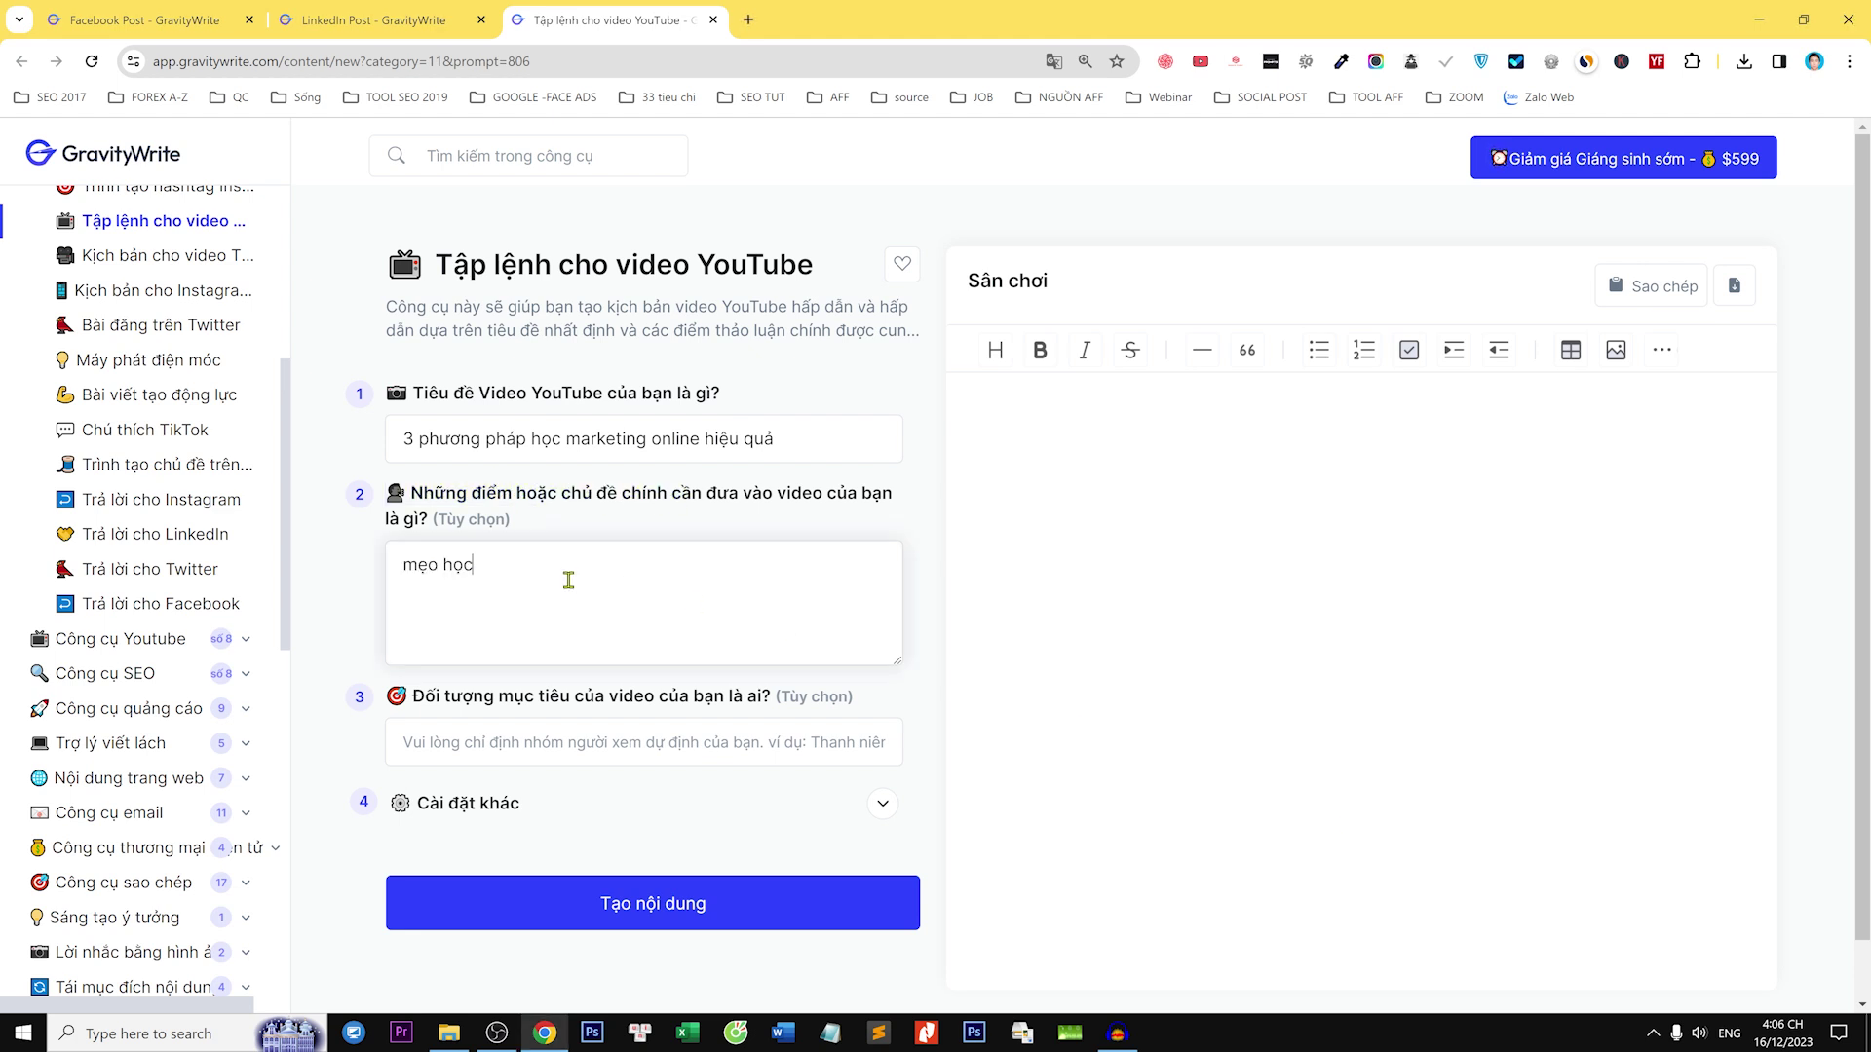
pyautogui.write(' marketing online, phương pháp học hiệu quả')
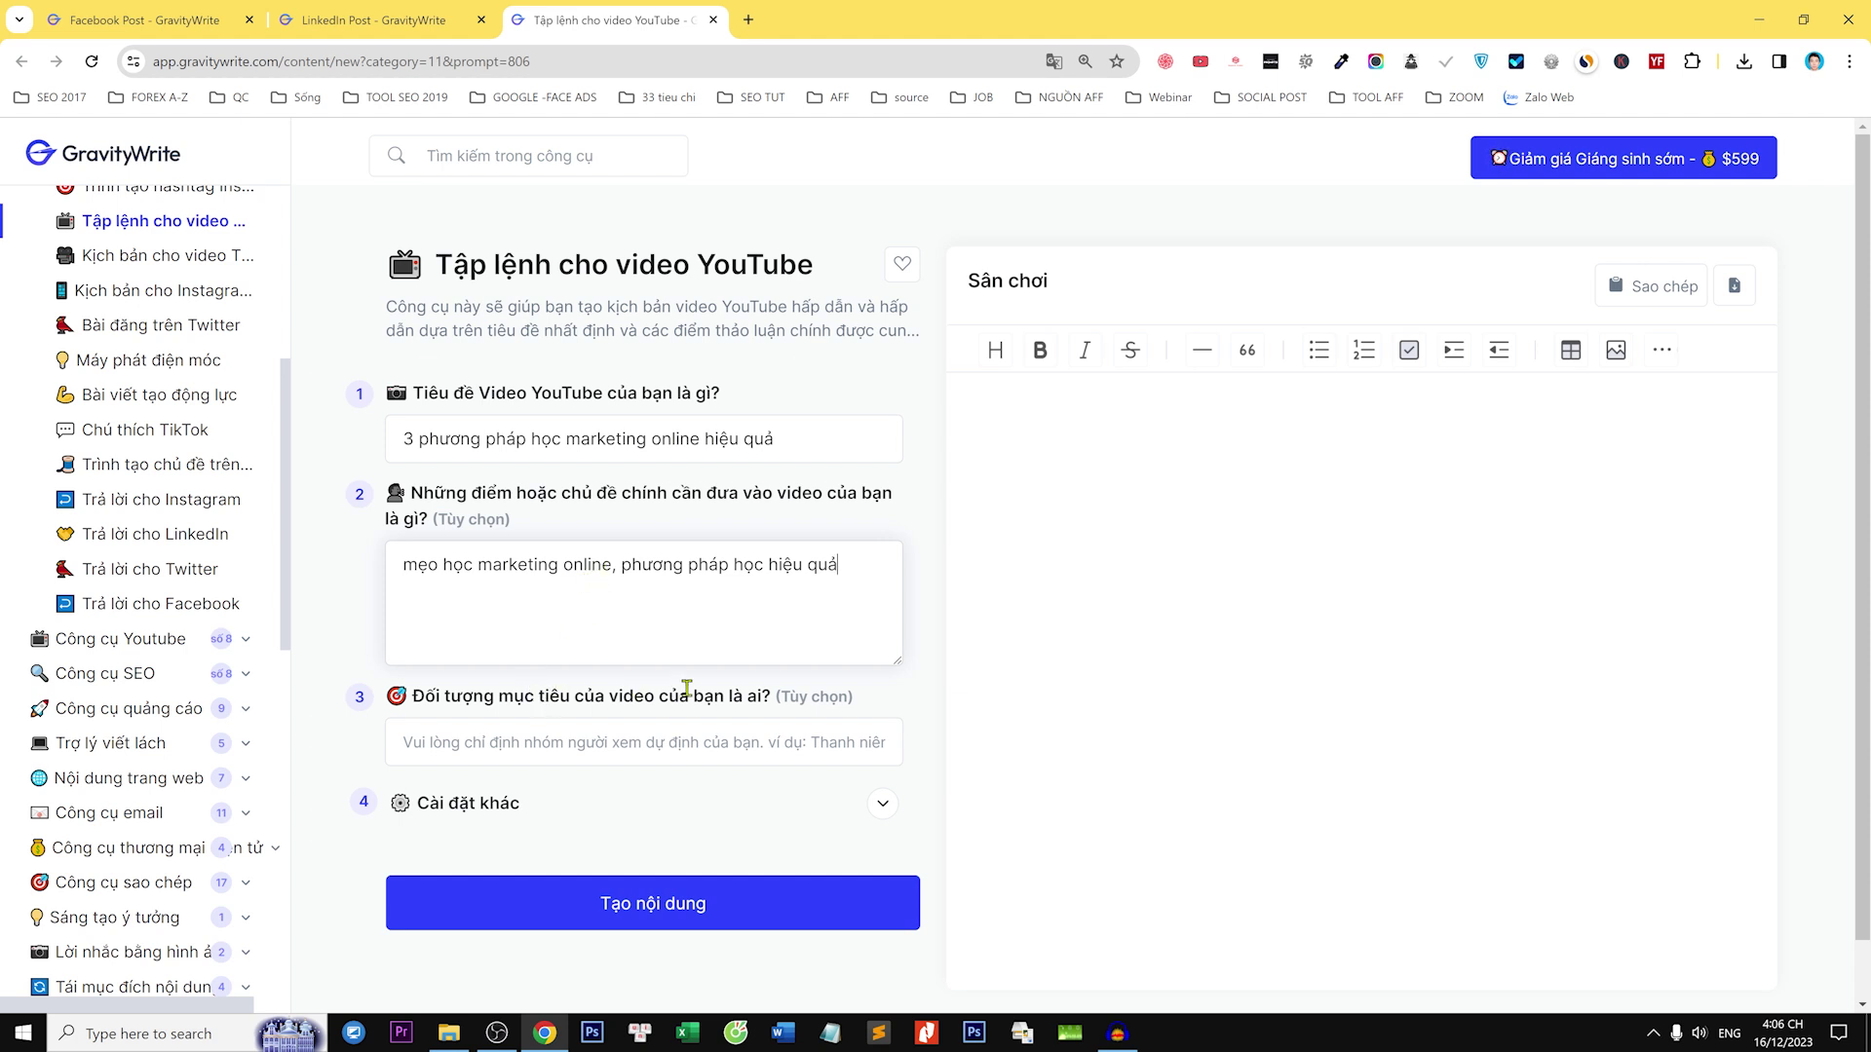
# - Enter "trên 25 tuổi và đang làm mảng online" as the video's target audience
pyautogui.click(620, 734)
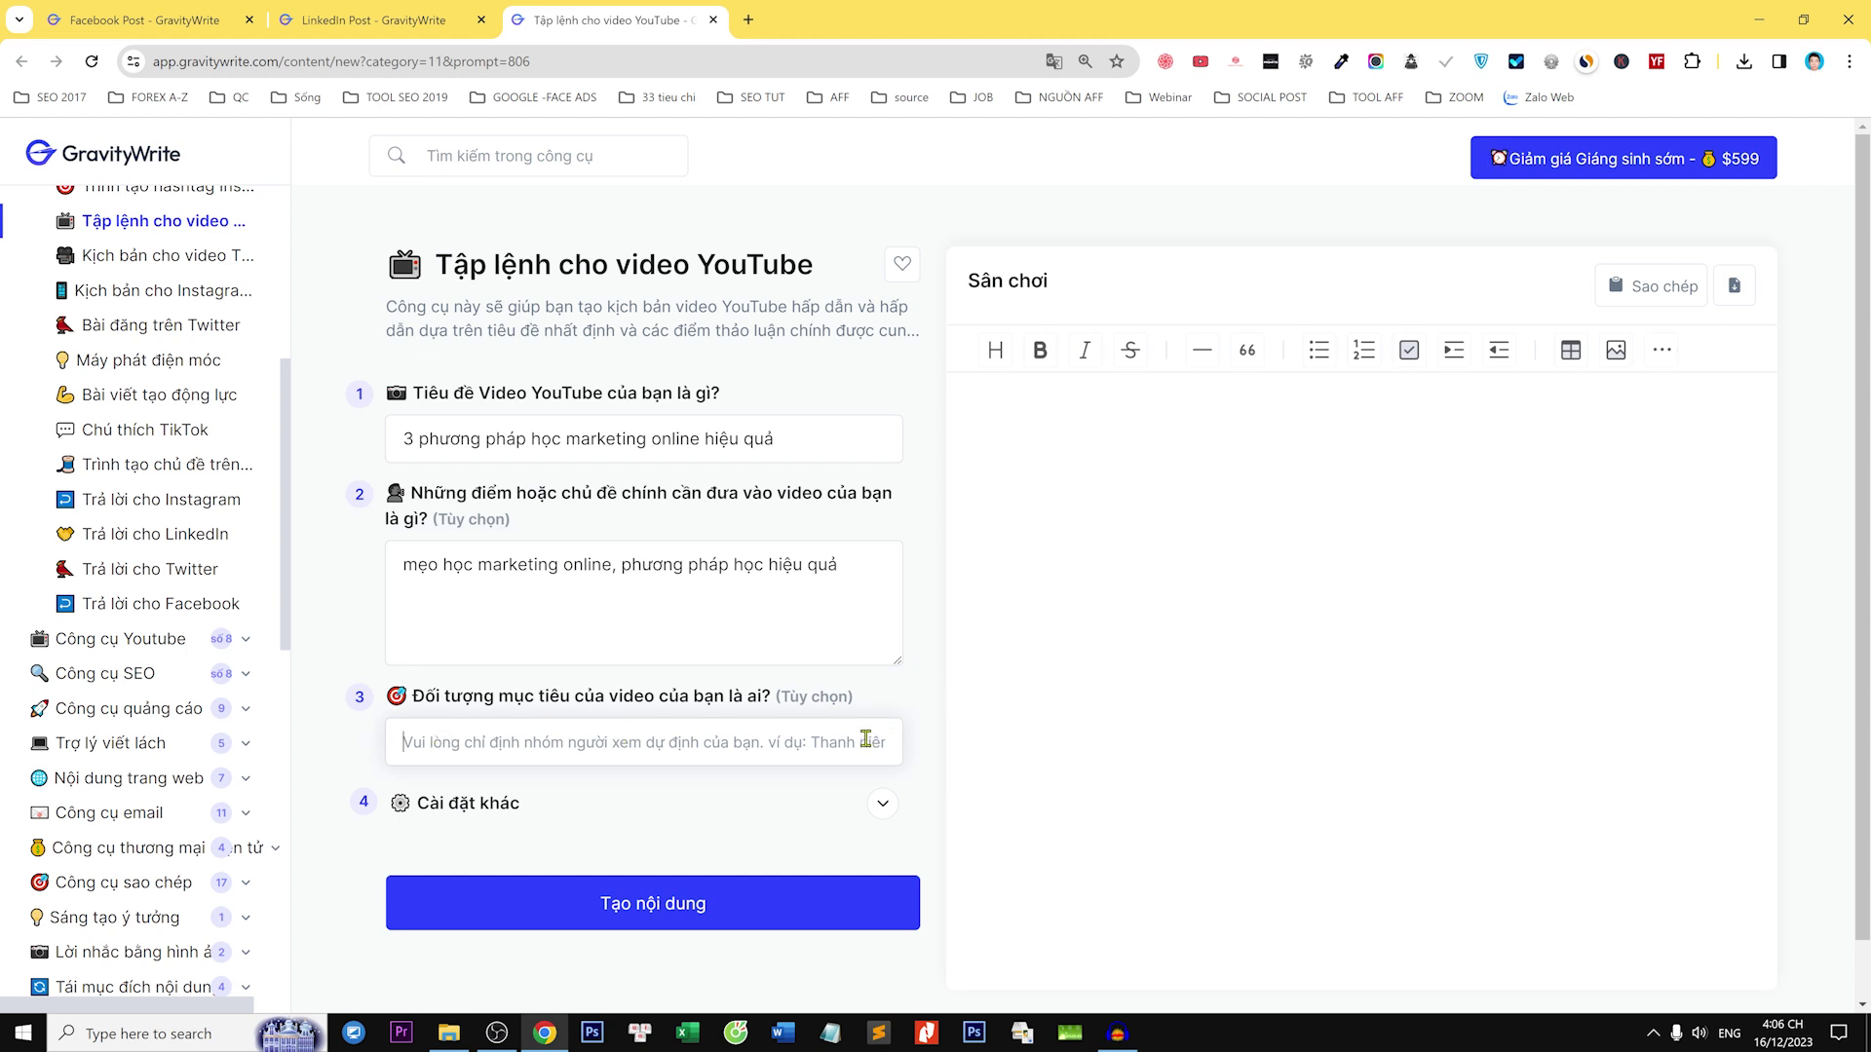
pyautogui.write('tre')
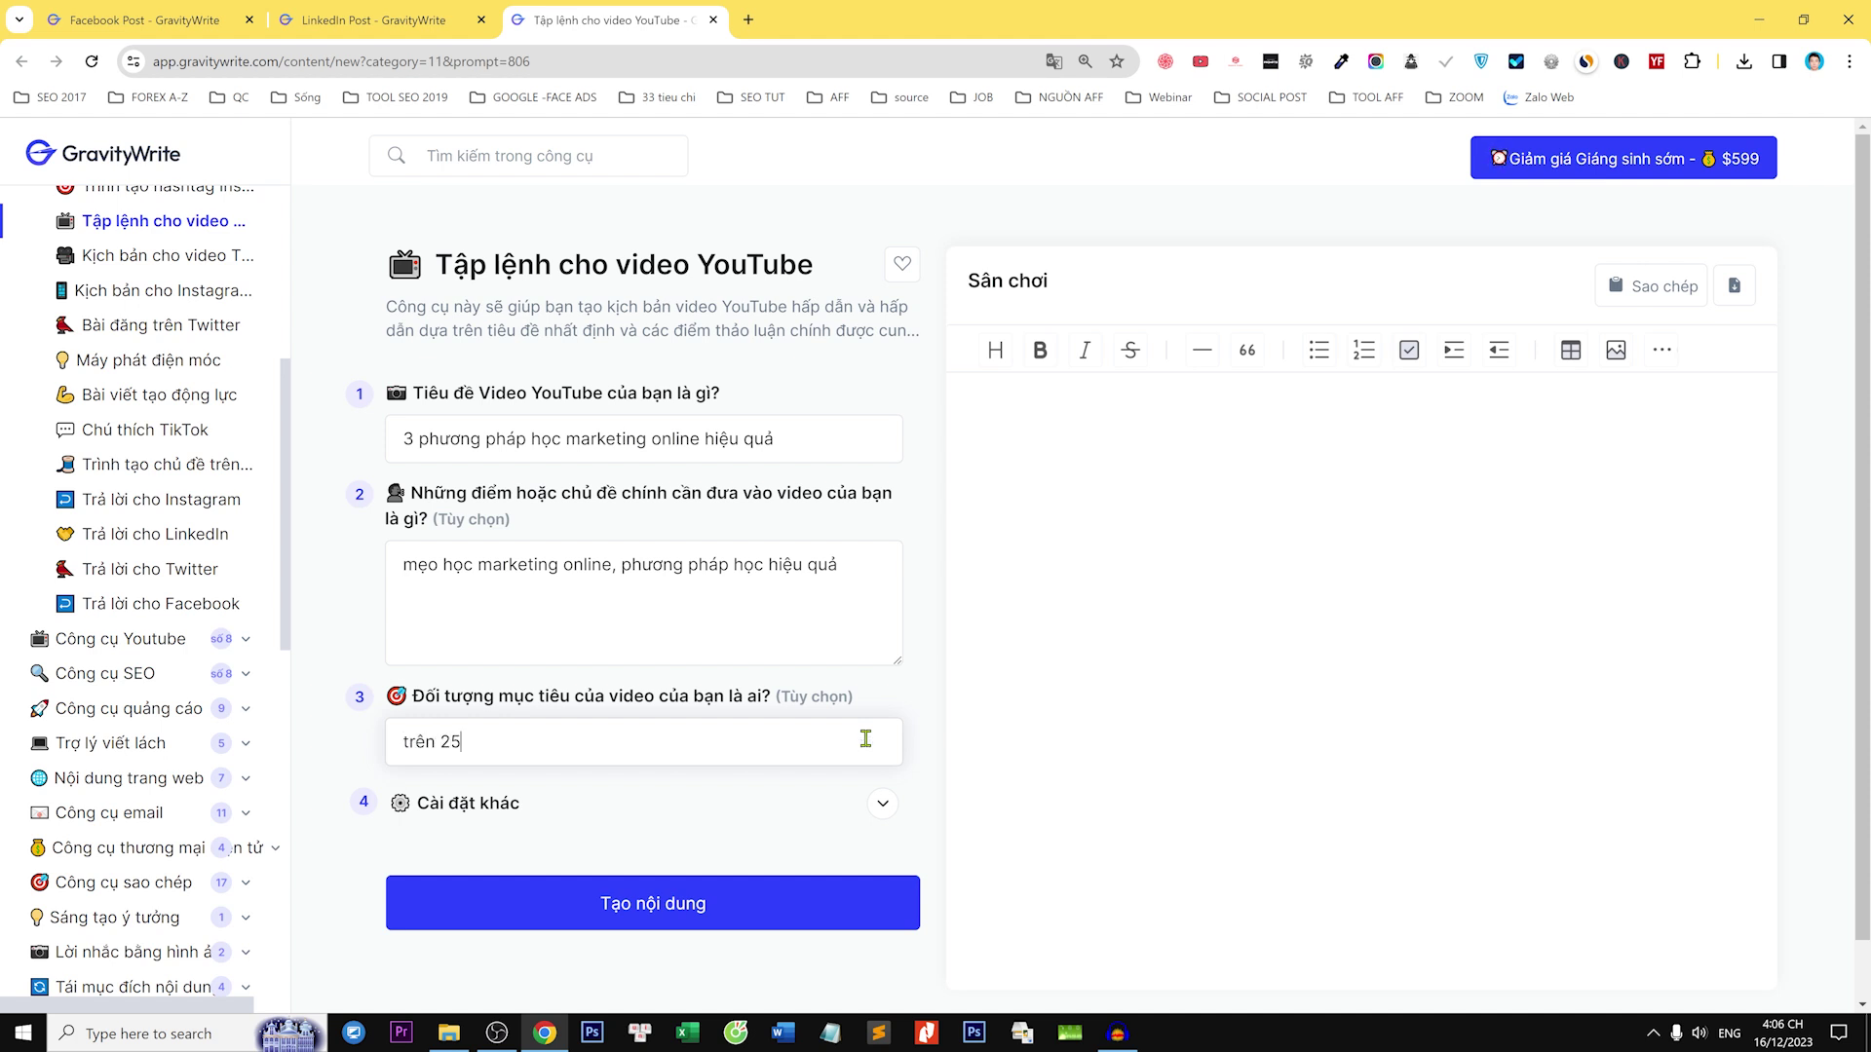
pyautogui.write('n 25 tuổi và ddang ')
pyautogui.write('ang làm máng')
# - Set the script's tone to Thuyết phục in the additional settings and generate the YouTube script
pyautogui.click(731, 805)
pyautogui.scroll(-1, 682, 780)
pyautogui.click(563, 807)
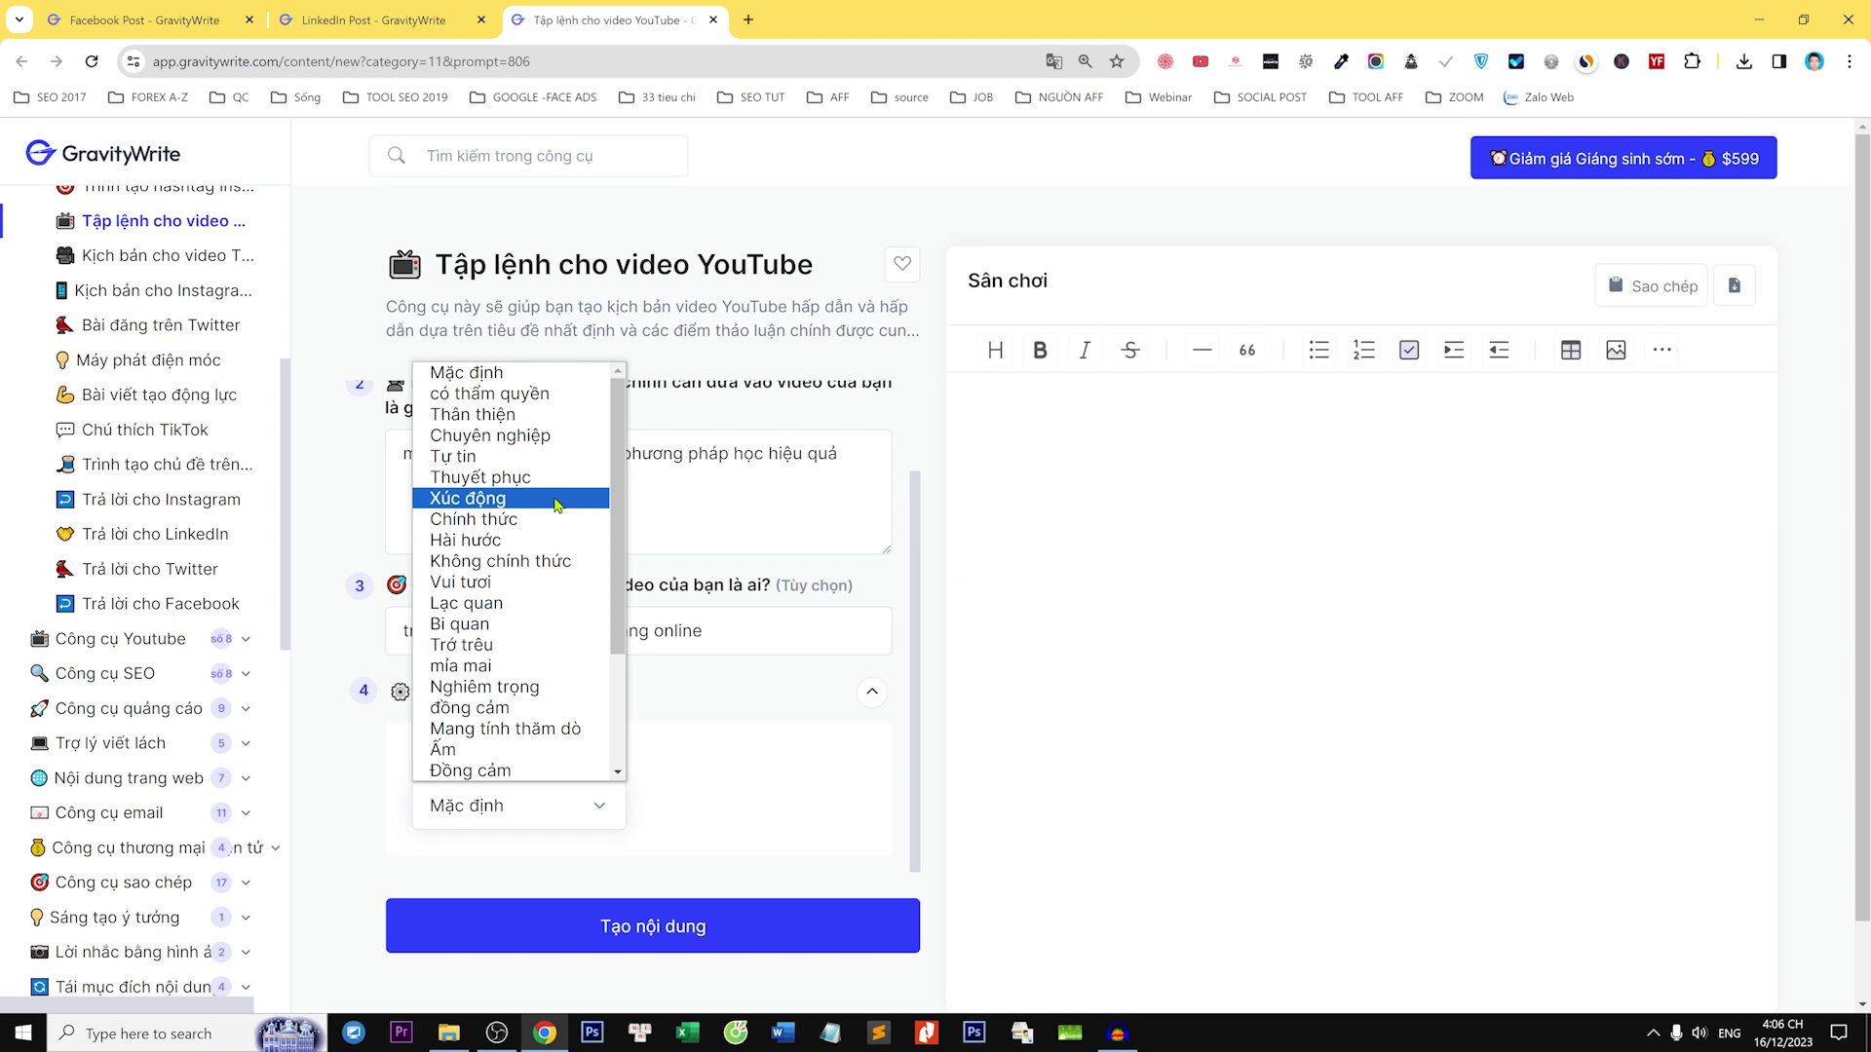
pyautogui.click(512, 476)
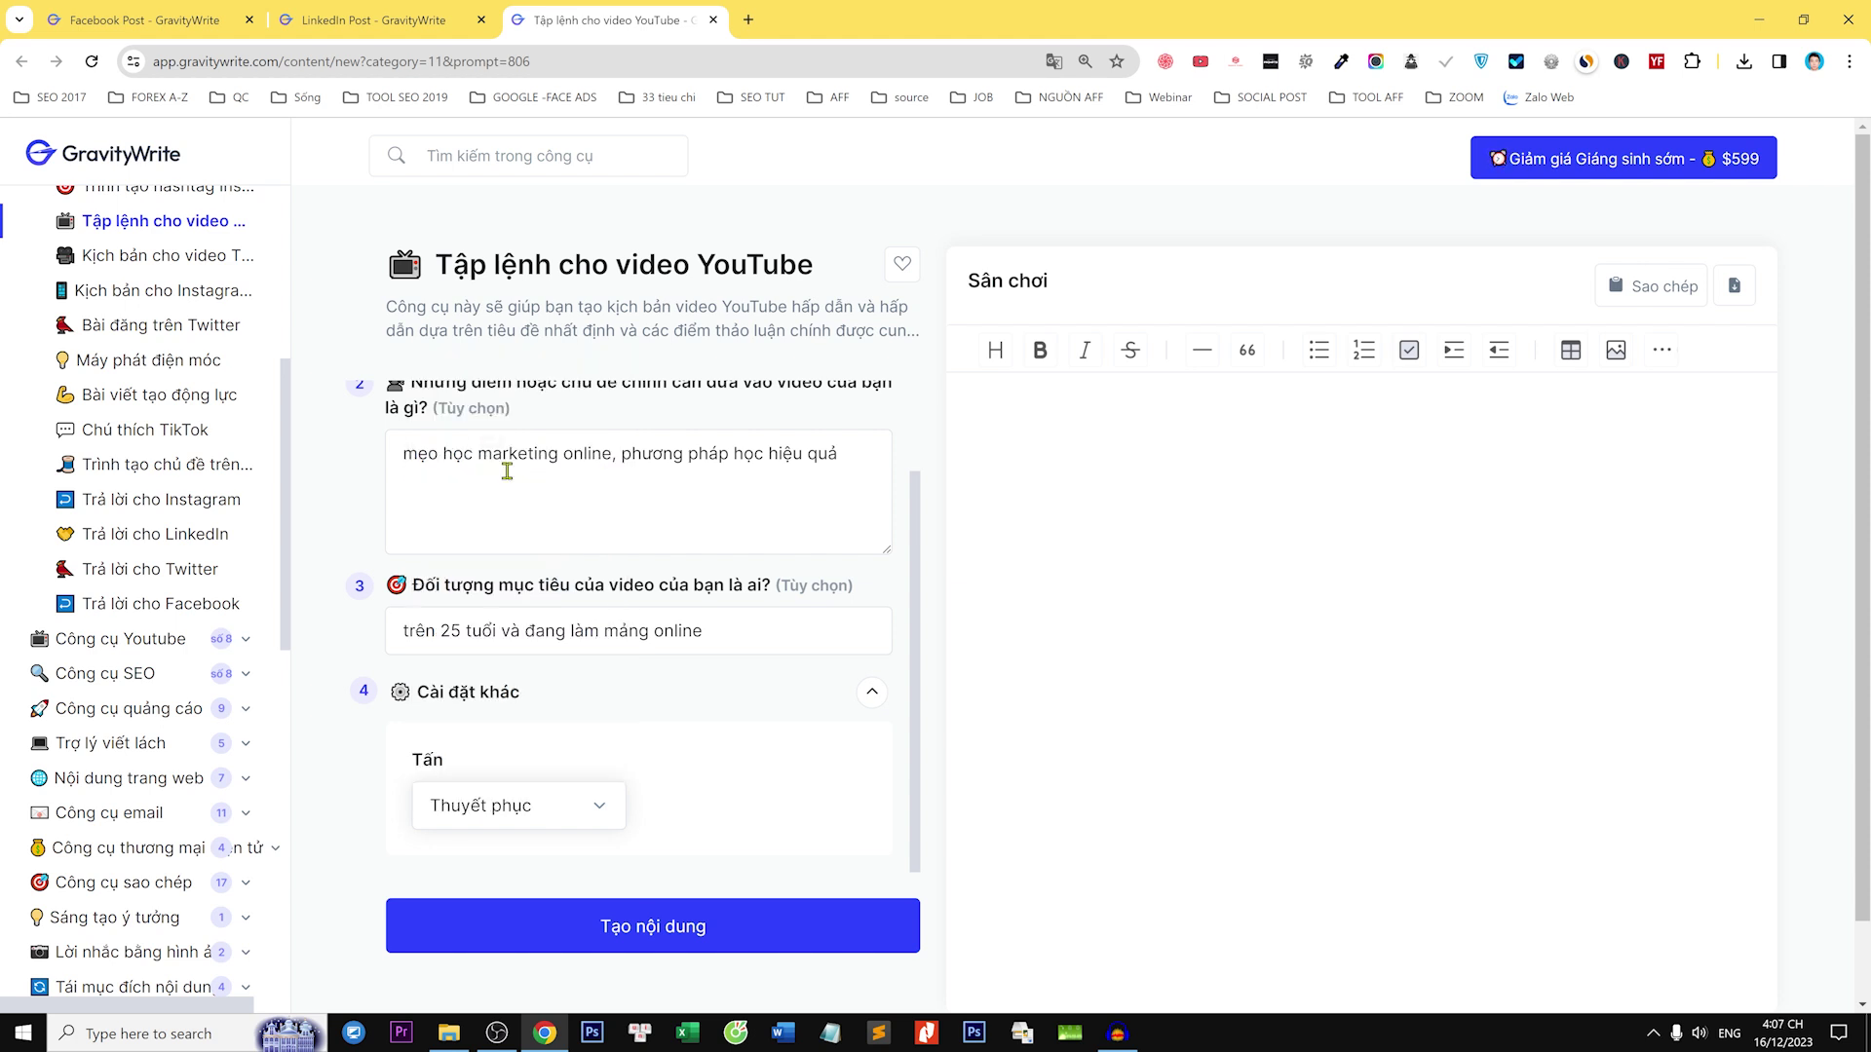
pyautogui.scroll(-1, 608, 524)
pyautogui.scroll(1, 639, 547)
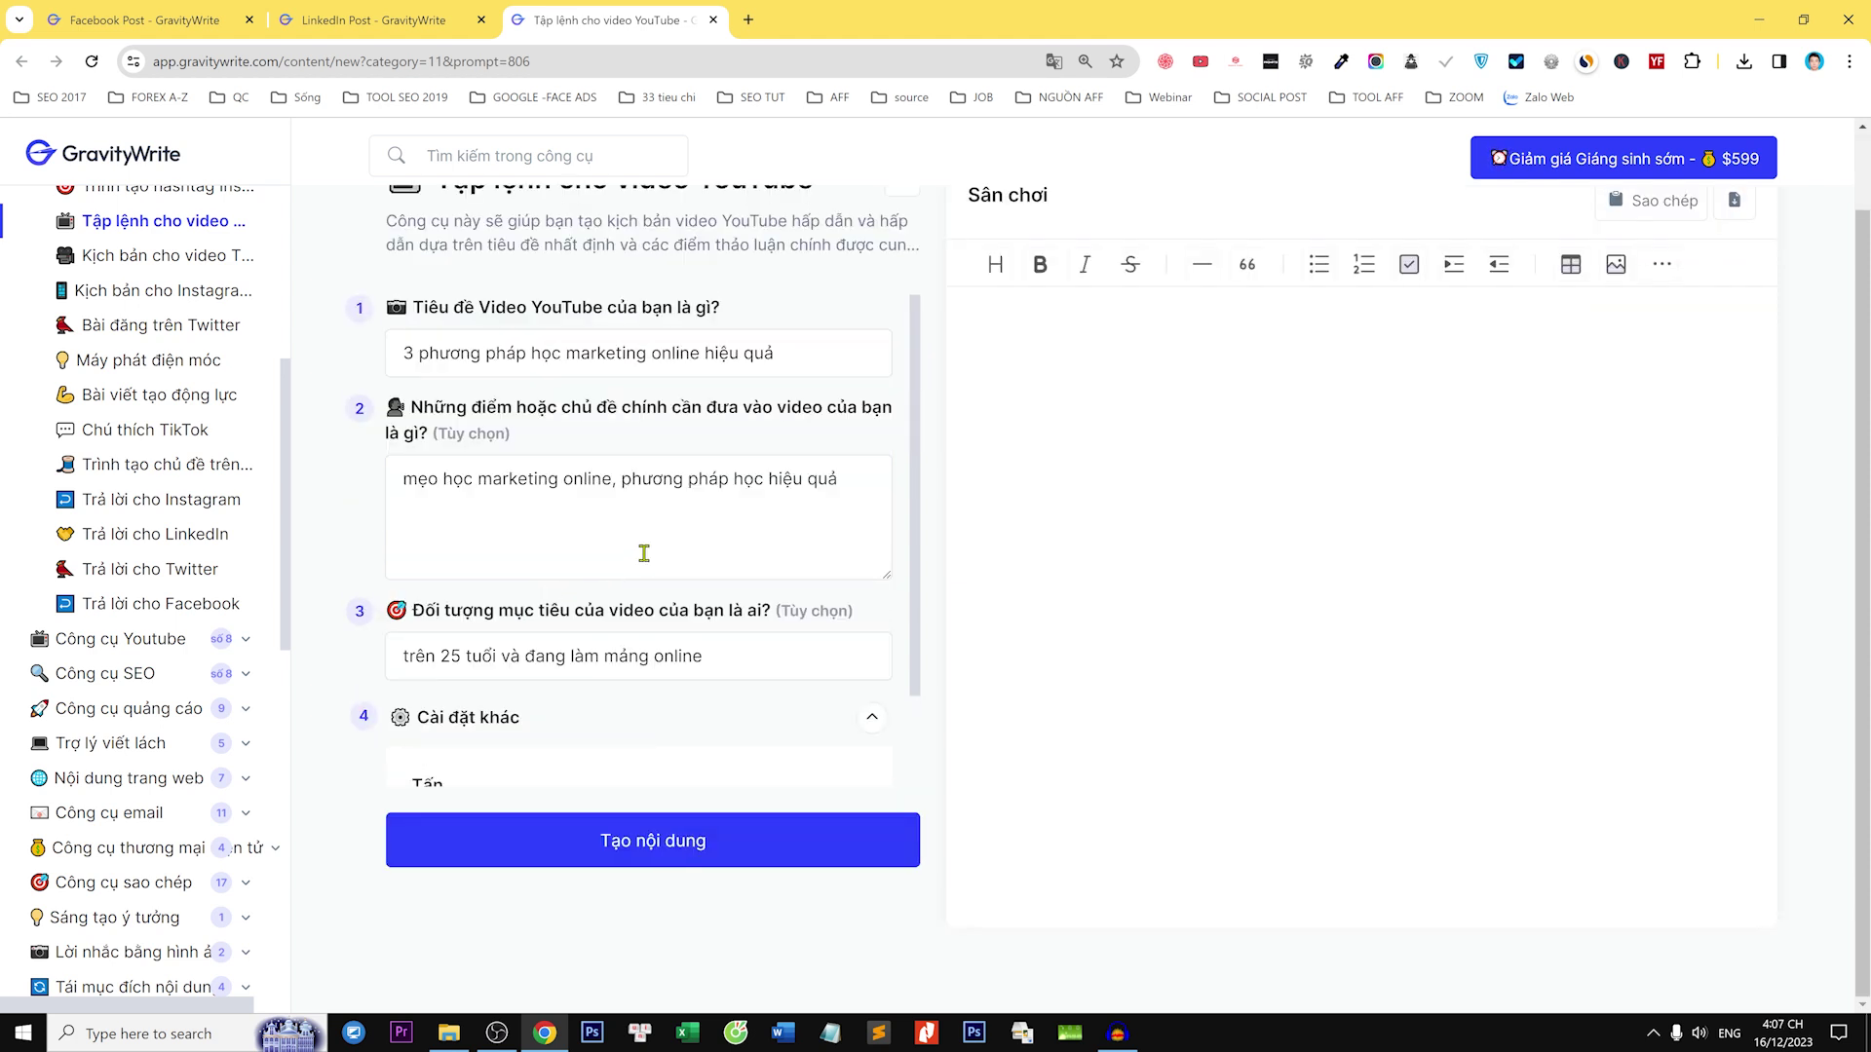
pyautogui.click(710, 844)
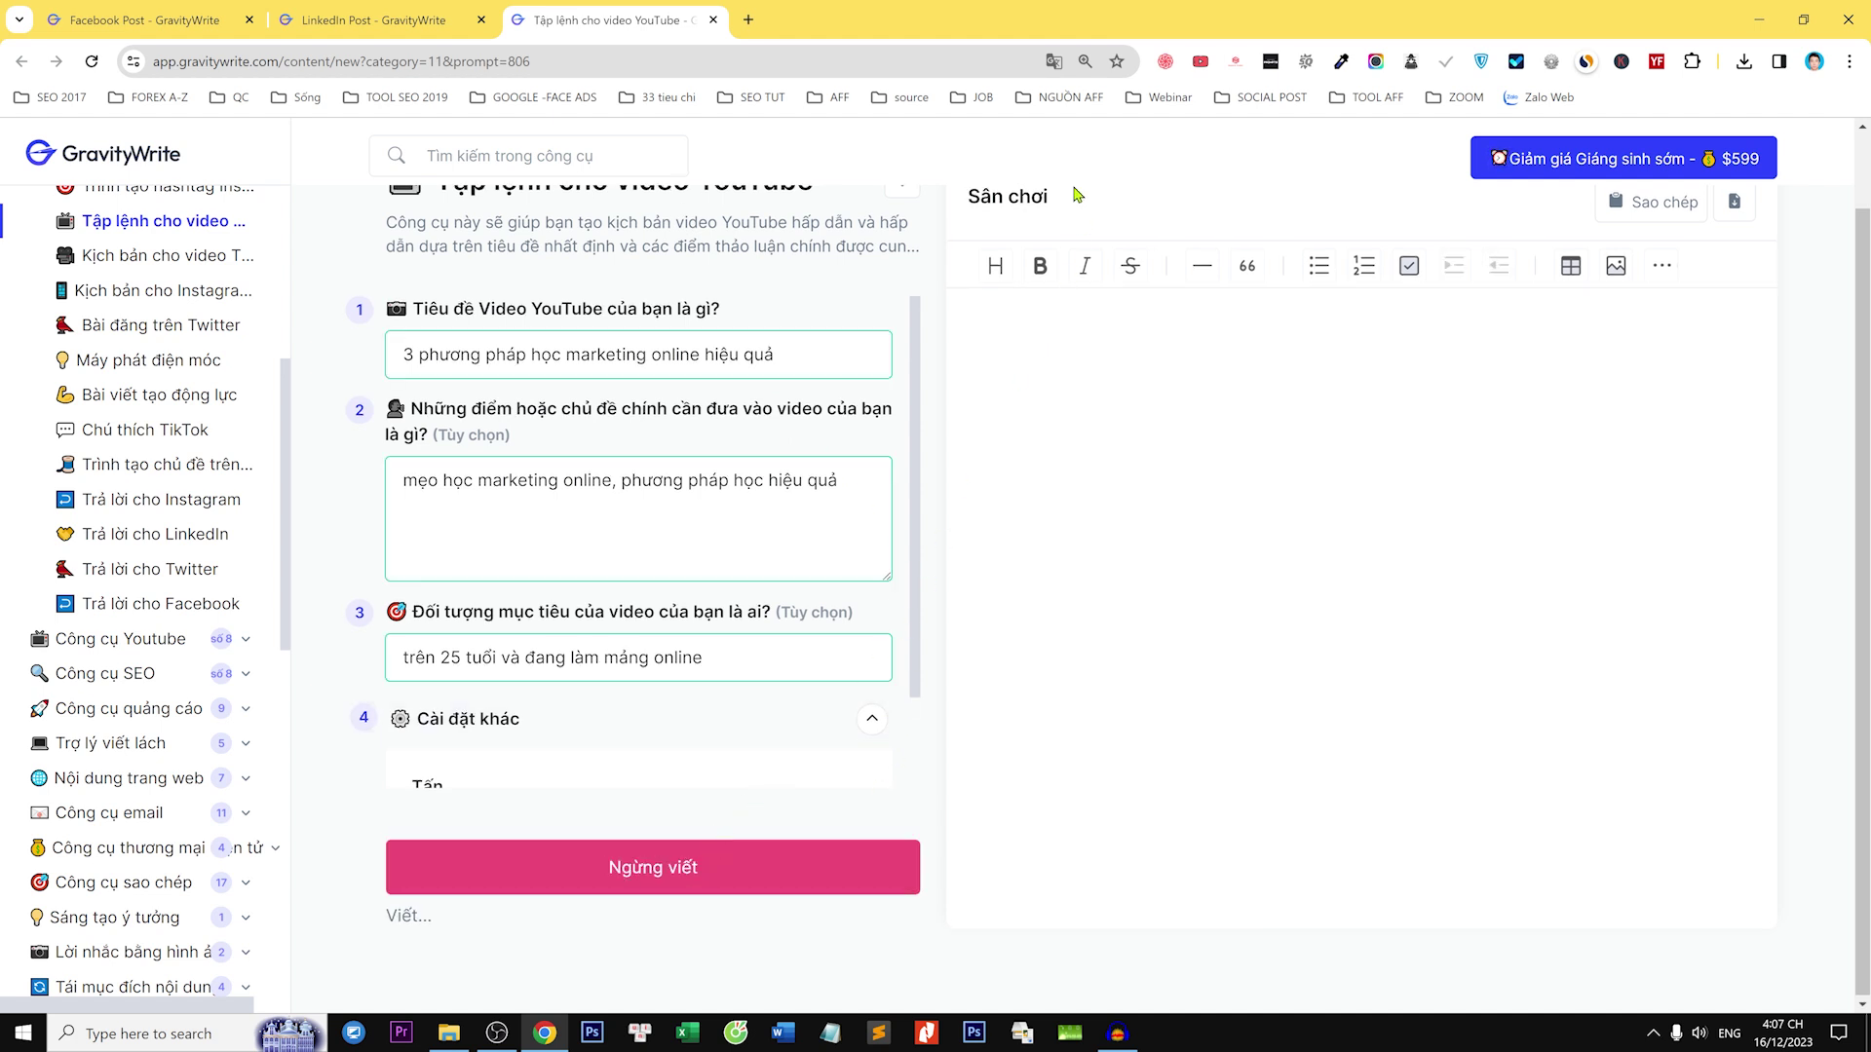
# - Switch the YouTube script page back to English and look over the script while it is being written
pyautogui.click(1054, 62)
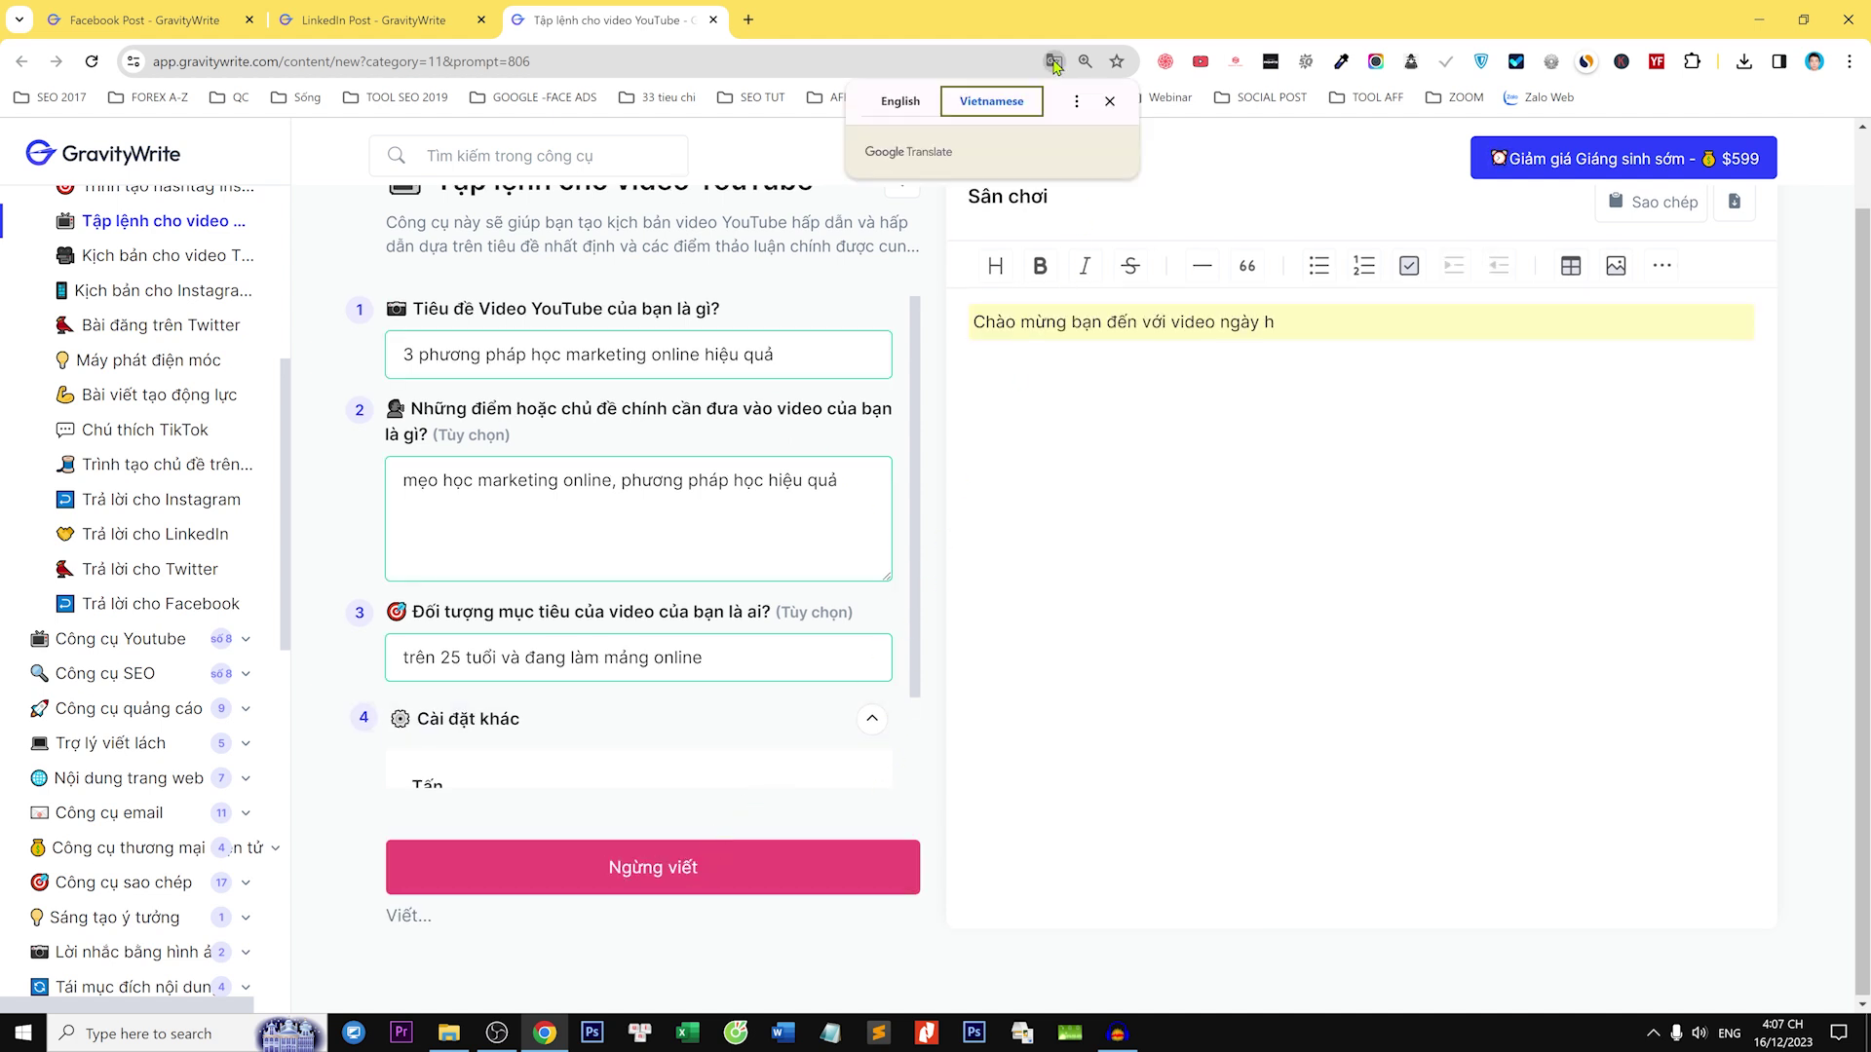
pyautogui.click(904, 107)
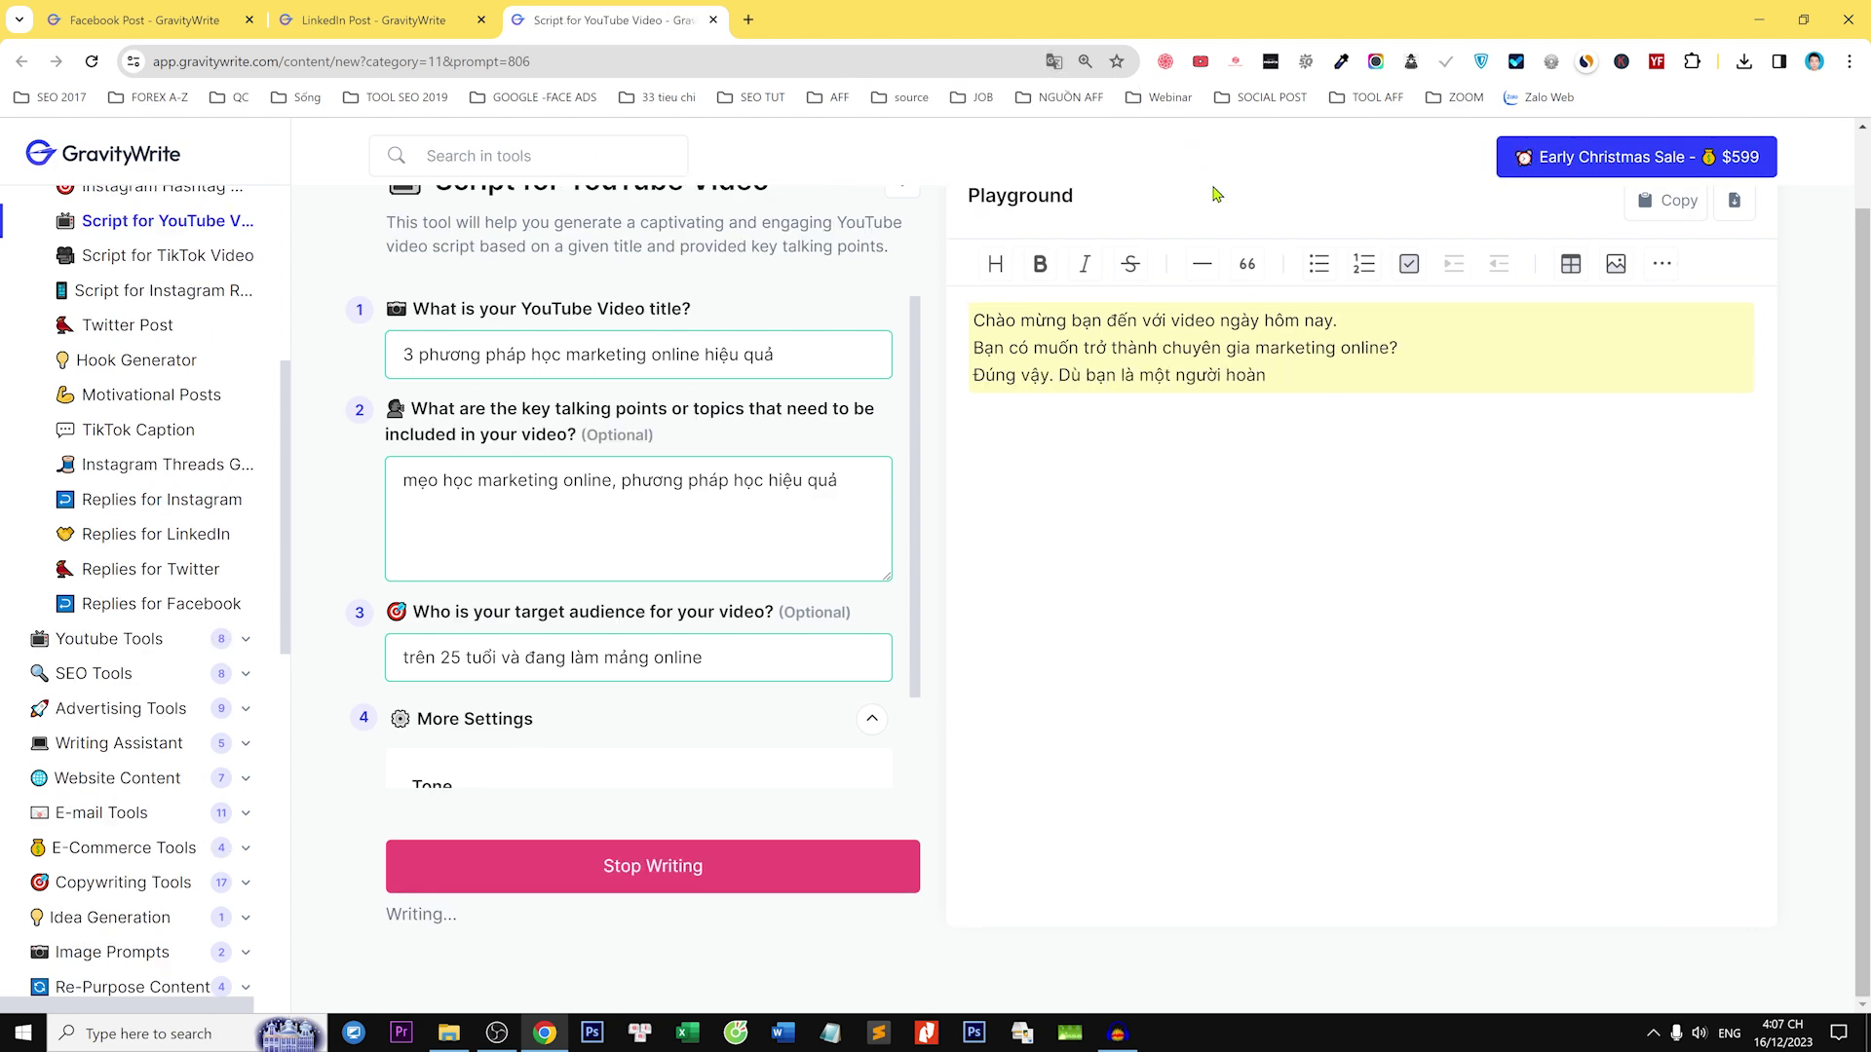
pyautogui.scroll(1, 526, 322)
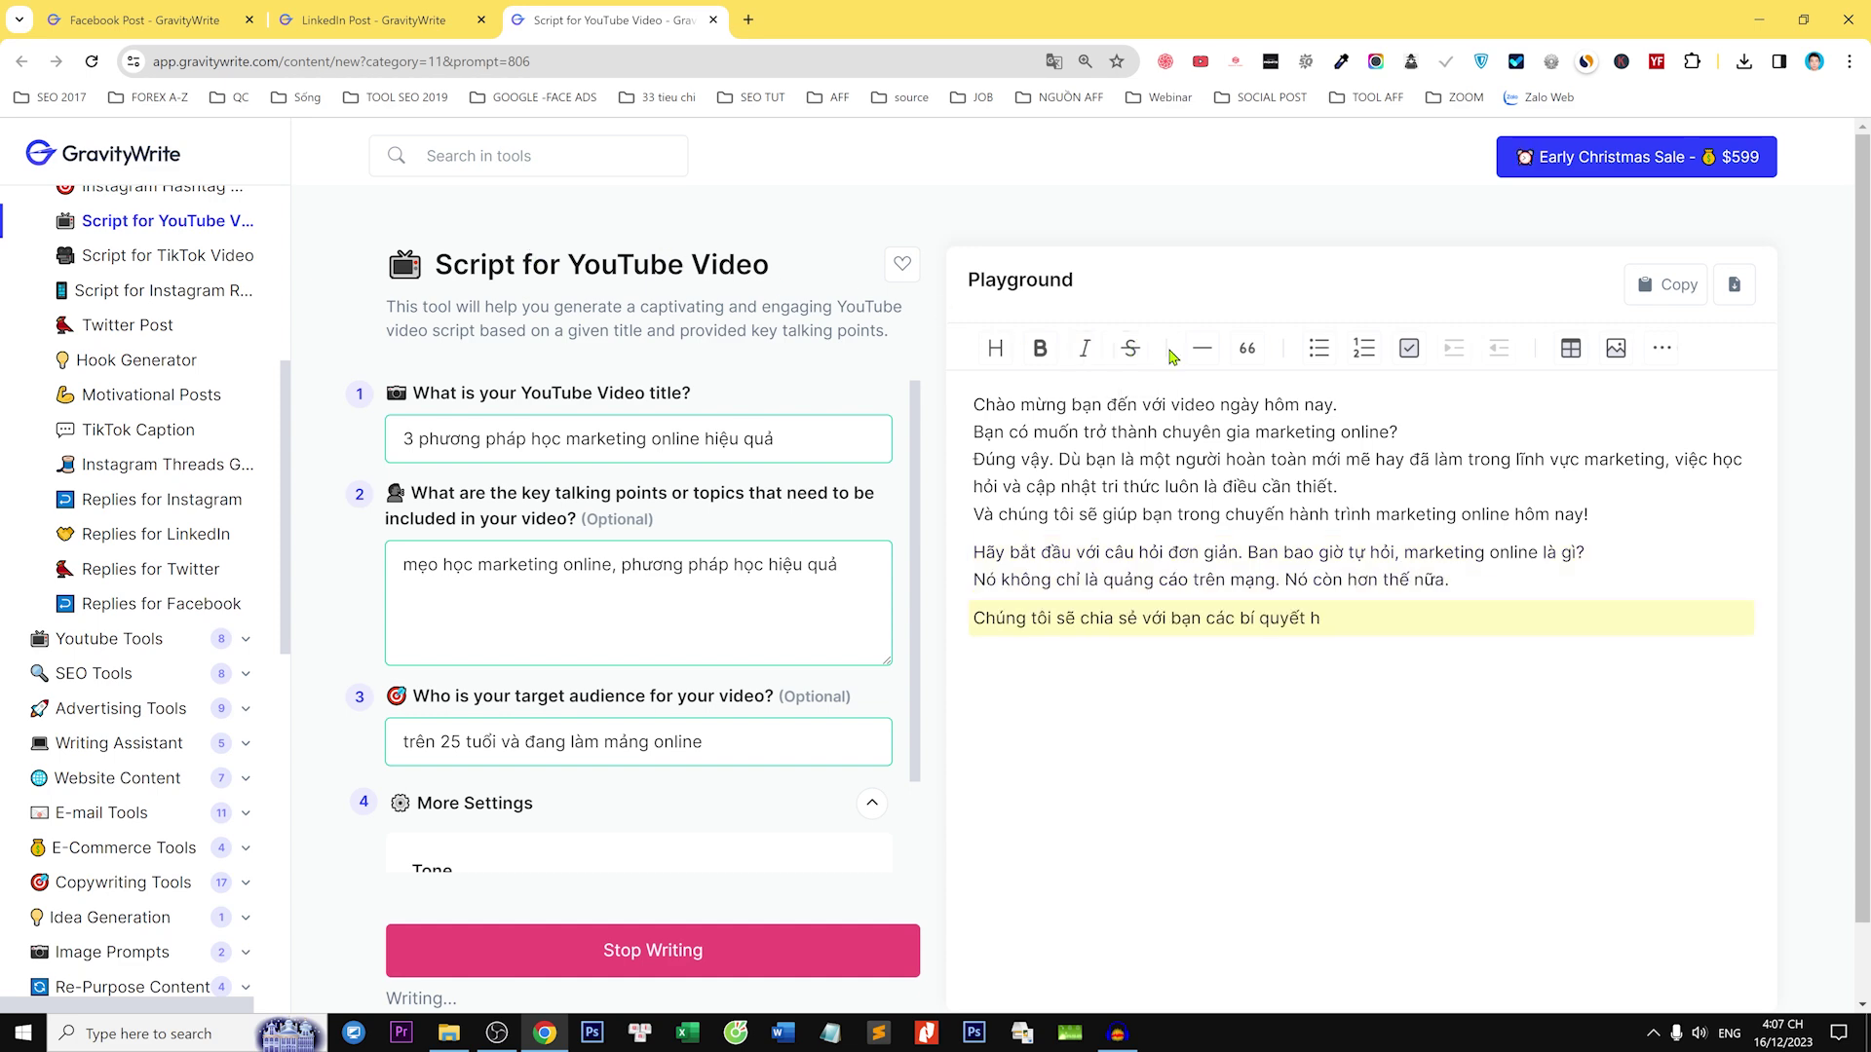
pyautogui.scroll(-1, 1268, 430)
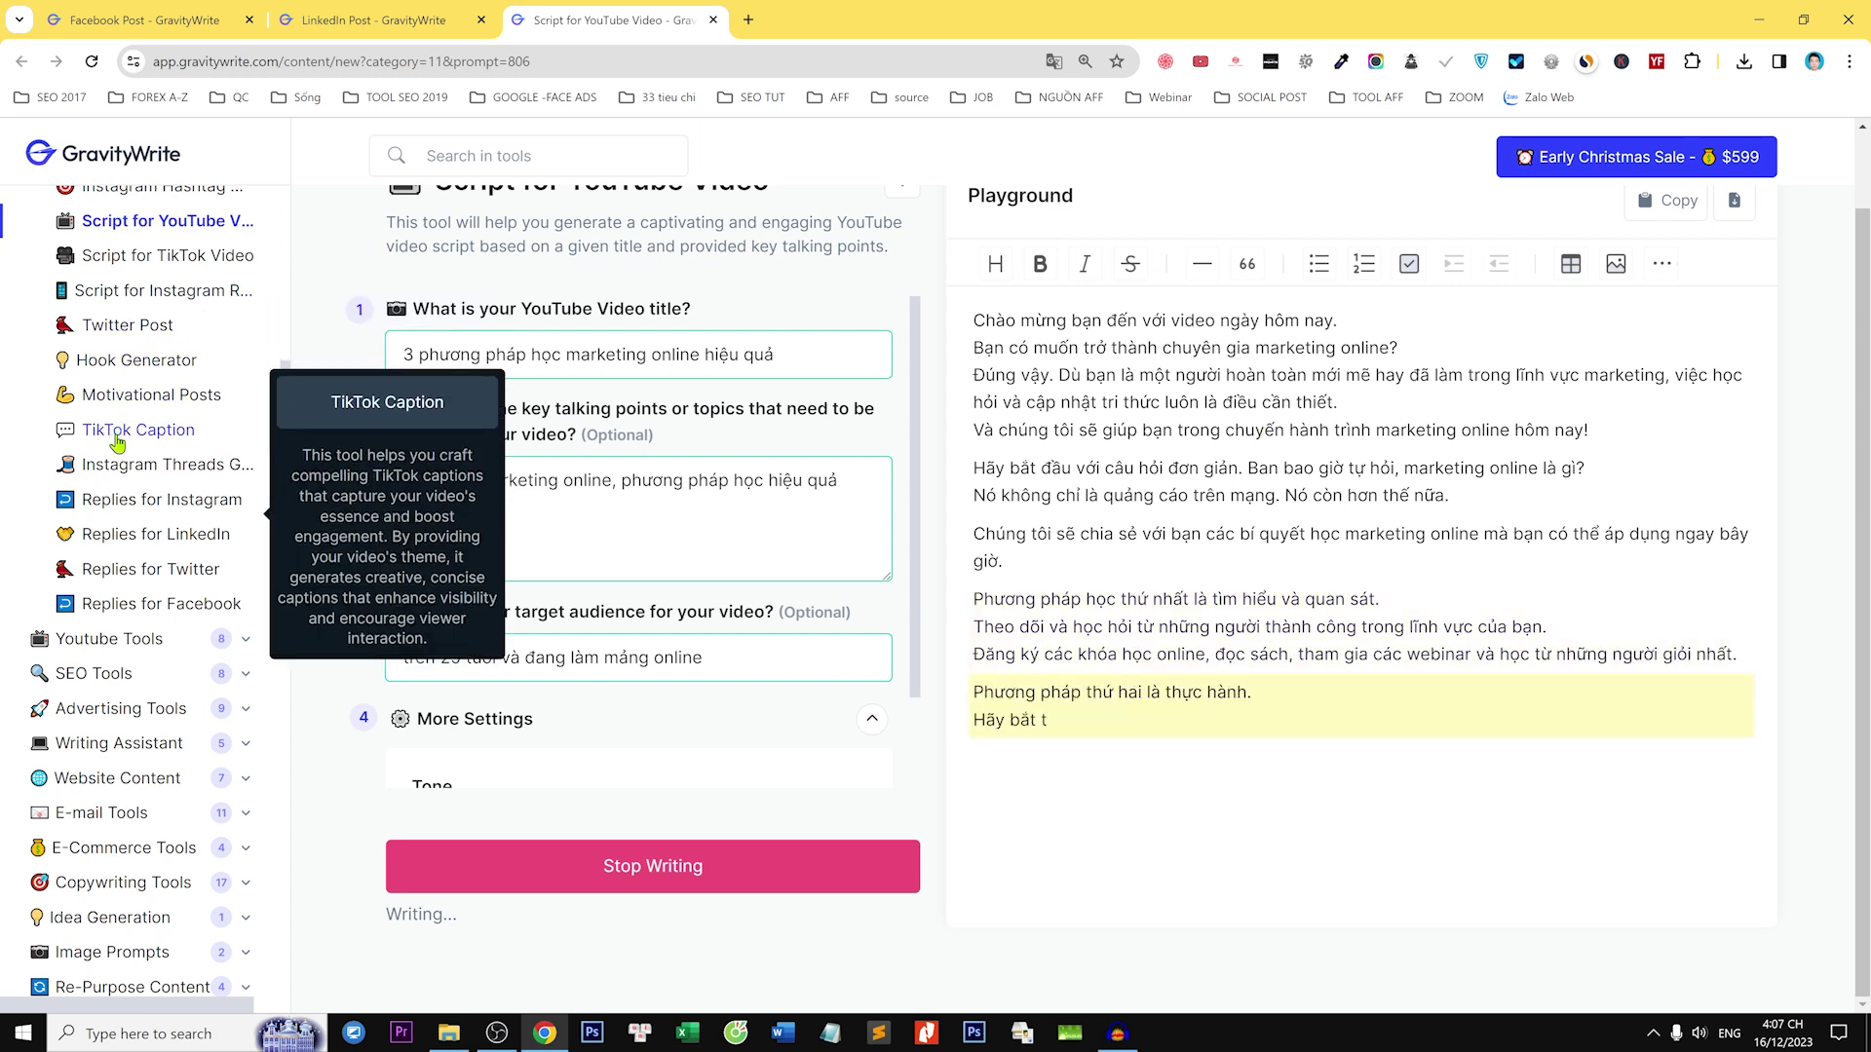
# - Open the Twitter Post tool in a separate browser tab and switch to it
pyautogui.scroll(1, 131, 687)
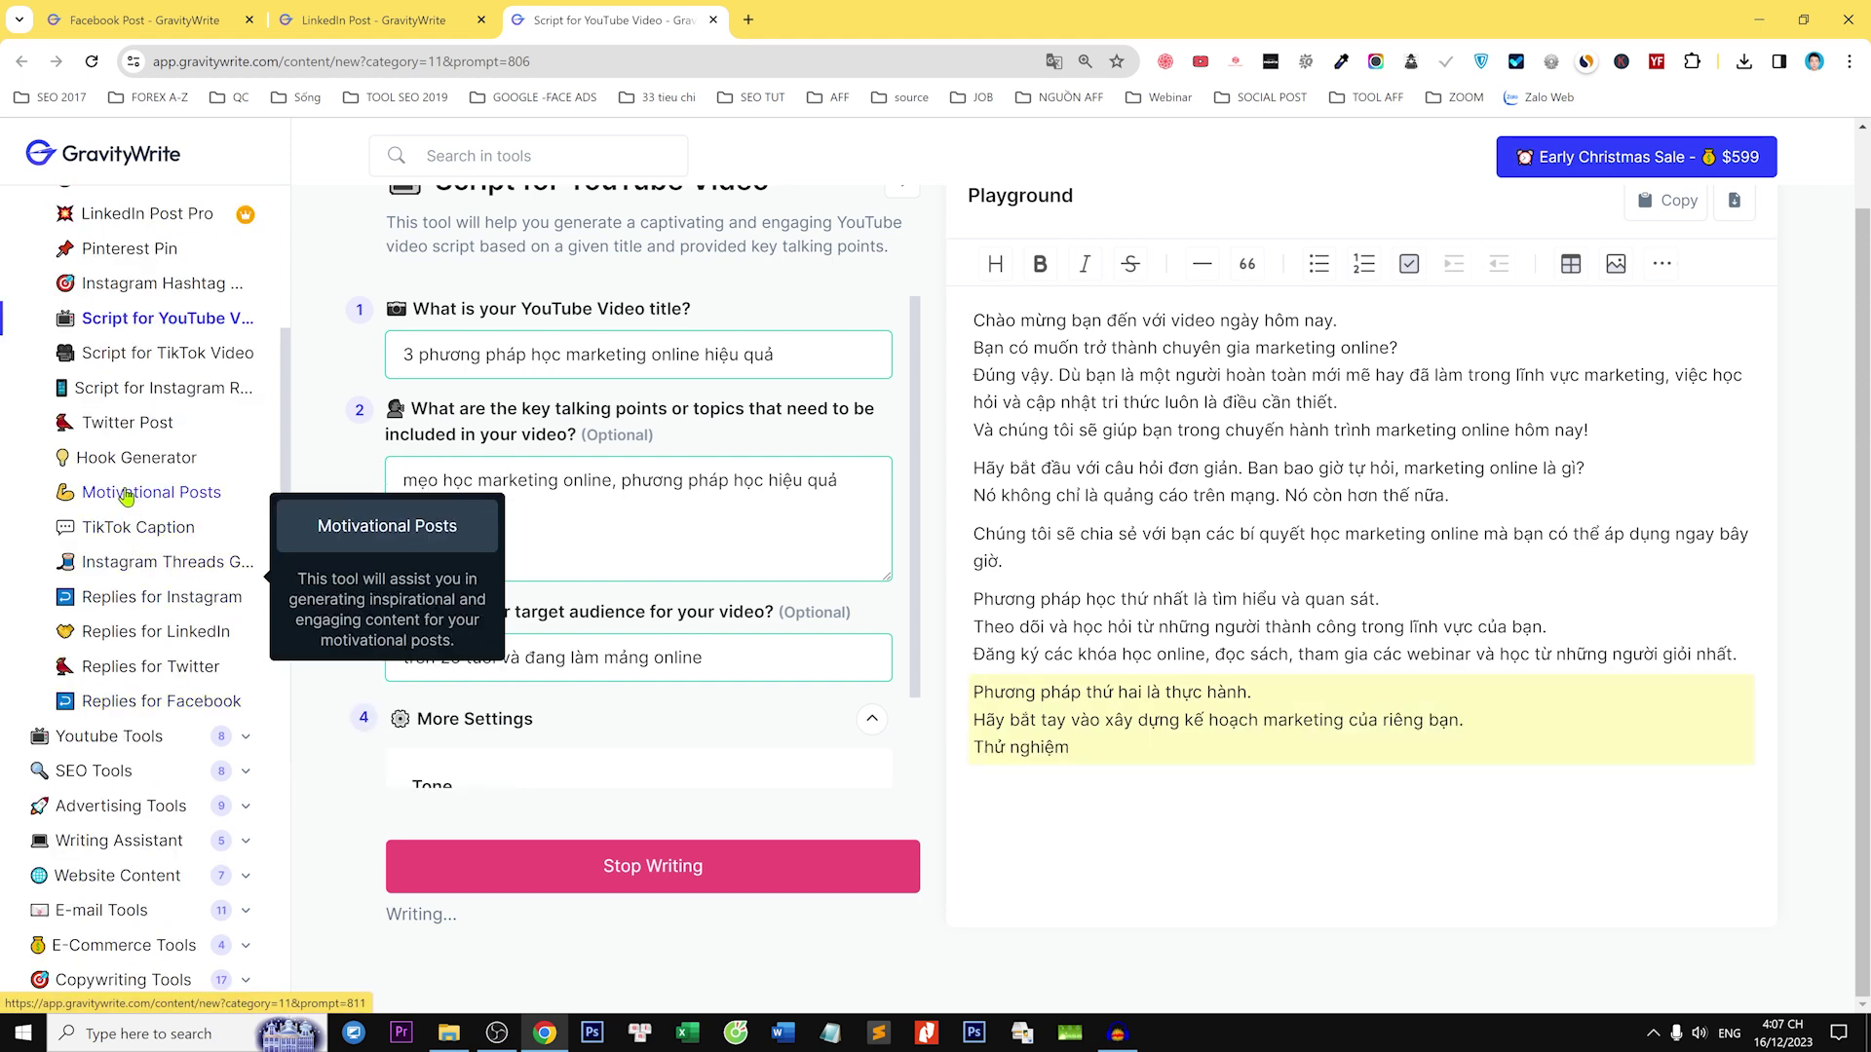
pyautogui.rightClick(135, 421)
pyautogui.click(186, 435)
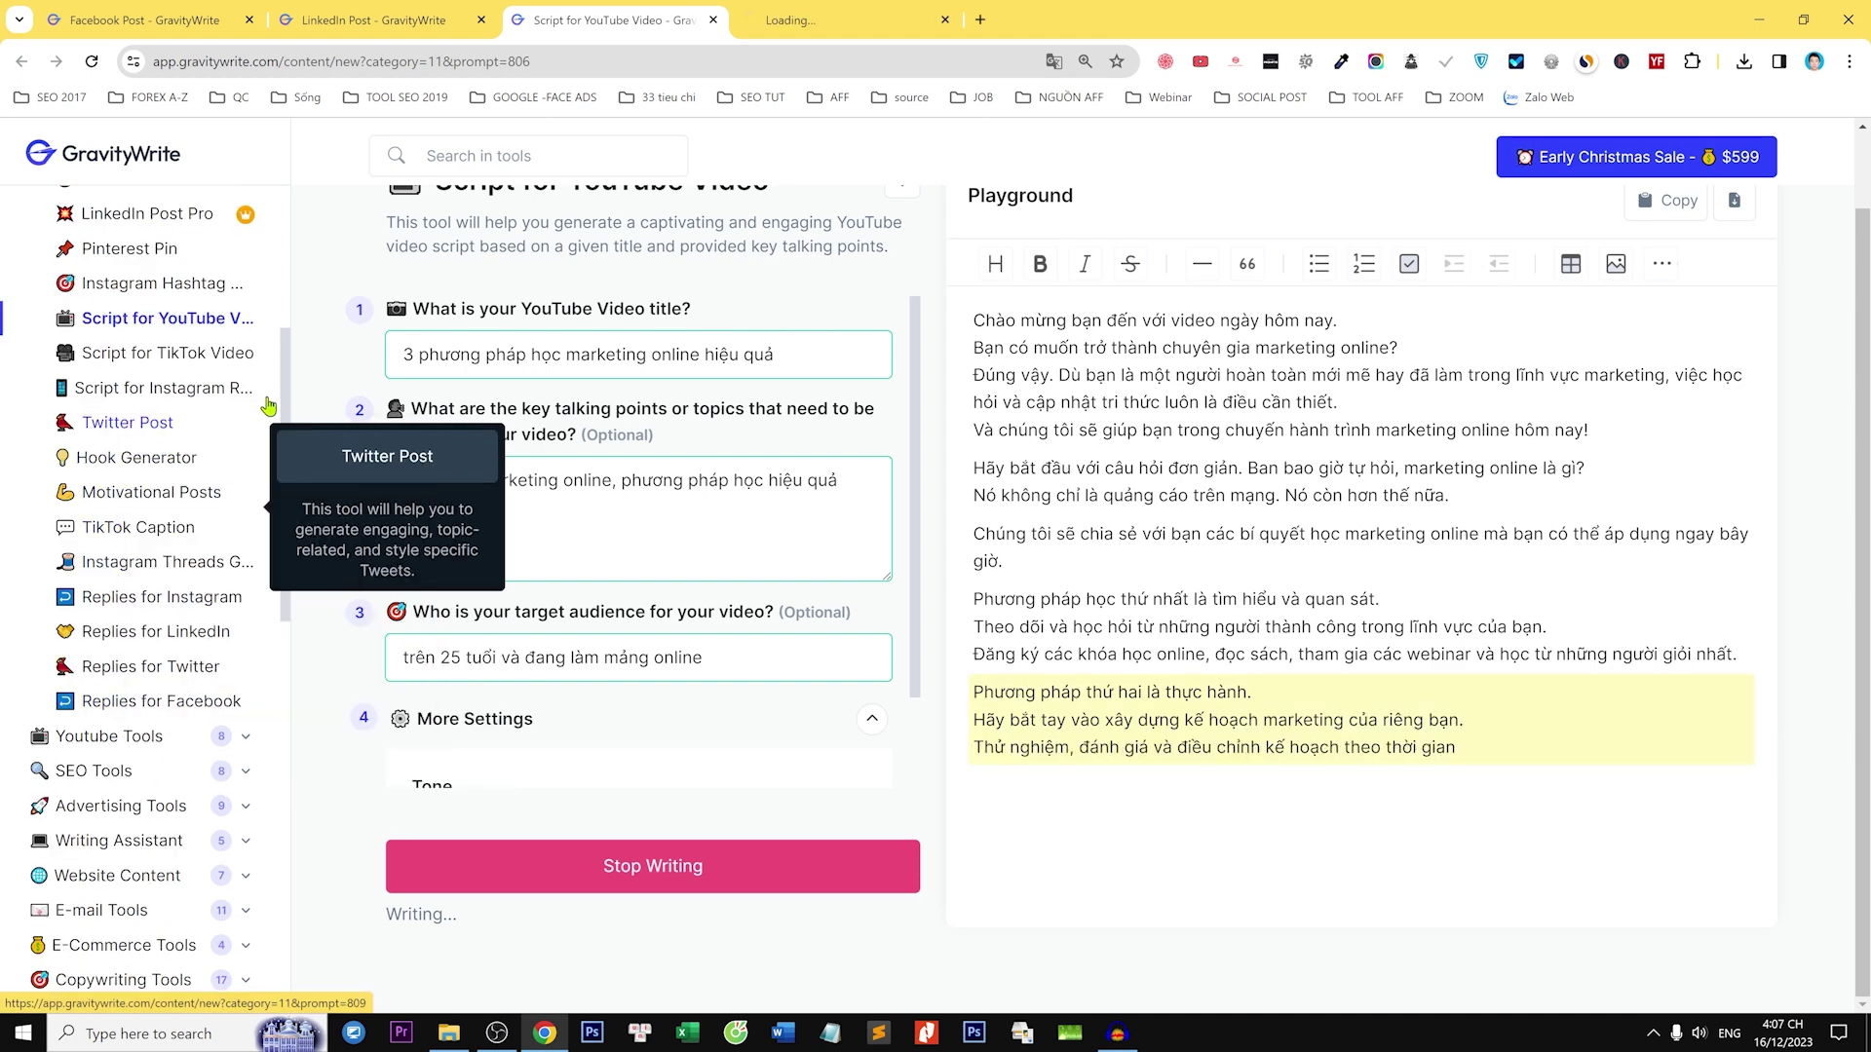
pyautogui.click(770, 12)
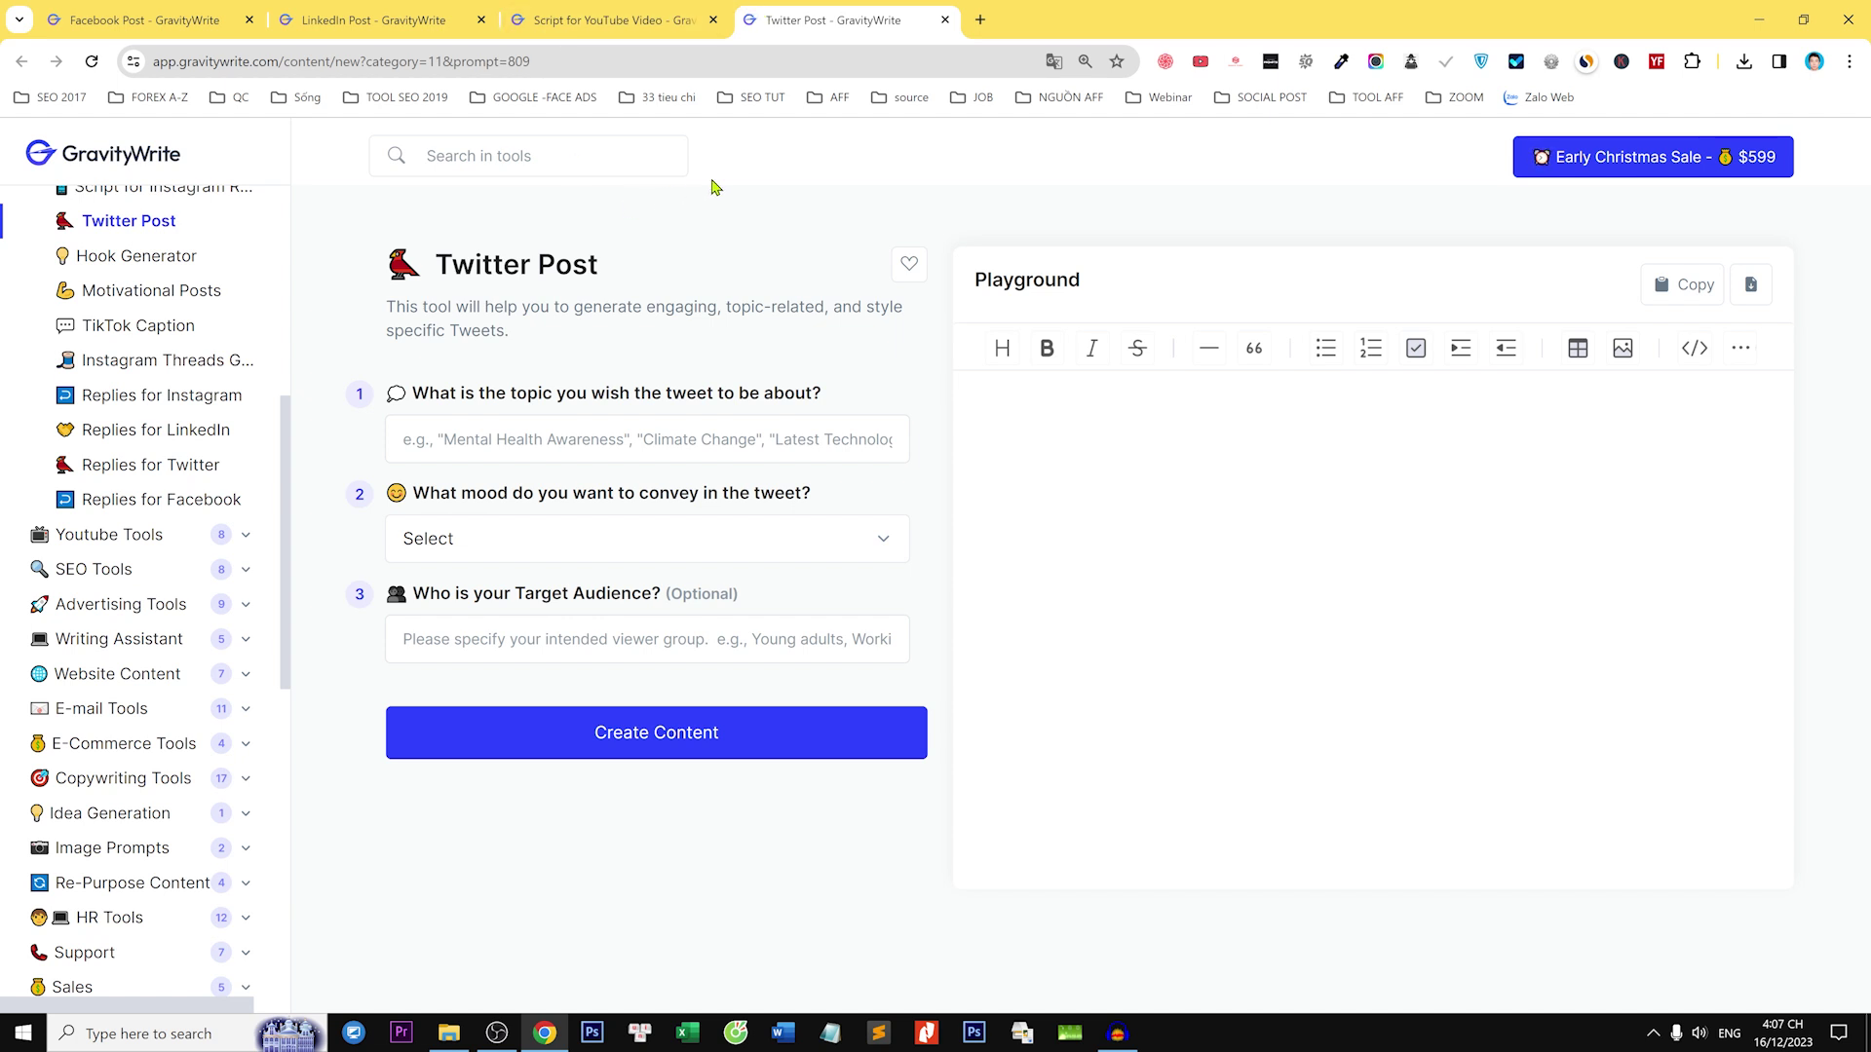
# - Sign in to impact.com in a new browser tab with the saved credentials and view the account's Balance page
pyautogui.click(980, 22)
pyautogui.write('imp')
pyautogui.press('Return')
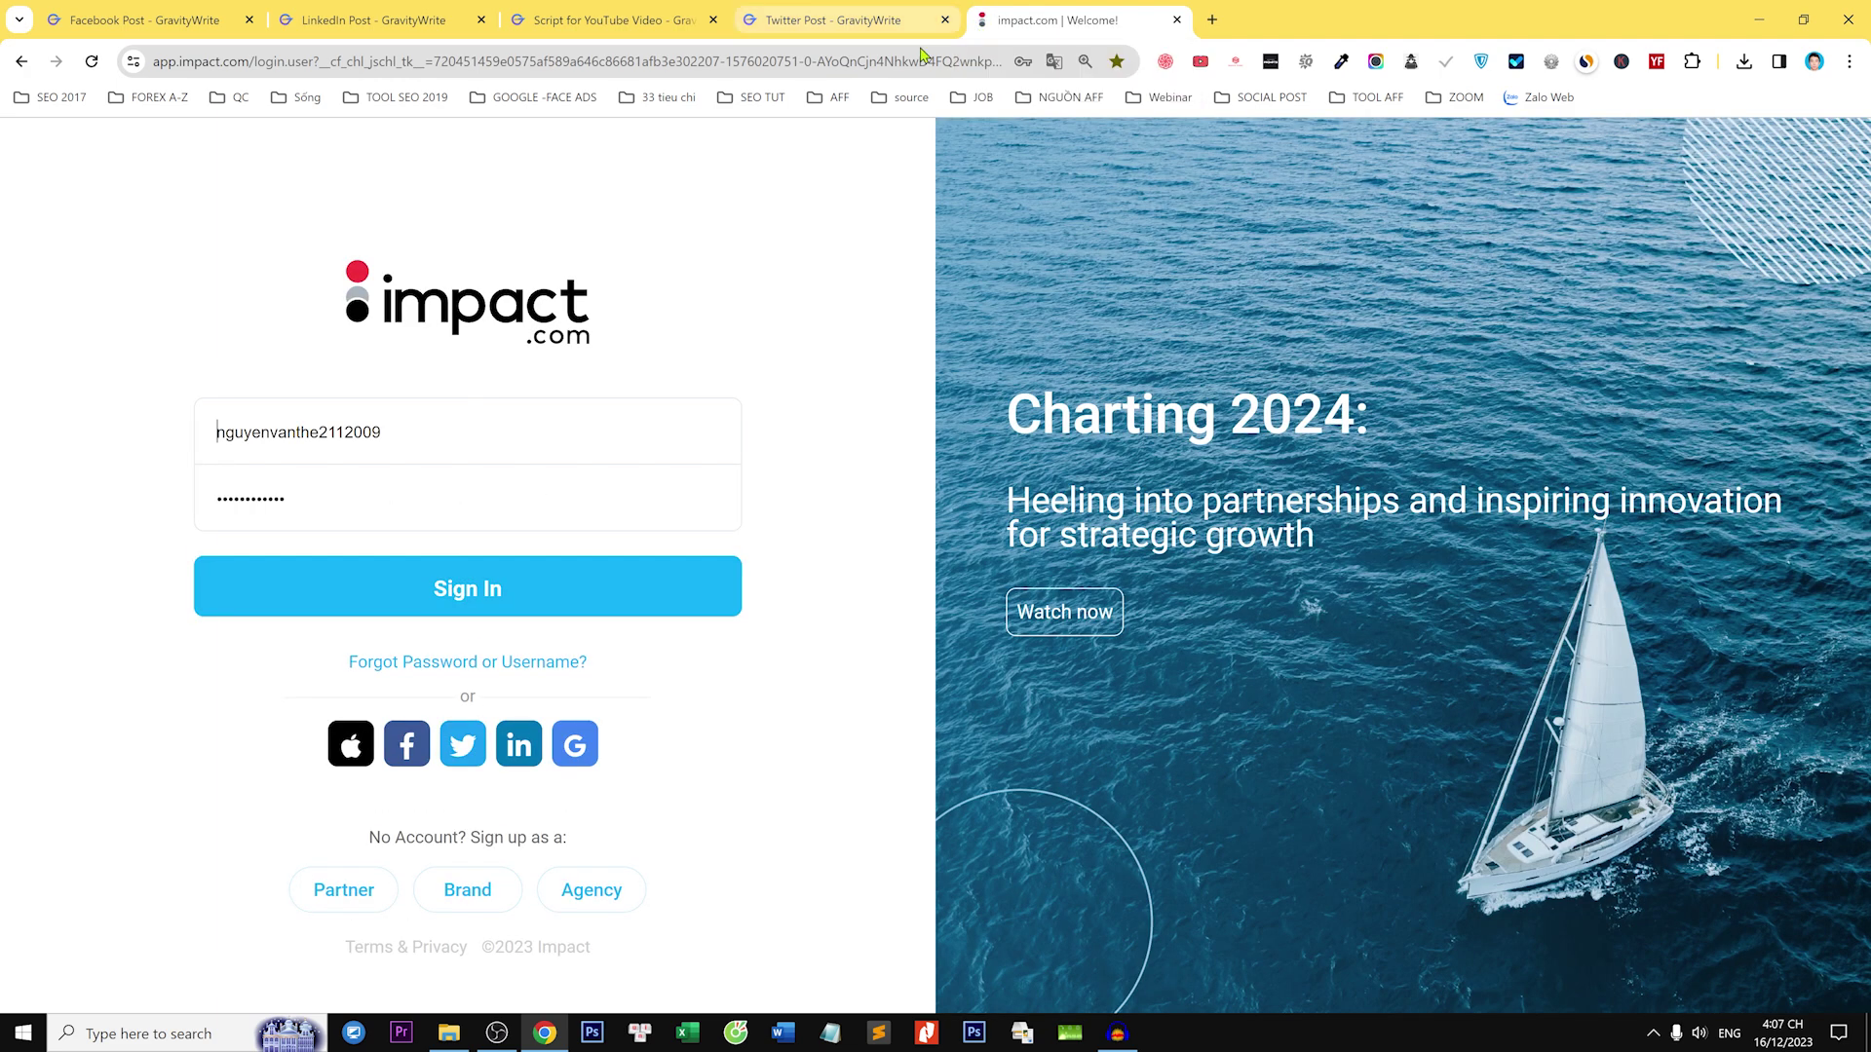
pyautogui.click(447, 584)
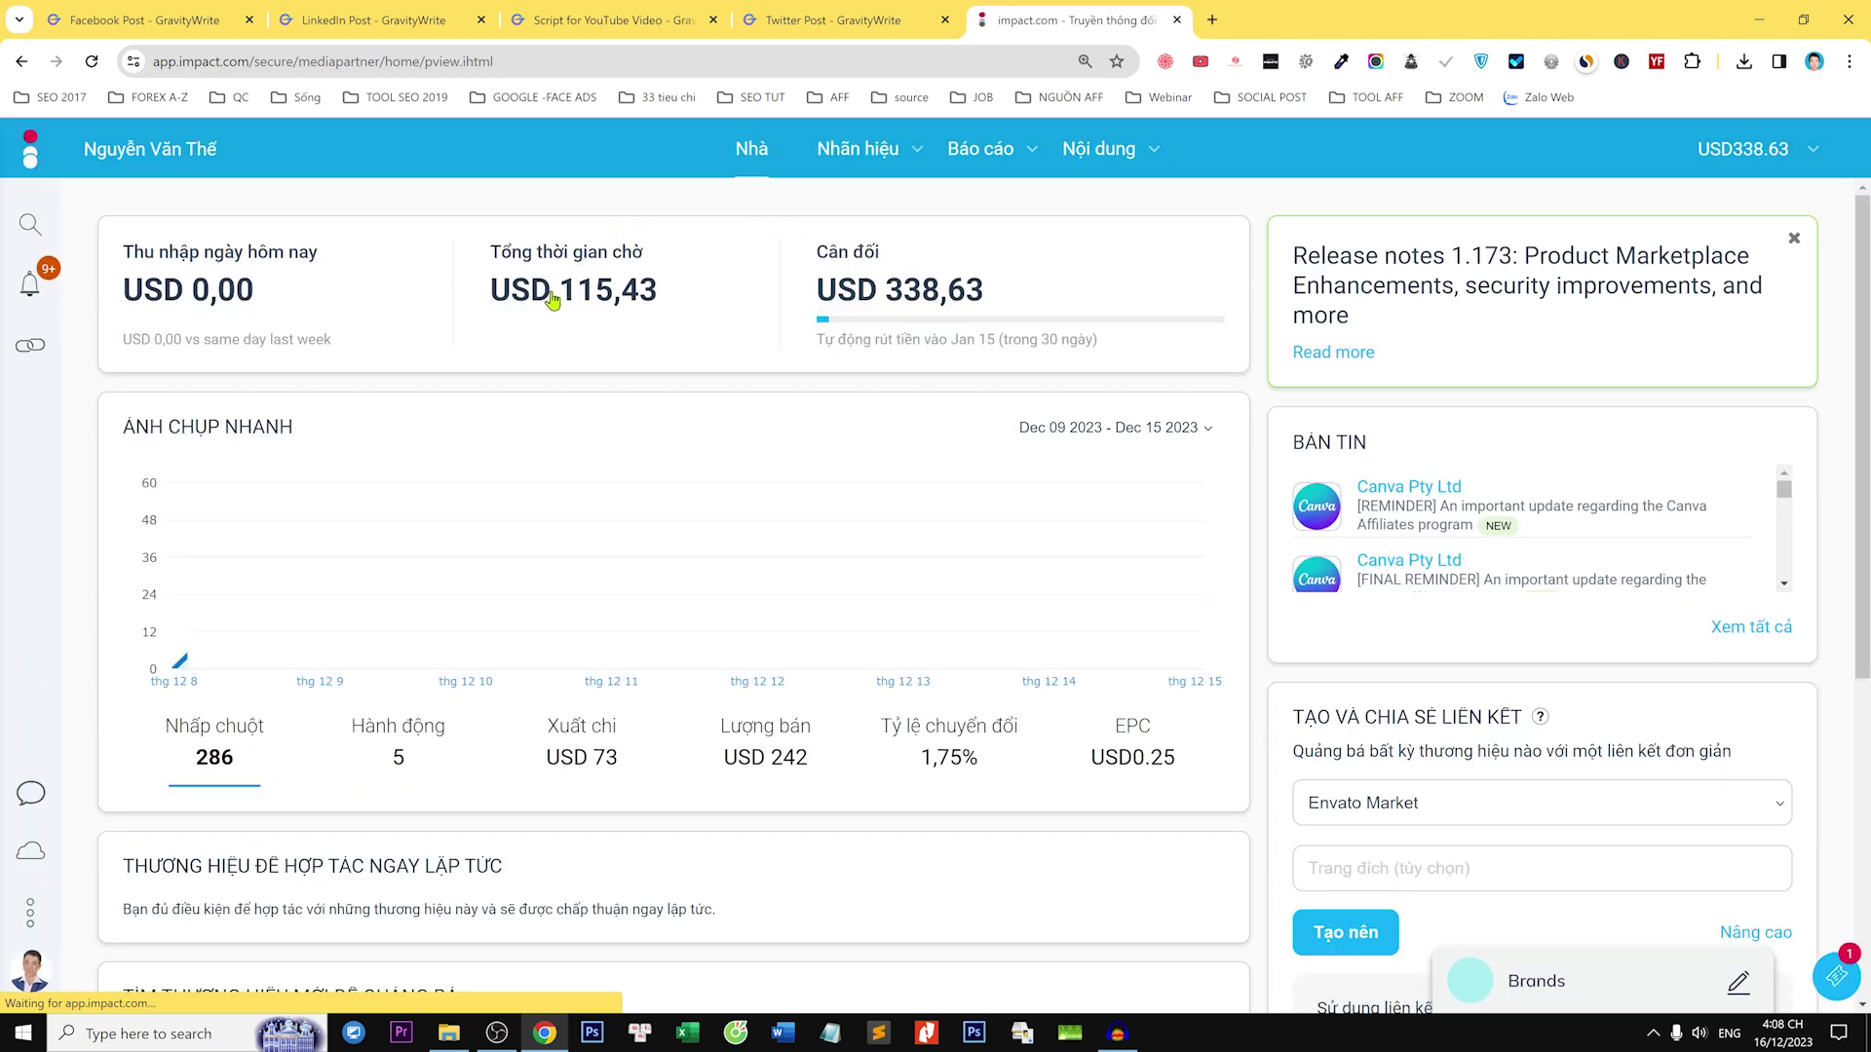
pyautogui.click(1764, 171)
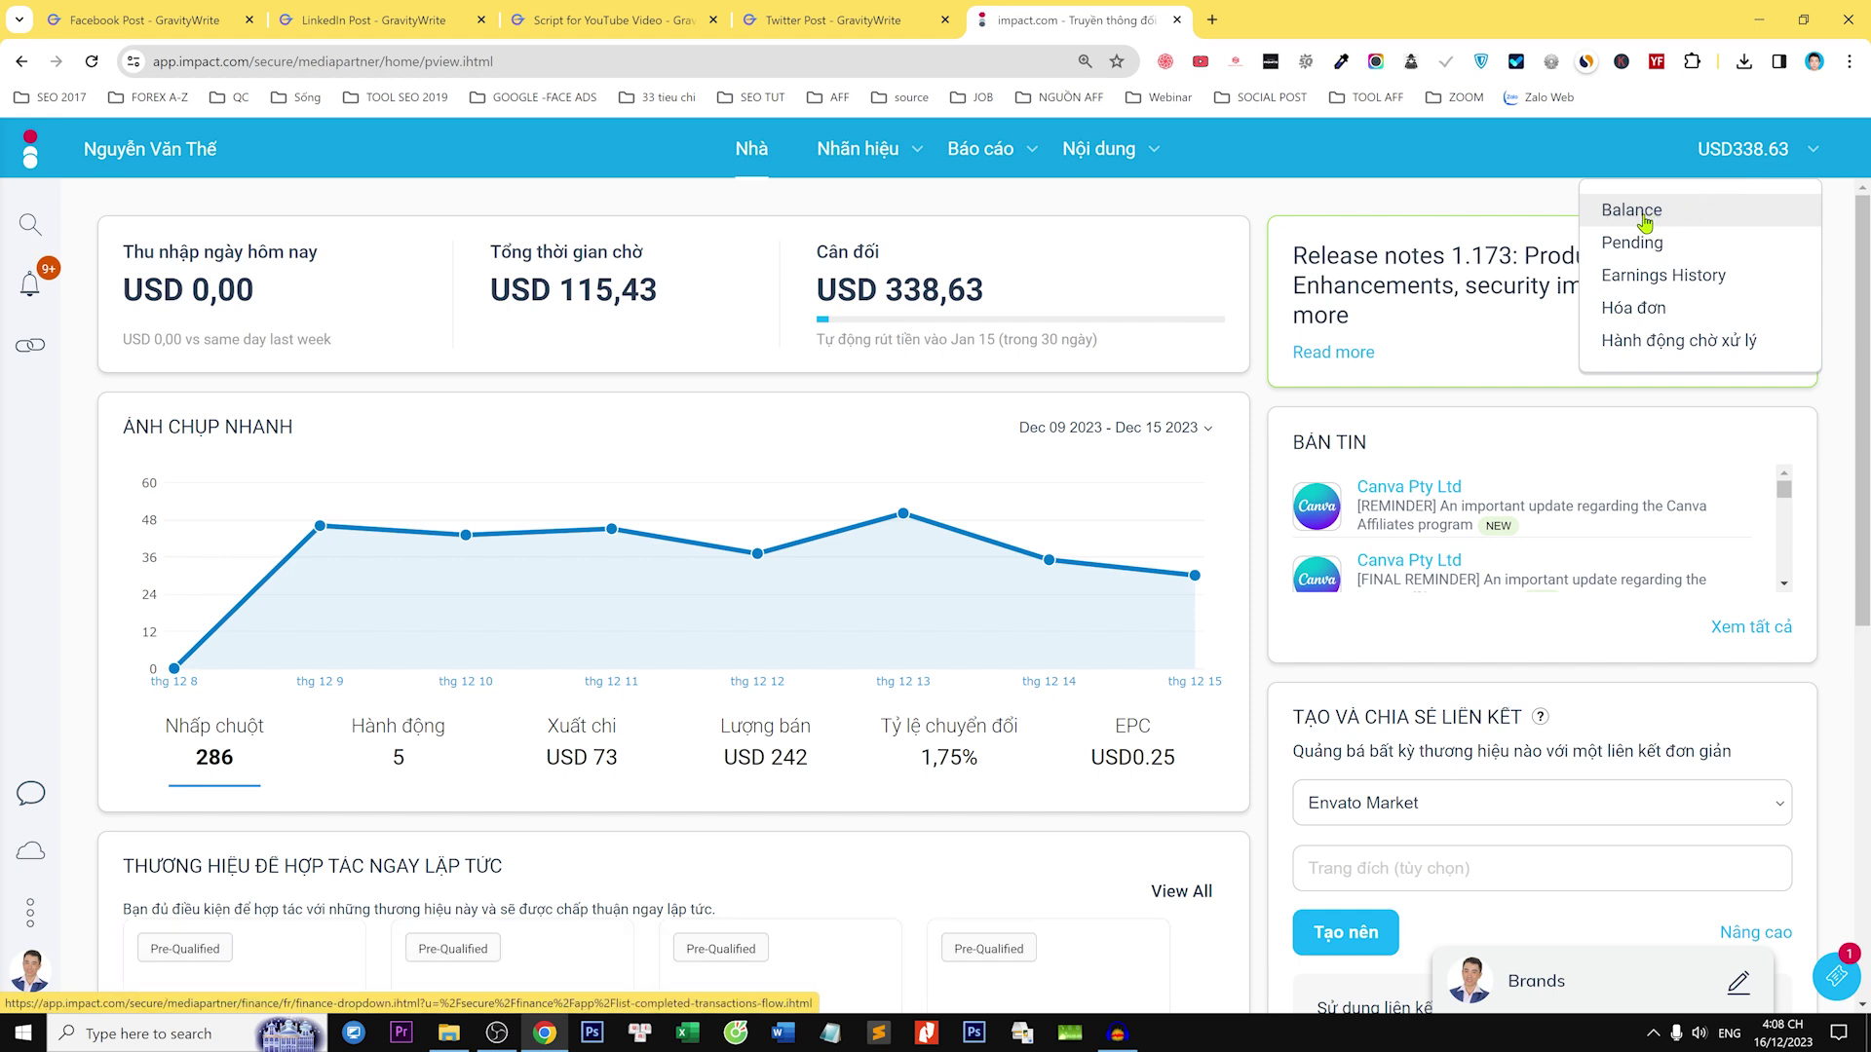
pyautogui.click(1675, 218)
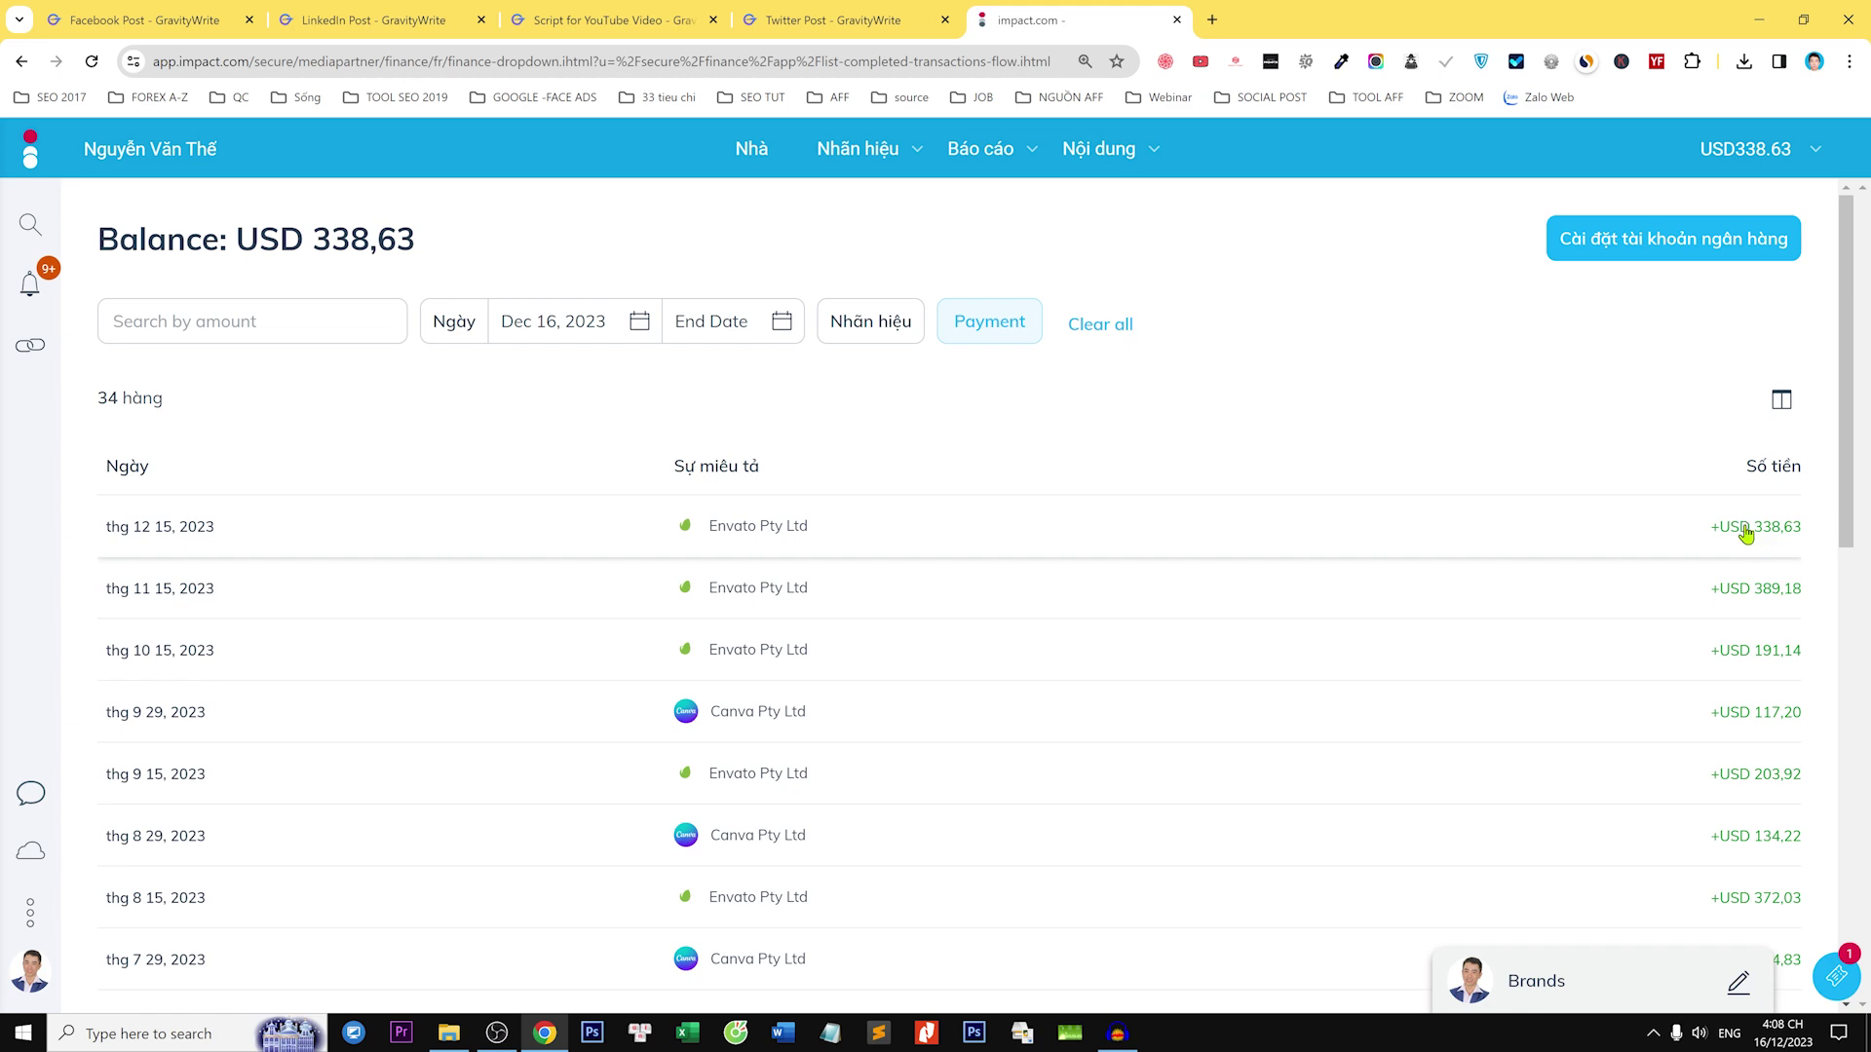
# - Return to GravityWrite's Twitter Post page and look through the list of available tool categories
pyautogui.click(819, 22)
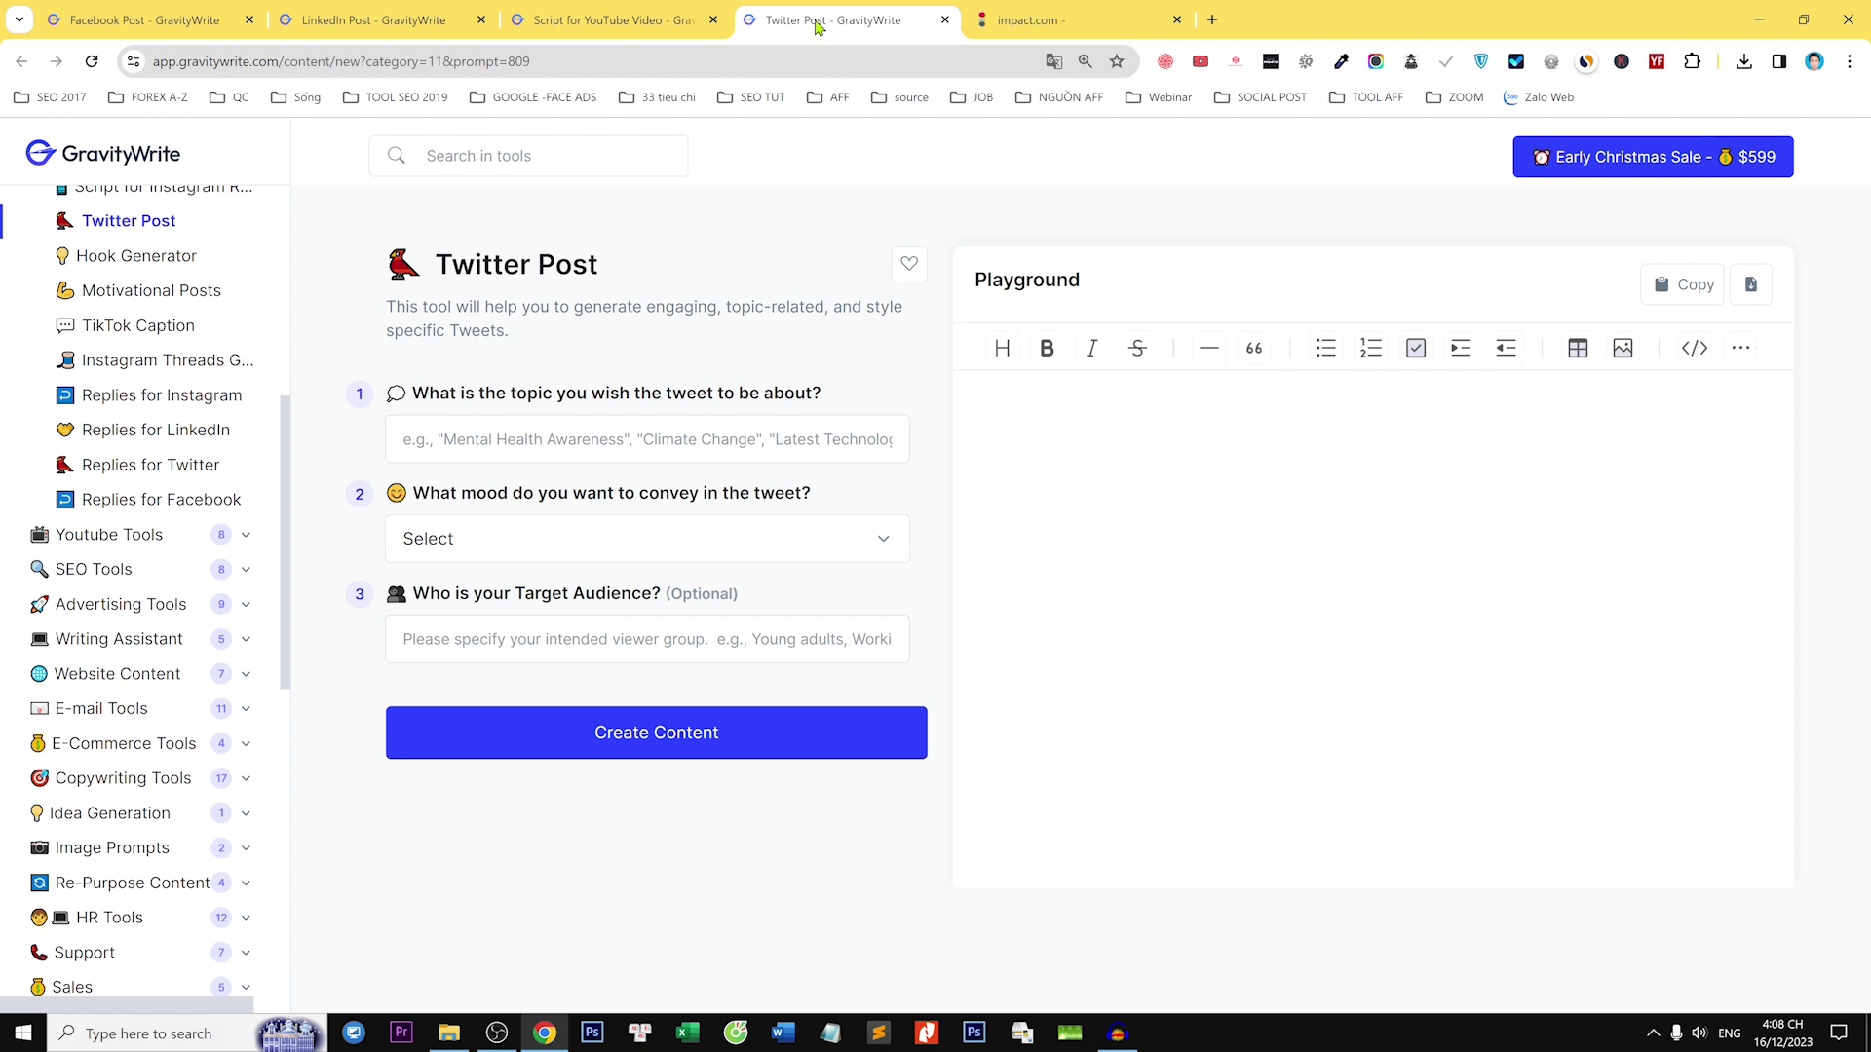
pyautogui.moveTo(160, 444)
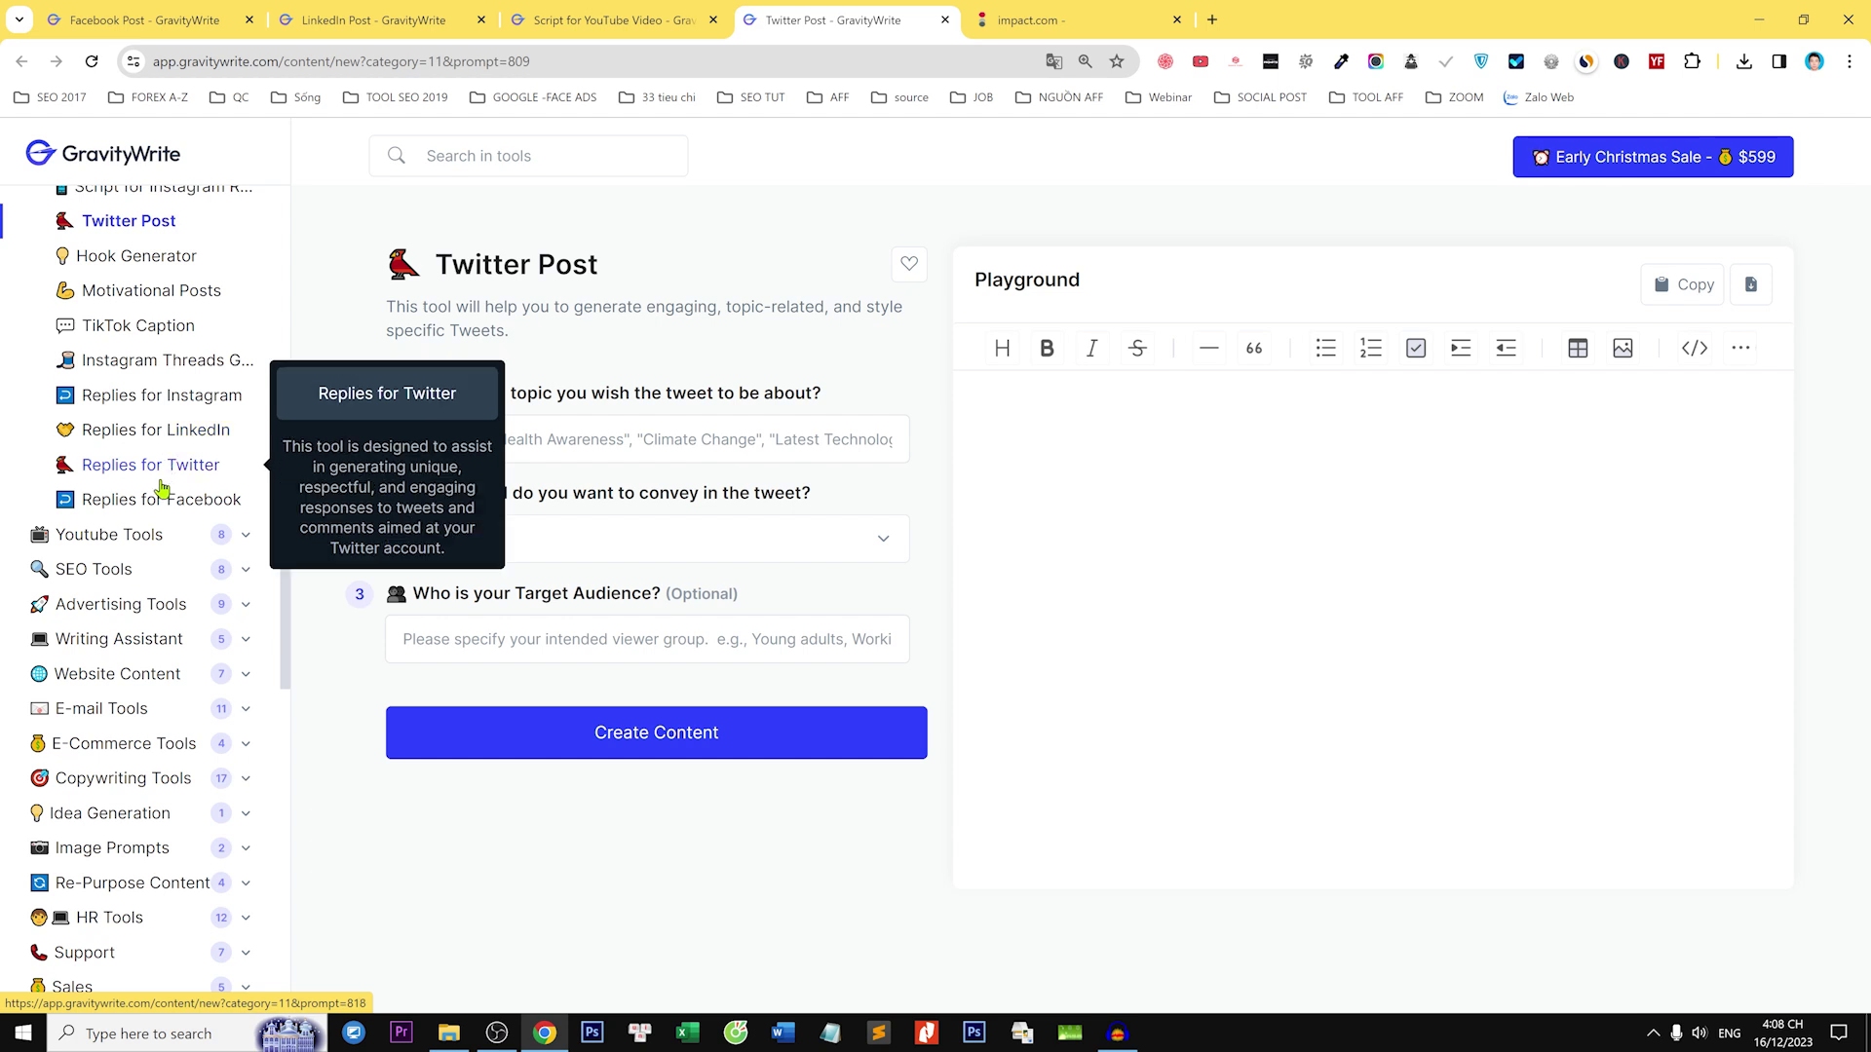
pyautogui.scroll(-2, 137, 605)
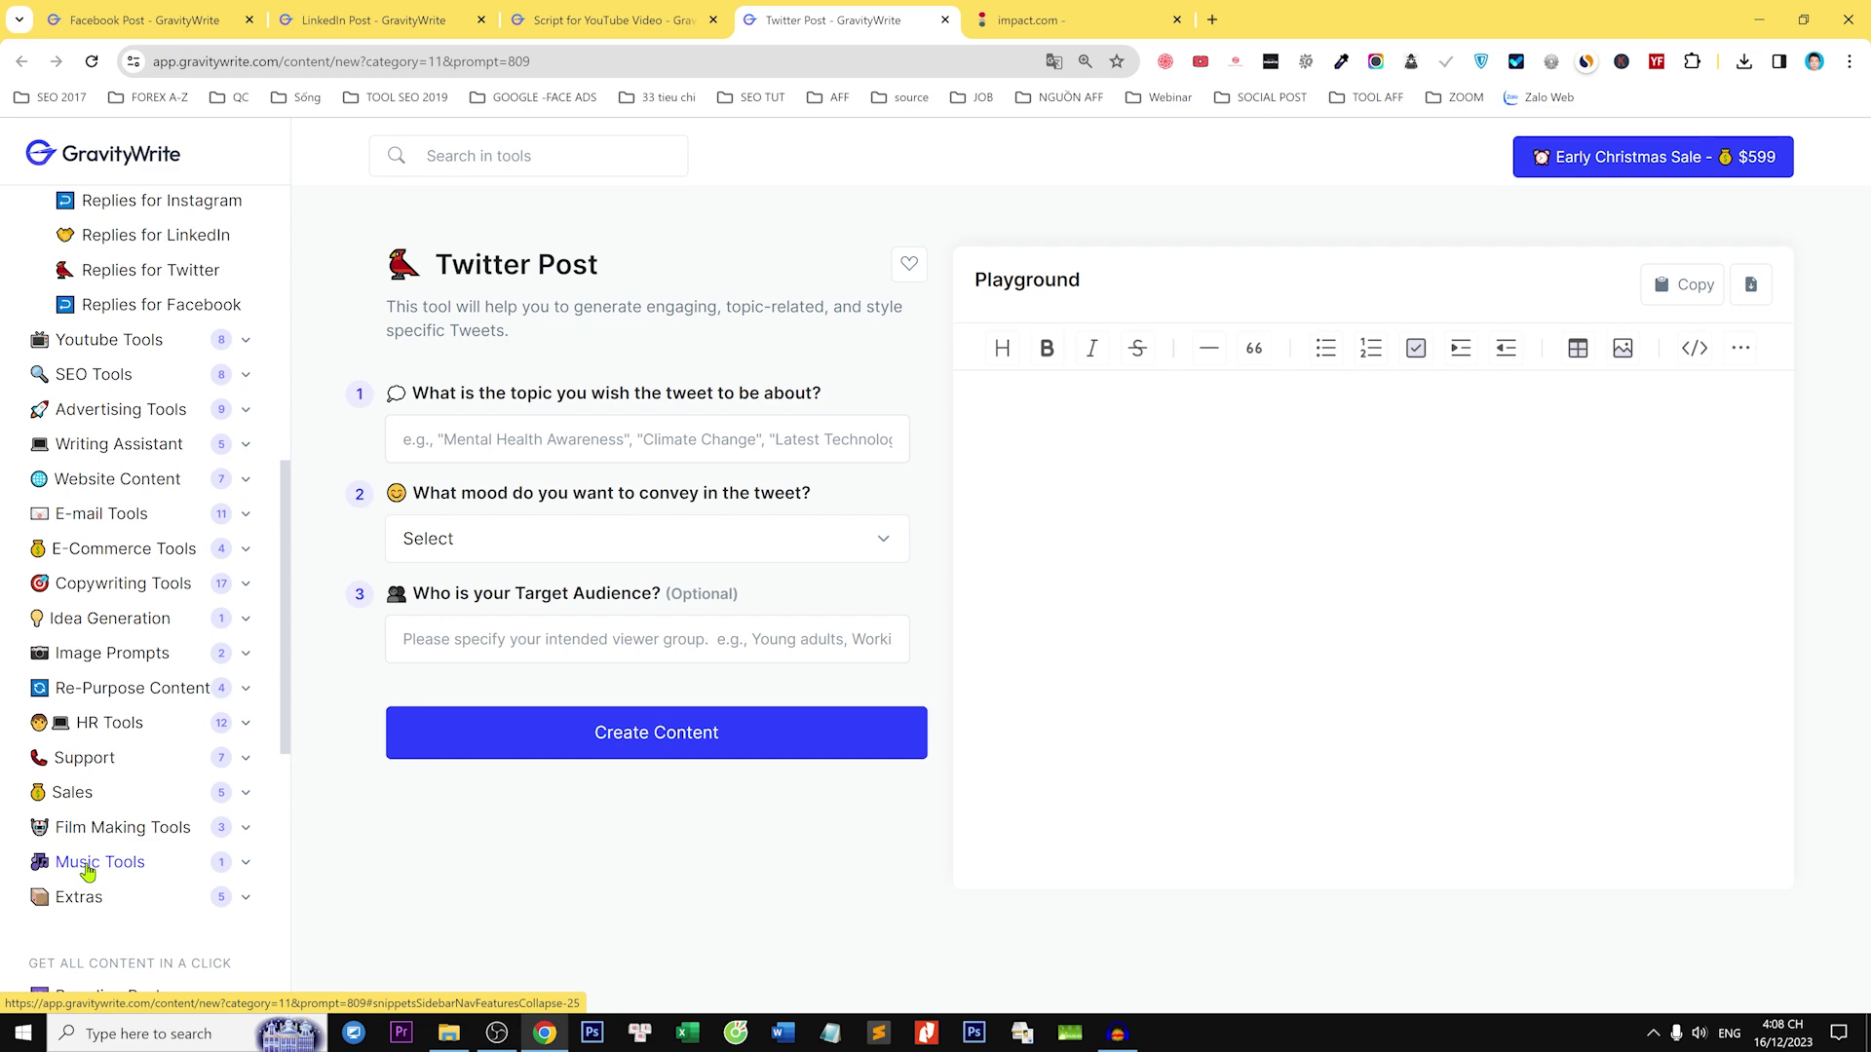
pyautogui.scroll(10, 125, 682)
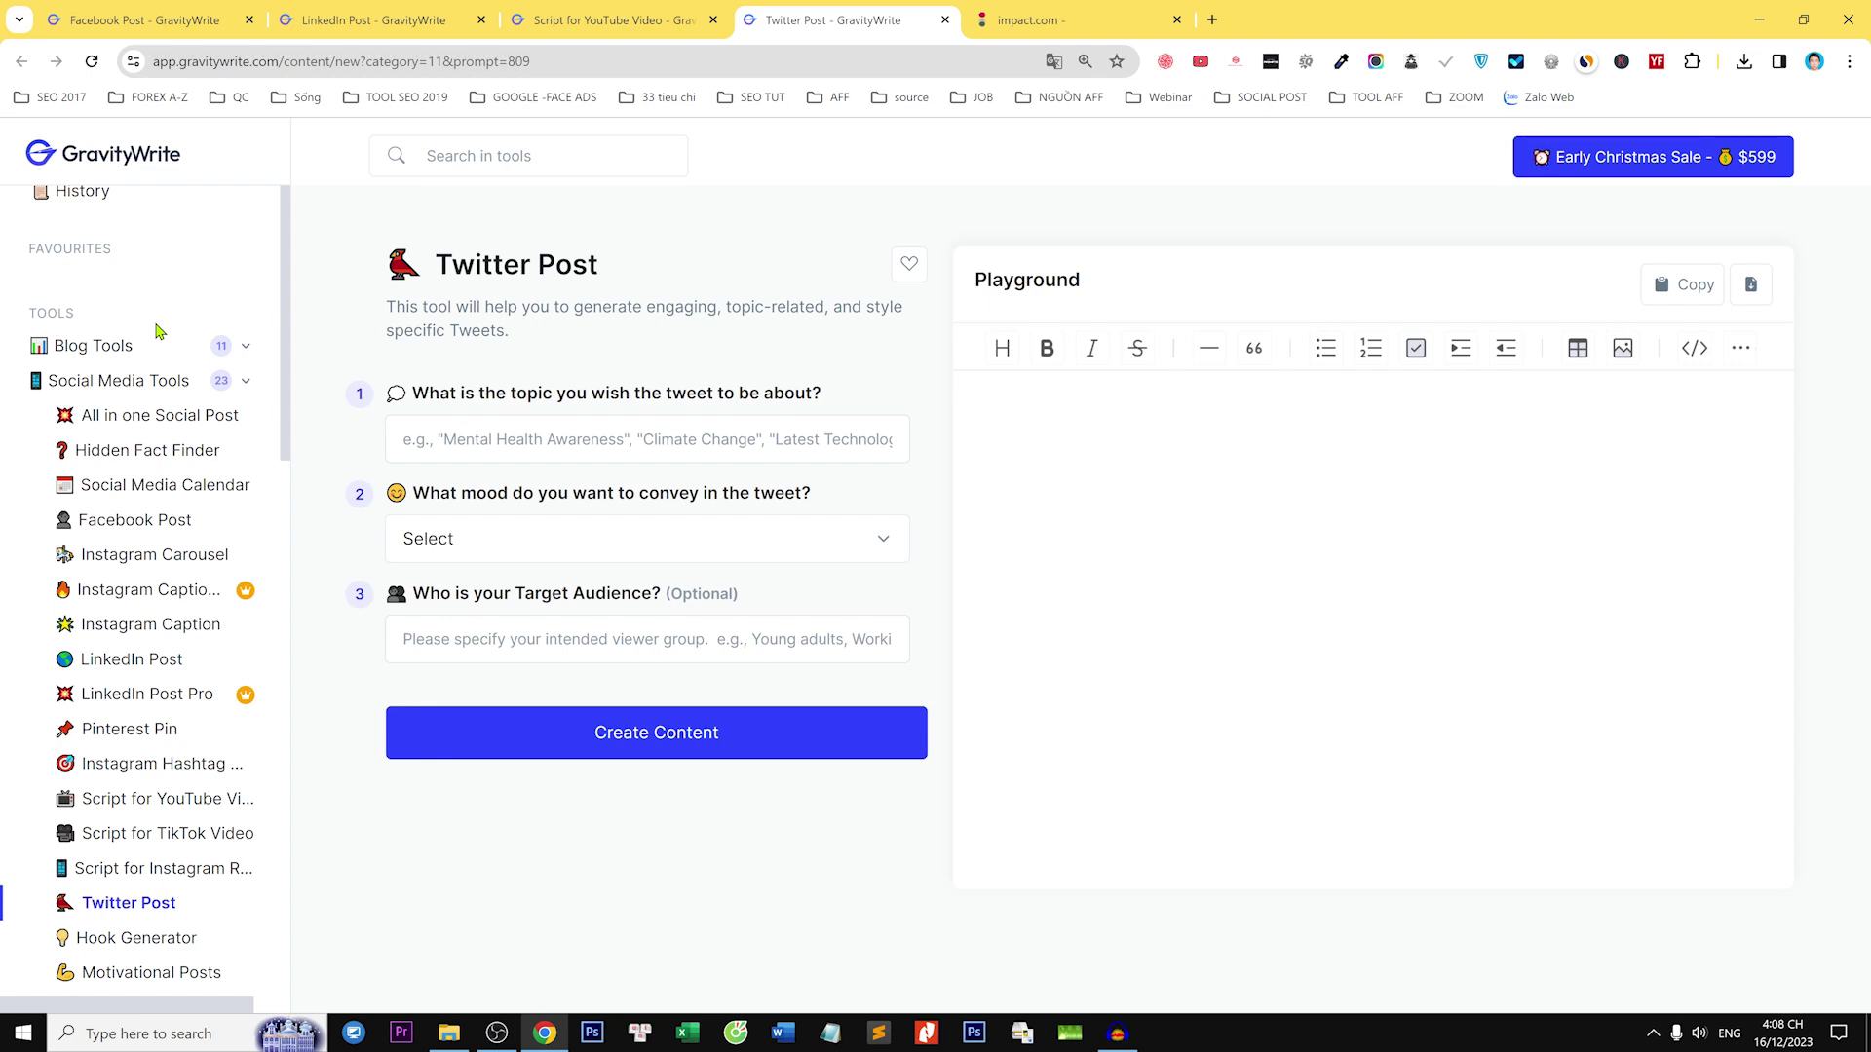
pyautogui.scroll(-7, 158, 332)
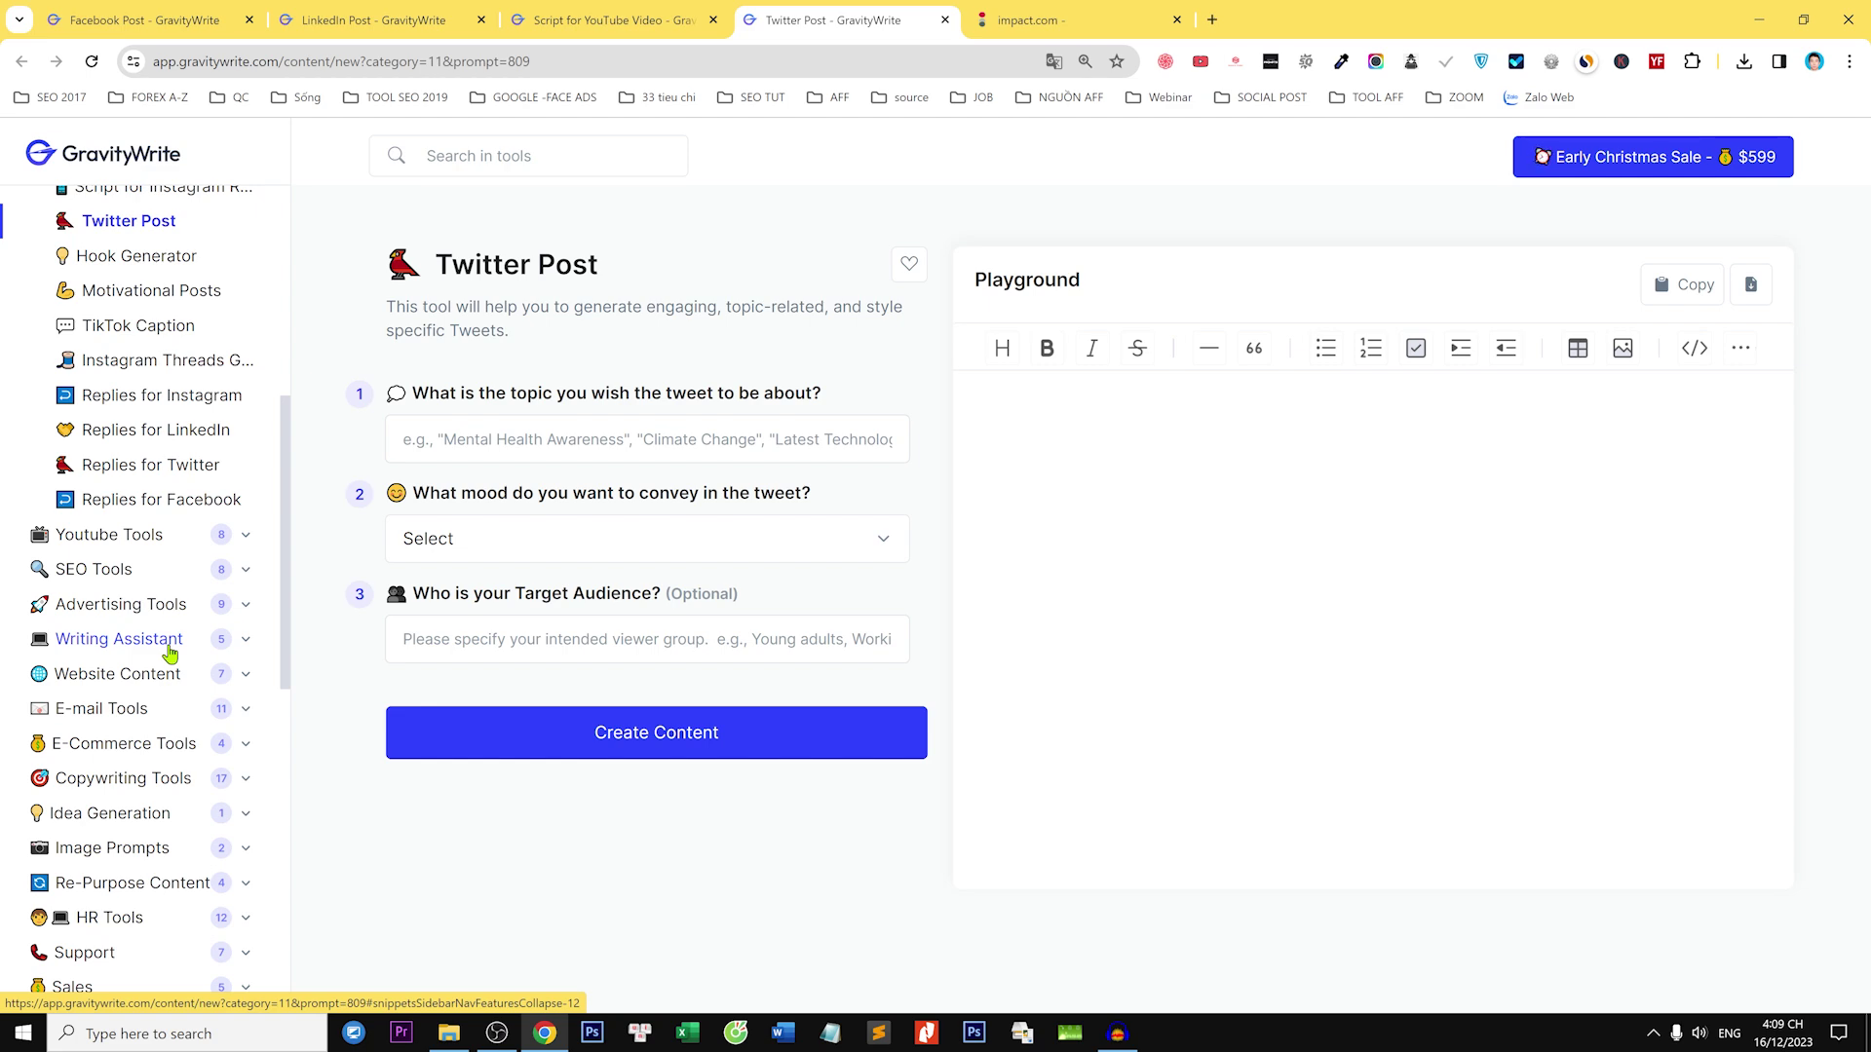
pyautogui.scroll(-3, 168, 645)
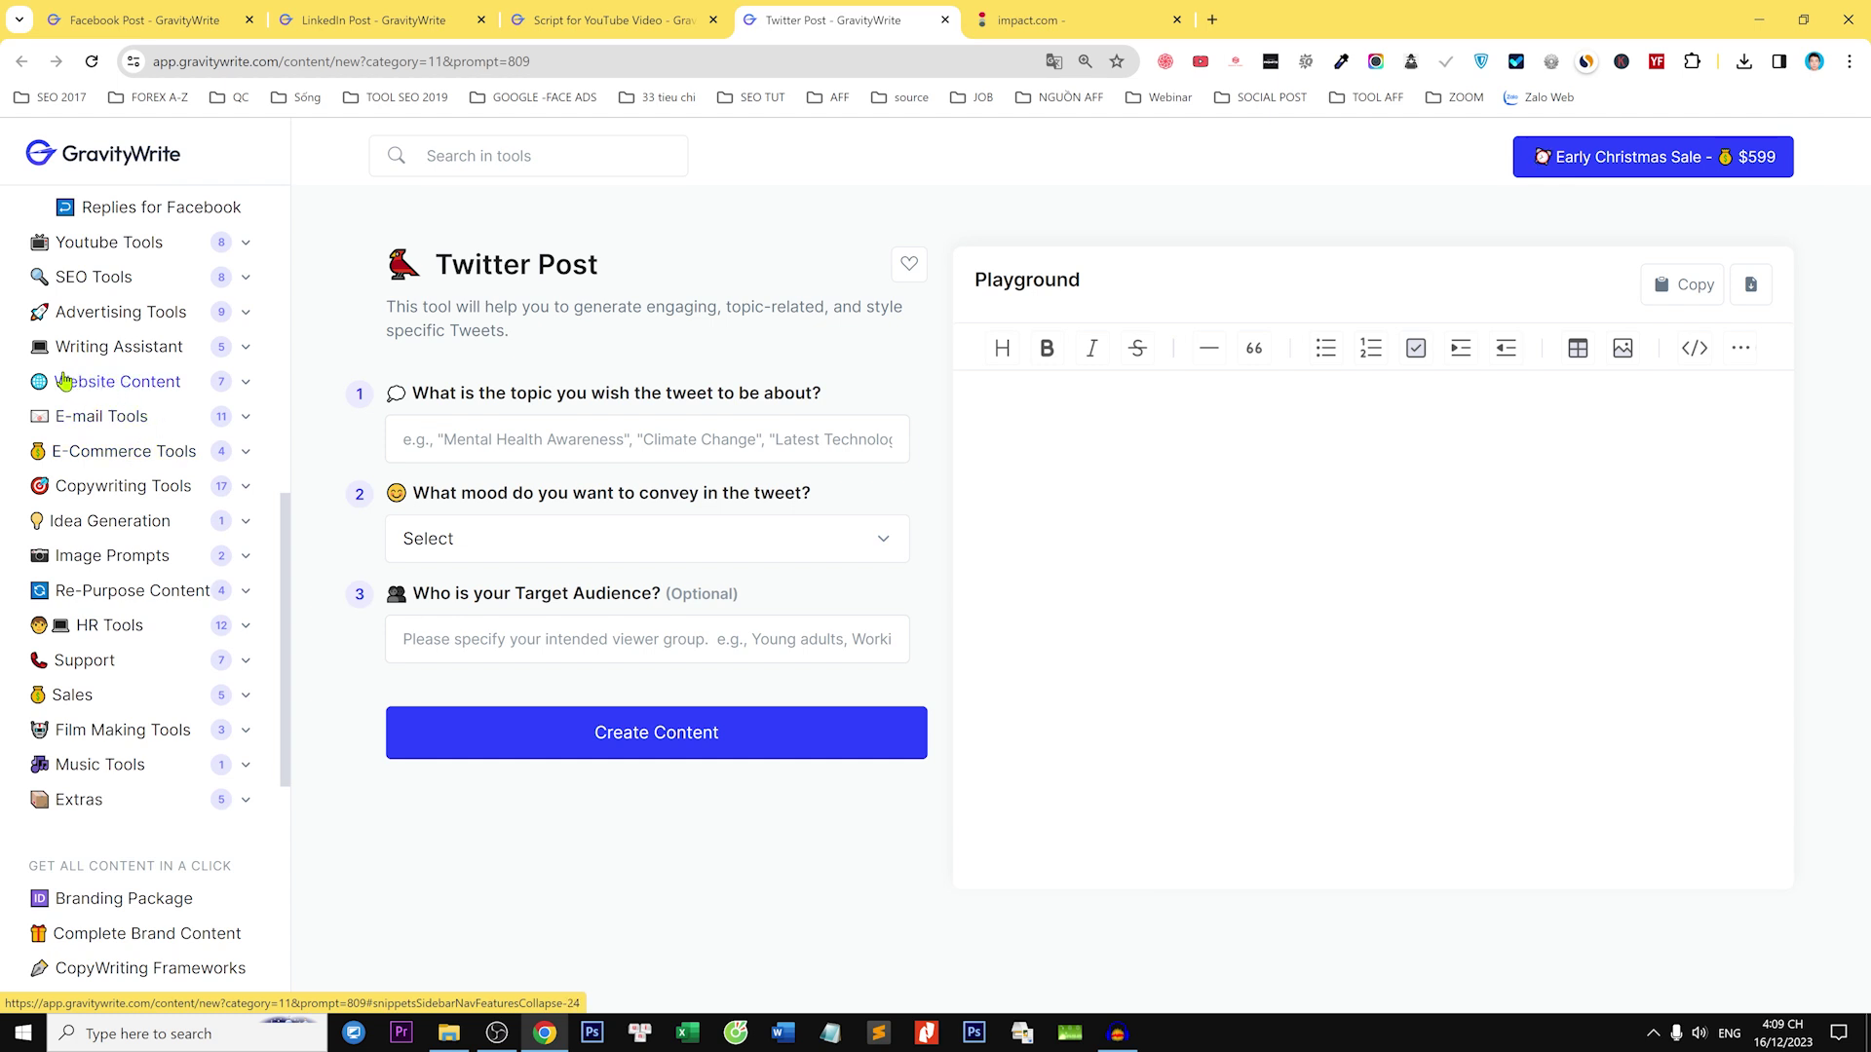